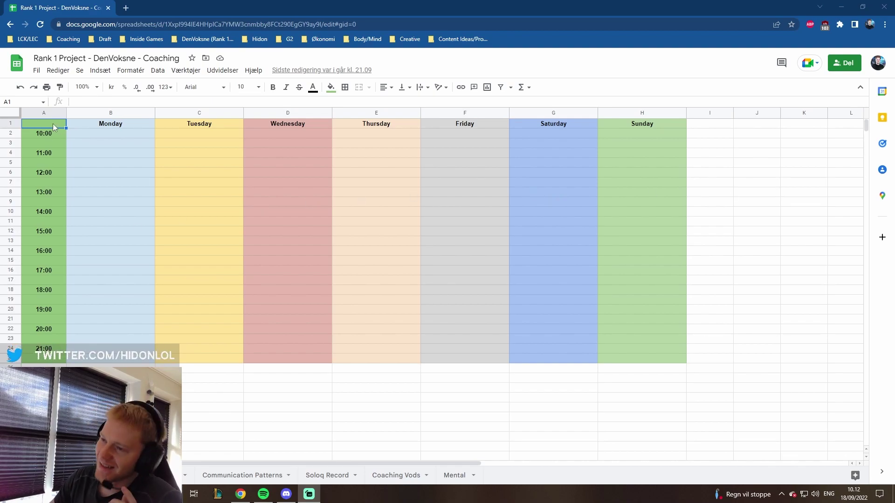
Step: Clear all the hourly time labels from column A of the weekly timetable
key("ctrl+shift+Down")
key("Delete")
left_click(50, 142)
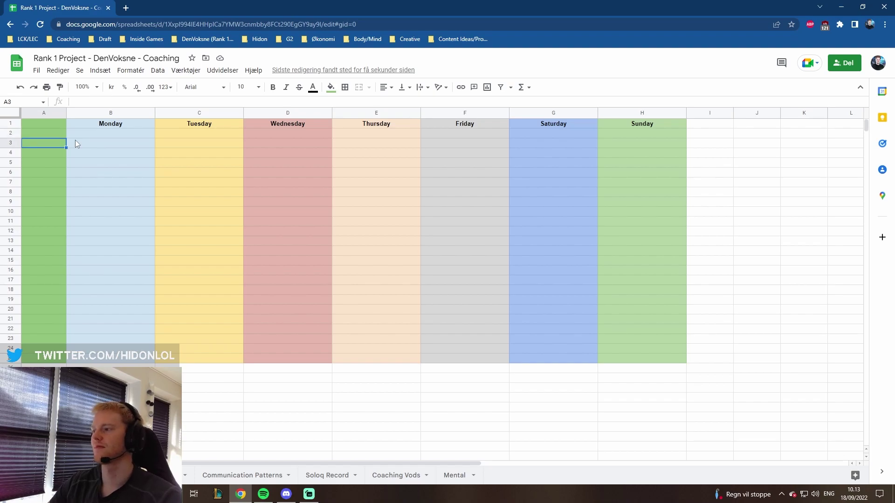
Step: Copy the whole weekly timetable A1:H25 and paste the duplicate below it, starting at cell A28
key("Up")
key("Up")
left_click_drag(43, 123, 605, 359)
key("ctrl+c")
left_click(44, 387)
key("ctrl+v")
scroll(131, 326, "down", 1)
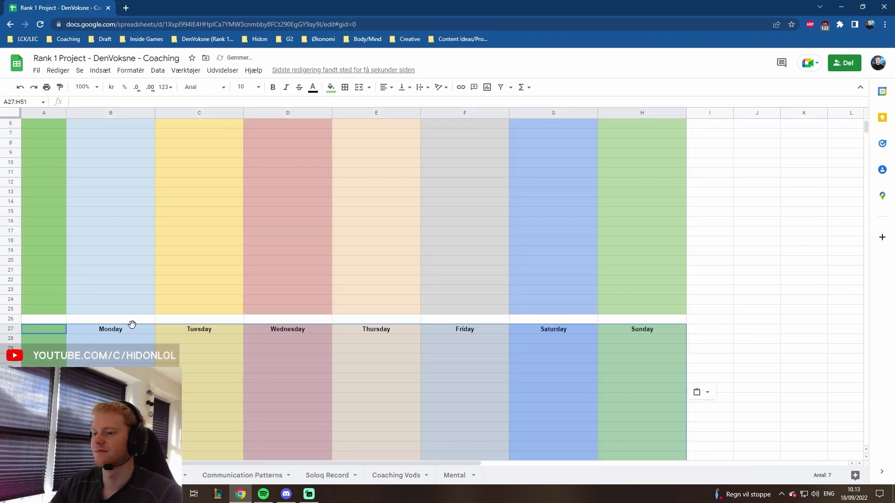
scroll(79, 304, "down", 1)
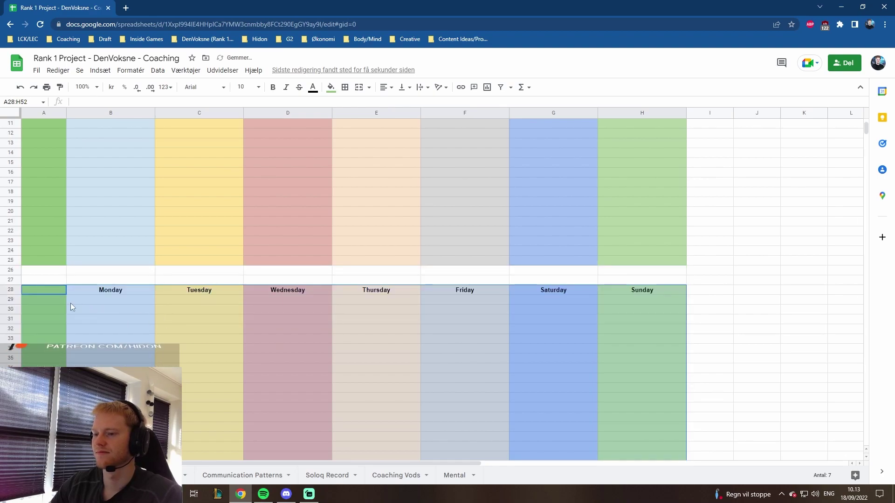
scroll(55, 303, "down", 1)
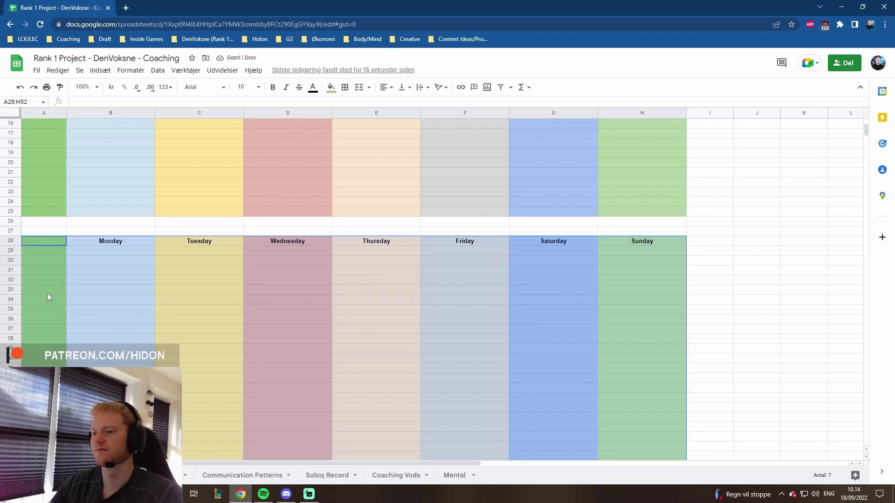
Step: Enter the time slot "10 - 12.00" in A30 and "Mby wake up" beside it under Monday
left_click(55, 260)
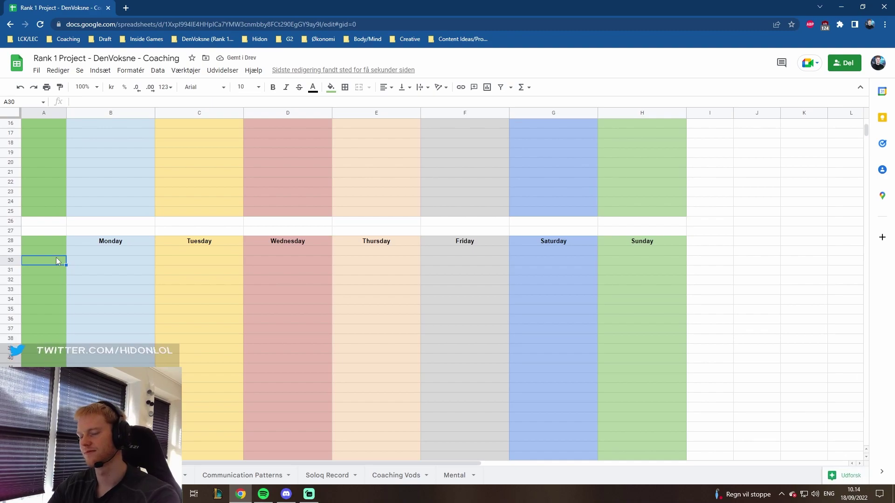
type("1")
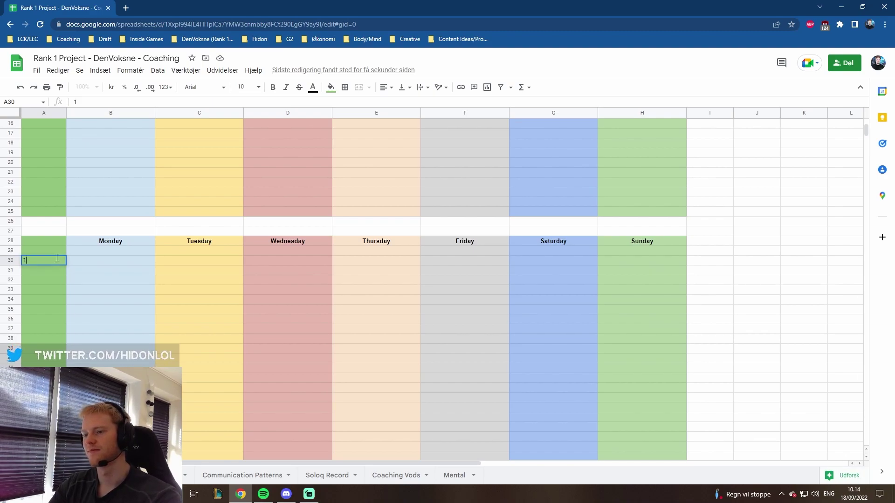
type("0")
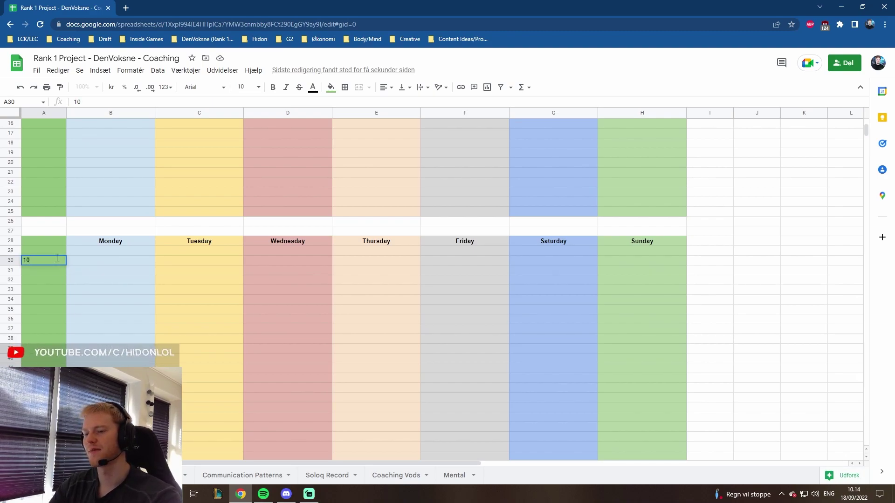
type(" - 12.00")
key("Tab")
type("M")
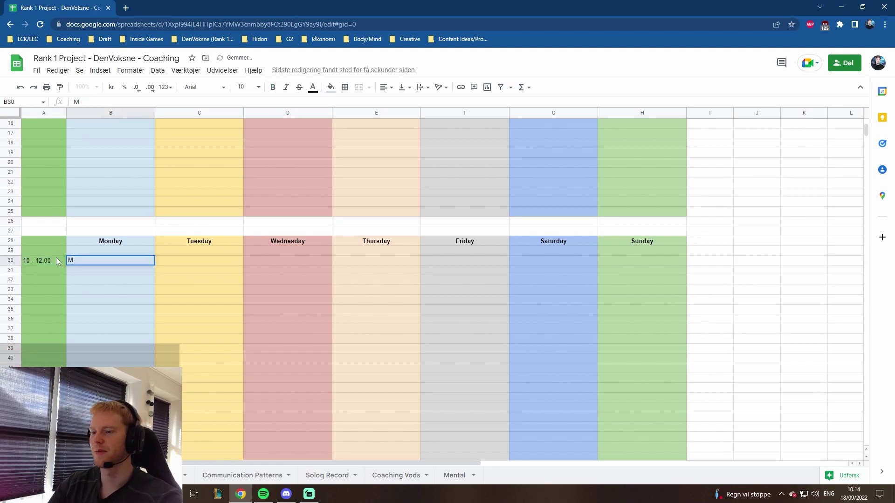
type("by wake up")
key("Return")
key("Return")
key("Left")
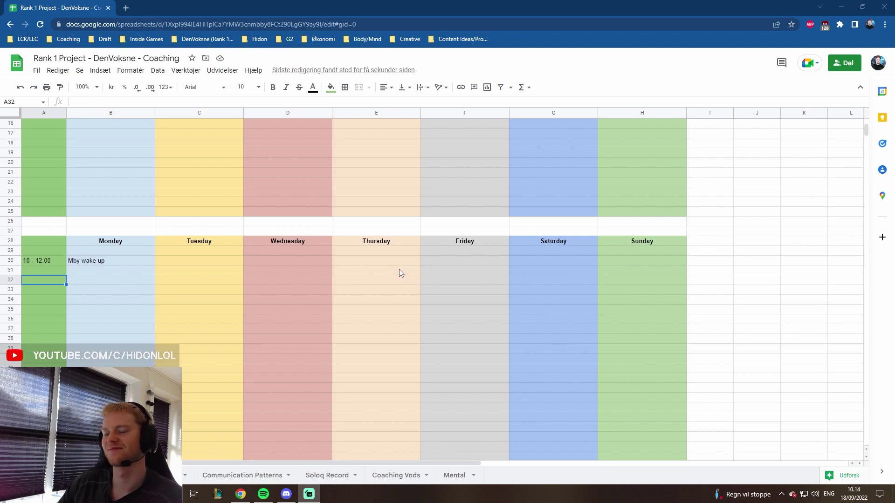
Step: Change the time slot for "Mby wake up" in A30 to "11.00 - 12.00"
double_click(35, 261)
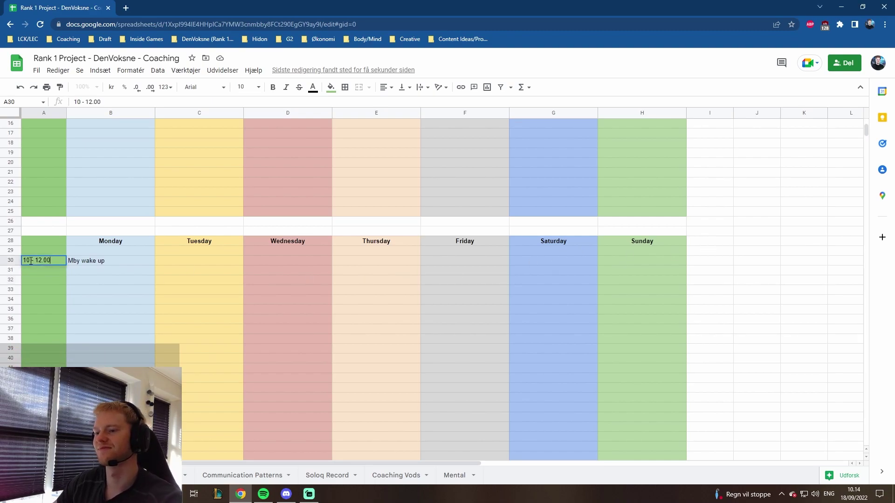
key("BackSpace")
type("1.00")
key("Return")
left_click(49, 280)
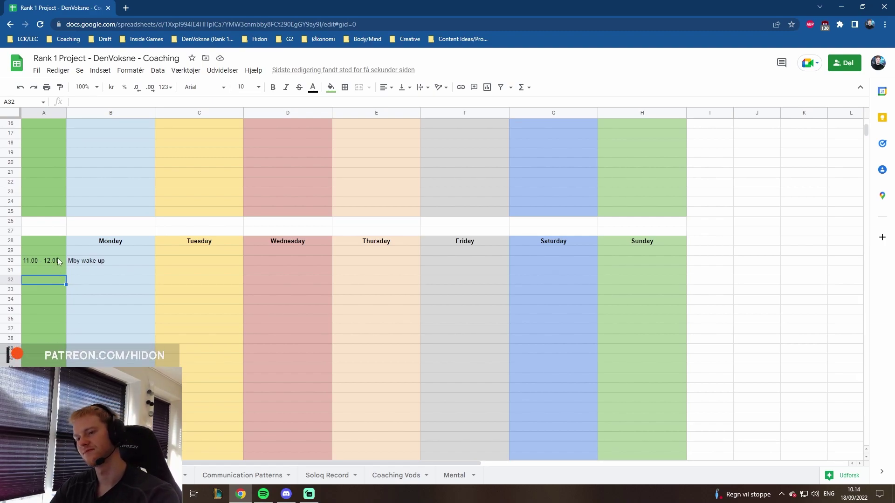
key("Down")
key("Down")
key("Up")
key("Up")
key("Down")
key("Up")
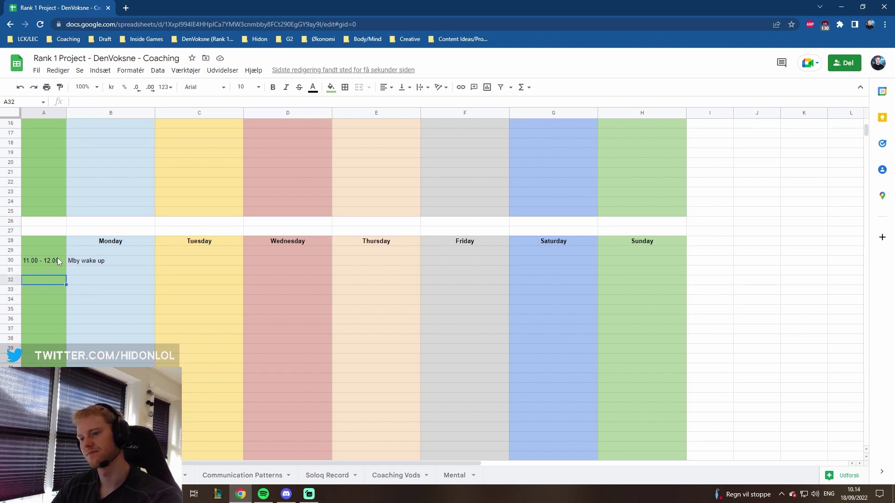
Step: Add the time slot "13.00 - 14.00" in A32 with "Prep/Meeting" beside it under Monday
type("13,")
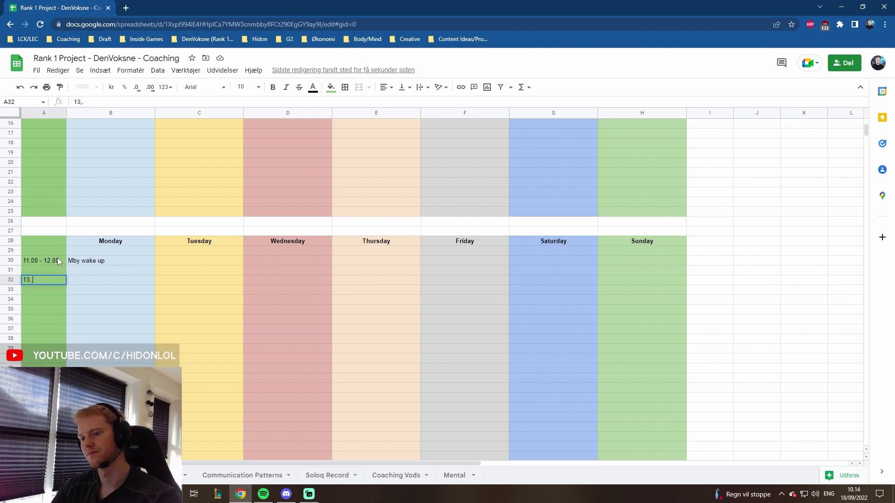
type("00 - 14")
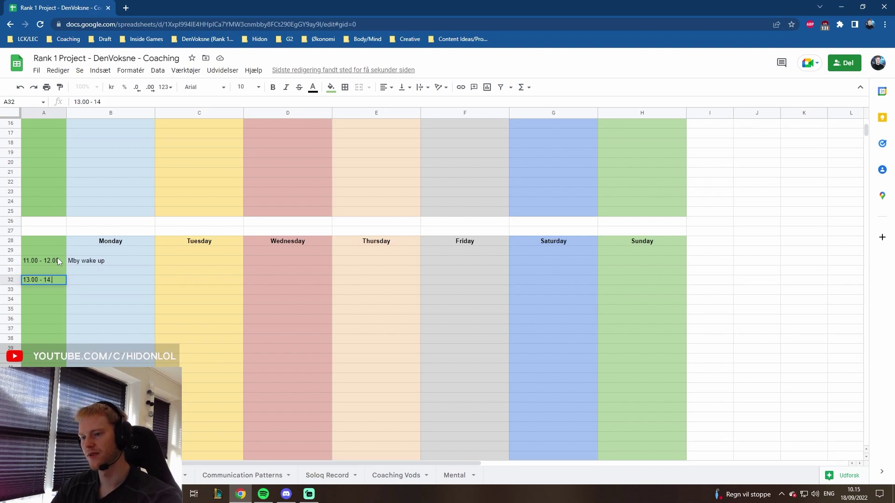
type(".00")
key("Tab")
type("Prep")
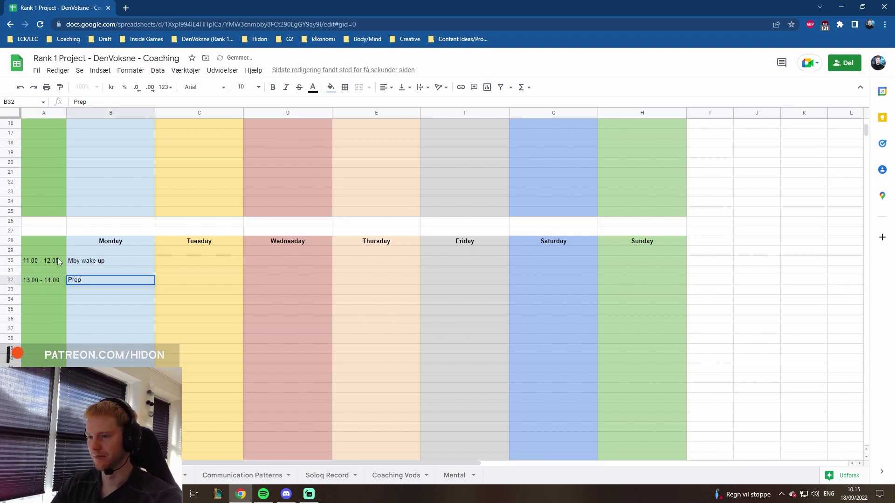
type("/Meeting")
key("Return")
Step: Enter the time slot "14.00 - 19.00" in A34, leaving one blank row below the Prep/Meeting slot
key("Down")
key("Left")
type("14.")
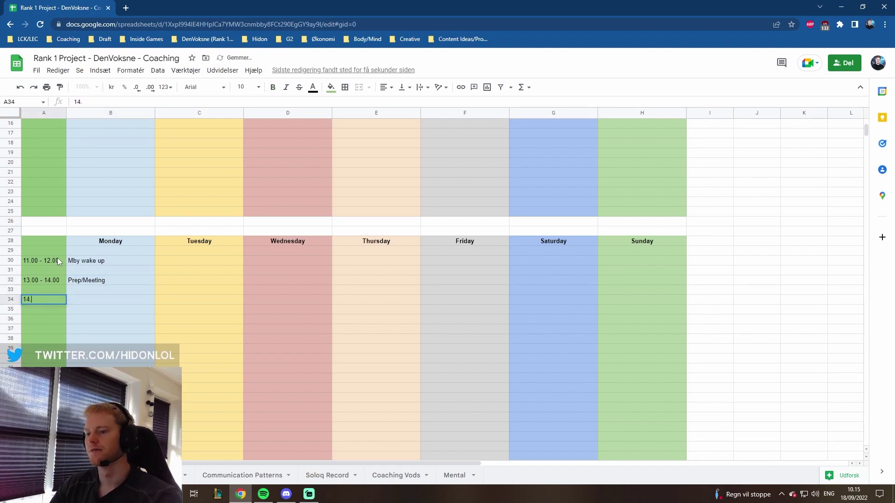
type(" - 19.00")
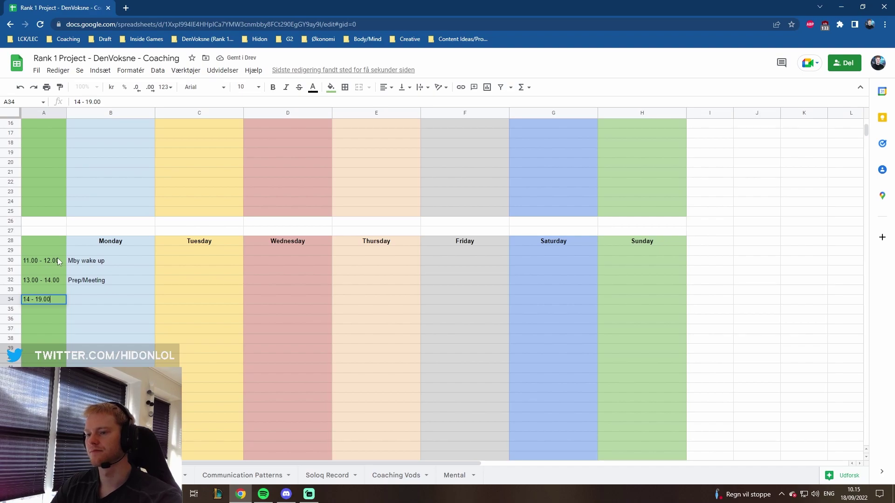
key("Return")
double_click(30, 299)
type(".00")
key("Return")
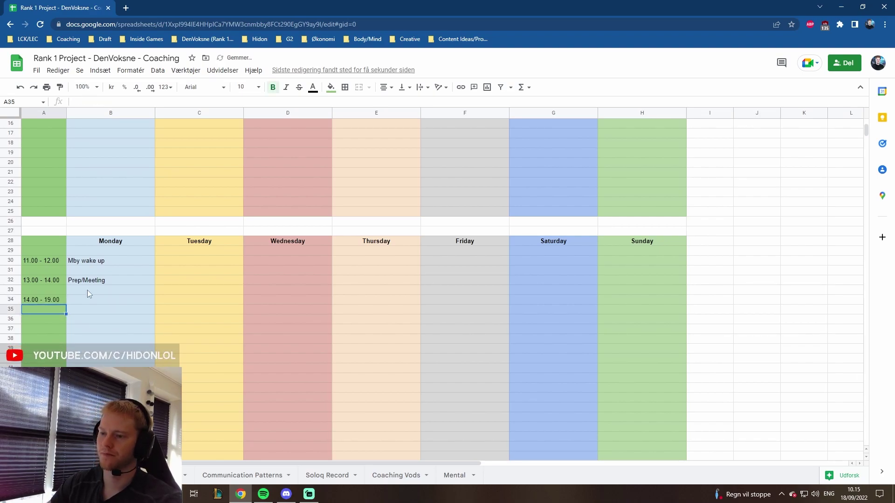
Step: Enter "Games/Vods" in B34 as the Monday activity for the slot starting at 14.00
left_click(118, 297)
type("Games/")
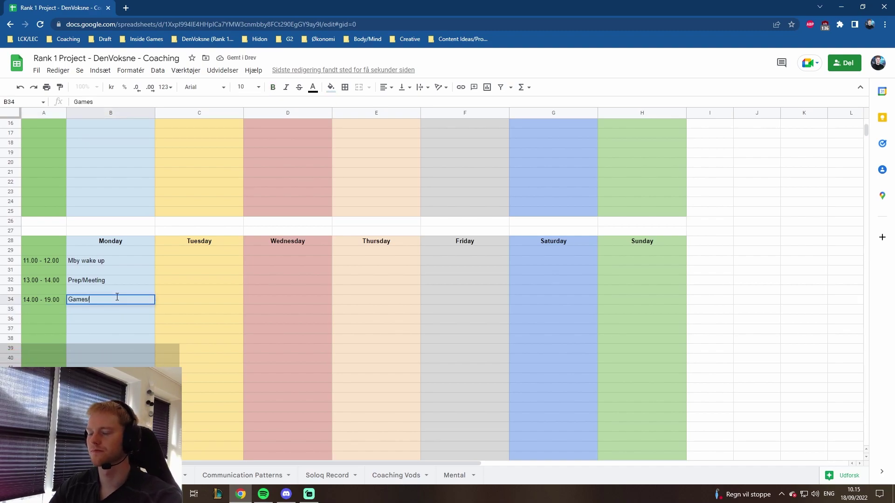
type("Vod Rev")
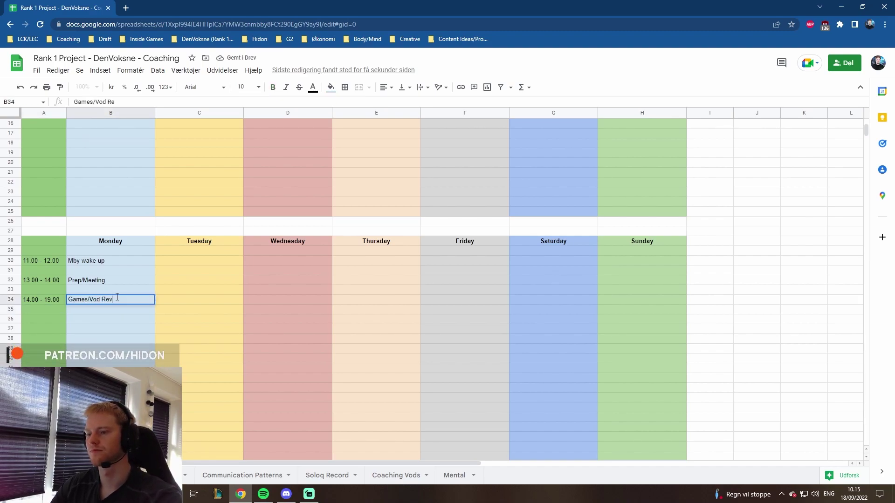
key("BackSpace")
key("BackSpace")
key("BackSpace")
type("s")
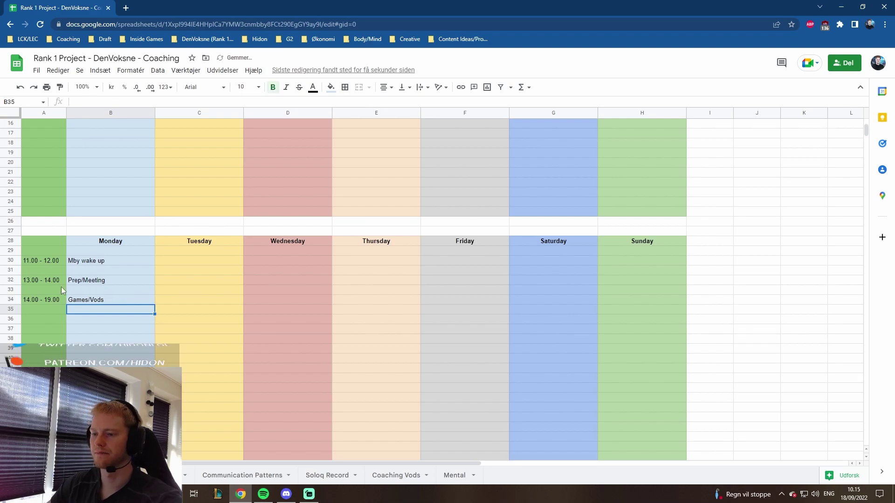
Step: Change the Games/Vods time slot in A34 to "14.00 - 12.00"
left_click(51, 301)
key("BackSpace")
type("2")
key("Return")
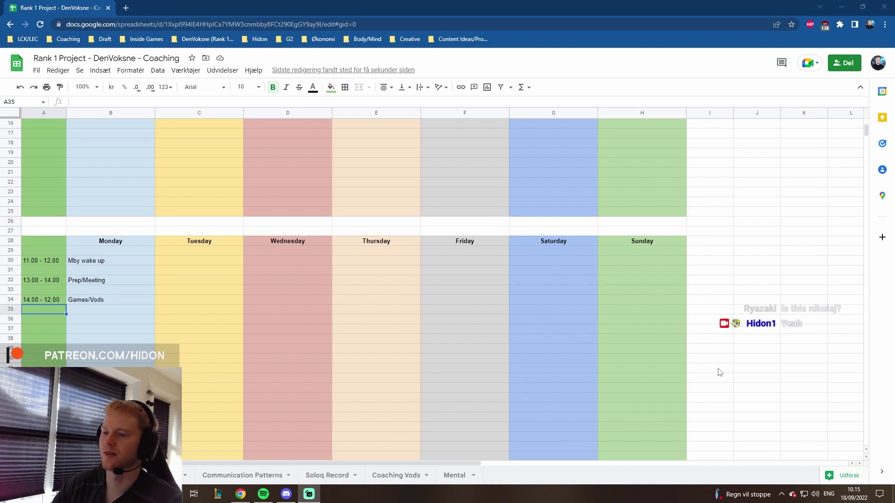
Step: Correct the end time of the Games/Vods slot in A34 so it reads "14.00 - 20.00"
double_click(61, 300)
key("BackSpace")
key("BackSpace")
key("BackSpace")
key("BackSpace")
key("BackSpace")
type("20.00")
key("Return")
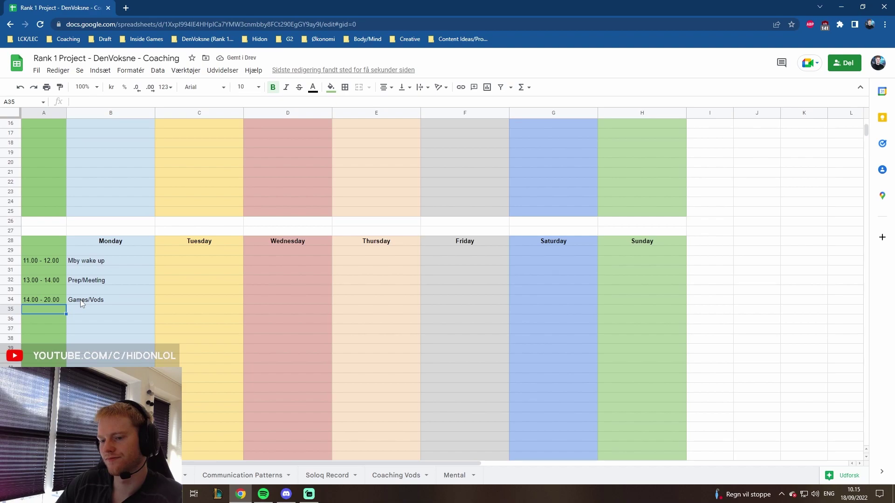
Step: Add the time slot "20.00 - 21.00" in A36 with "Chill" beside it under Monday
left_click(48, 317)
type("21,")
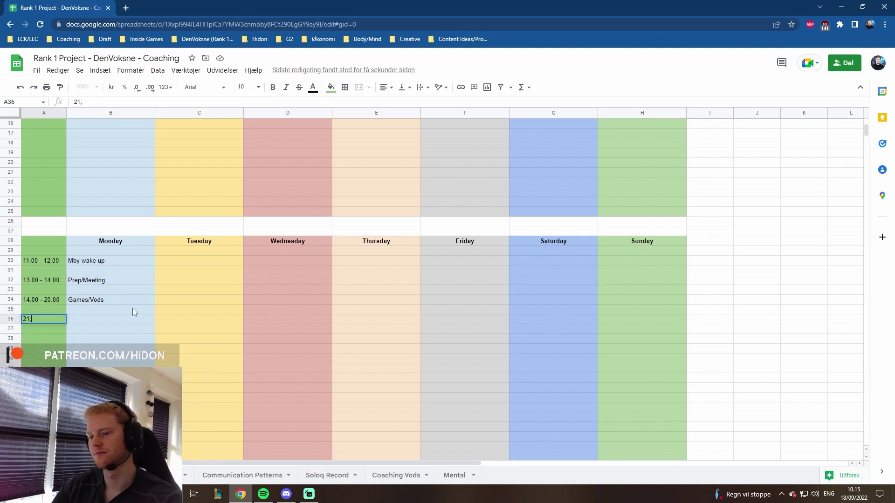
key("BackSpace")
key("BackSpace")
type("0.0")
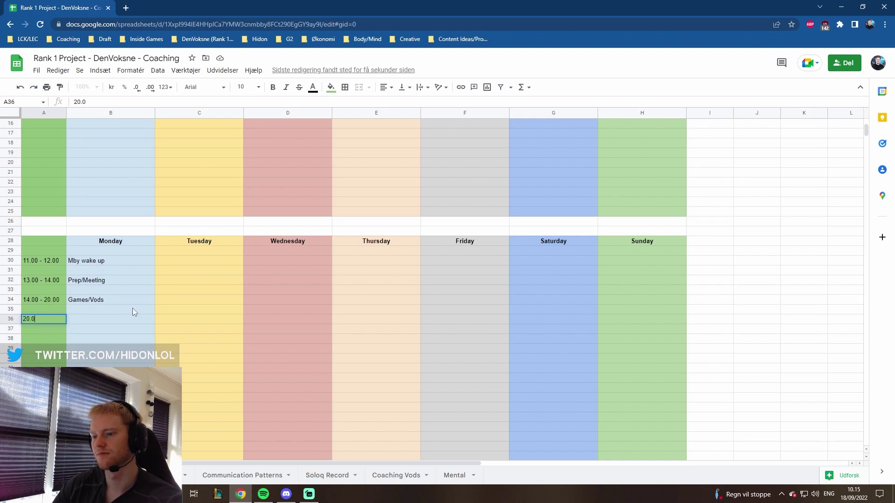
type("0 - 21.00")
key("Tab")
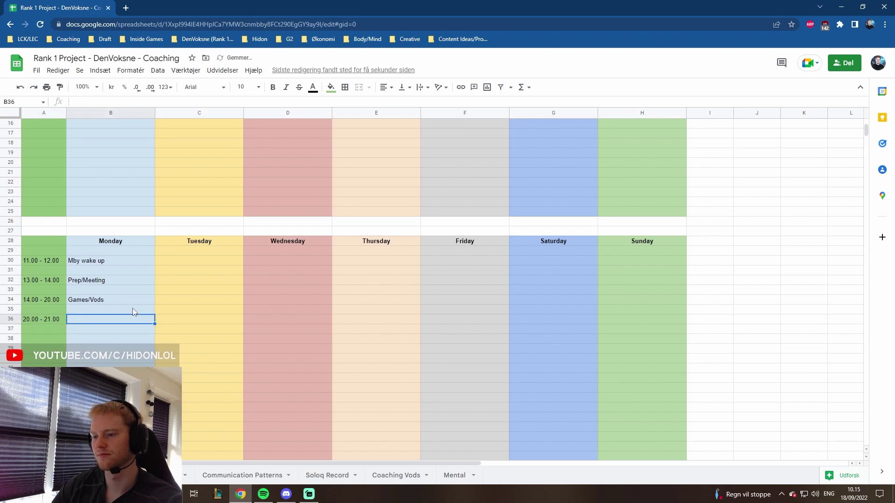
type("Chill")
key("Return")
key("Return")
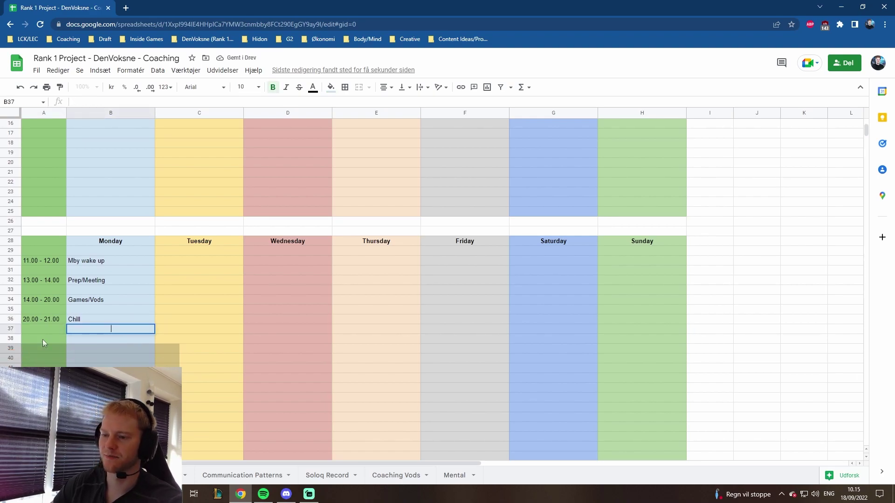
Step: Add the time slot "21.00 - 02.00" in A38 with "Rage Queue" beside it under Monday
left_click(43, 339)
type("21.0")
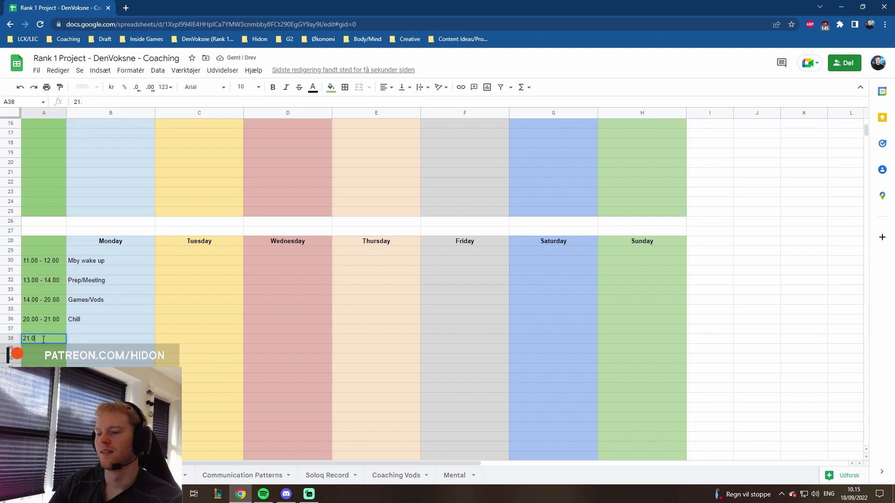
type("0 - 24")
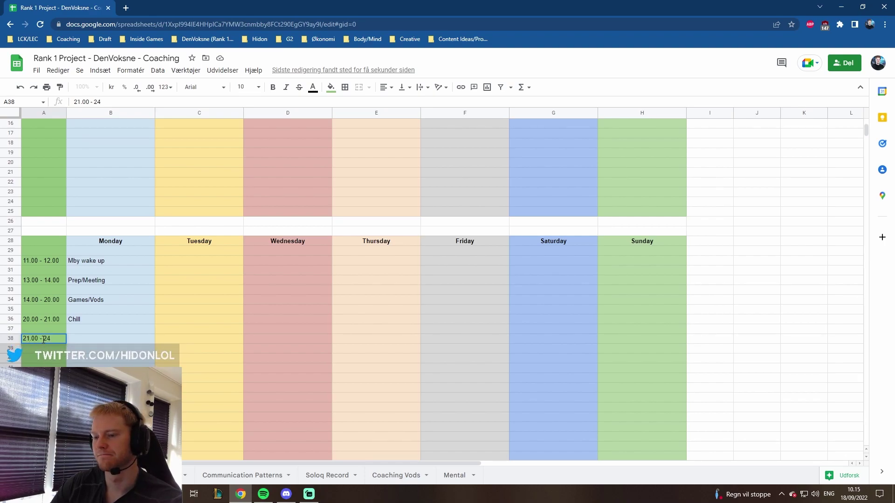
type("1.0")
type(".00")
key("Tab")
type("S")
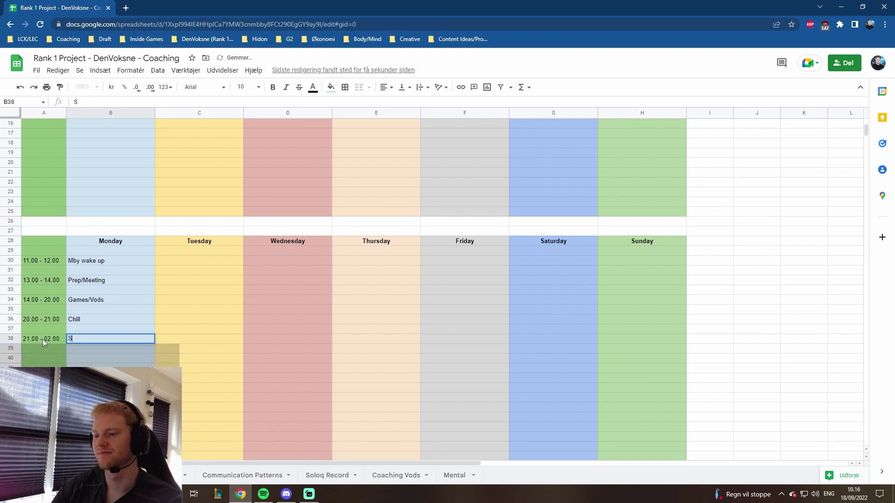
key("BackSpace")
type("Rage")
type("Queue")
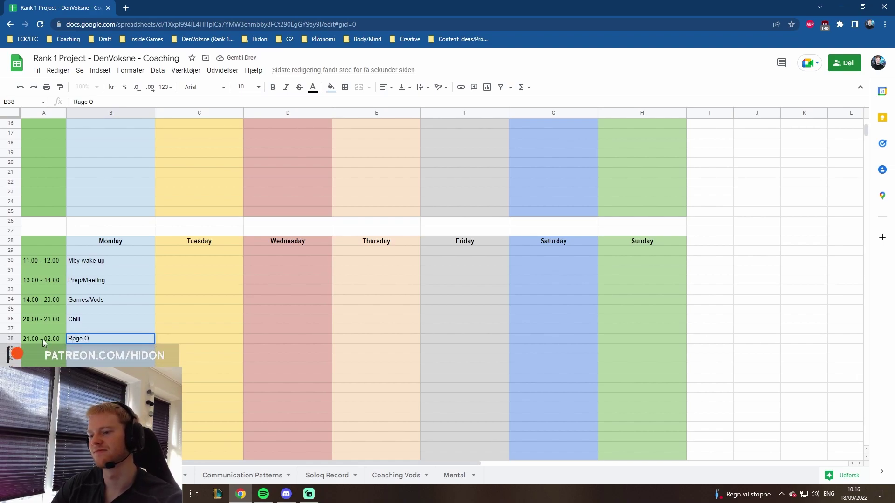
key("Return")
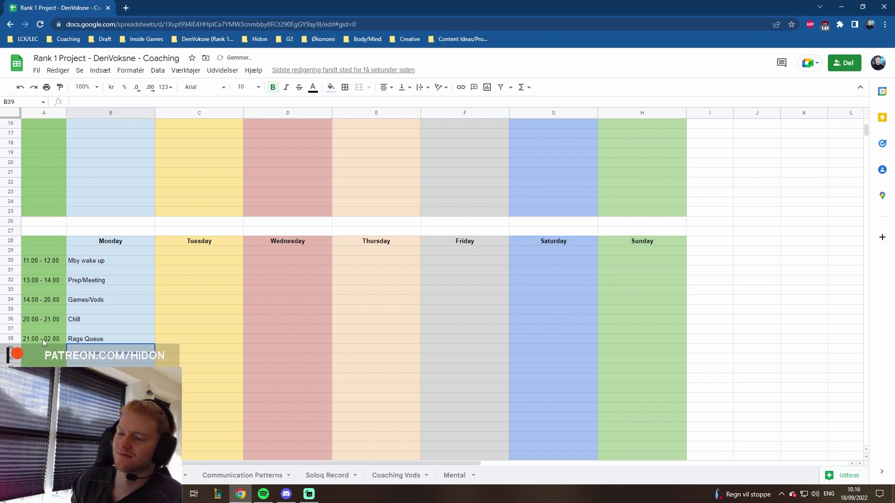
key("Down")
key("Left")
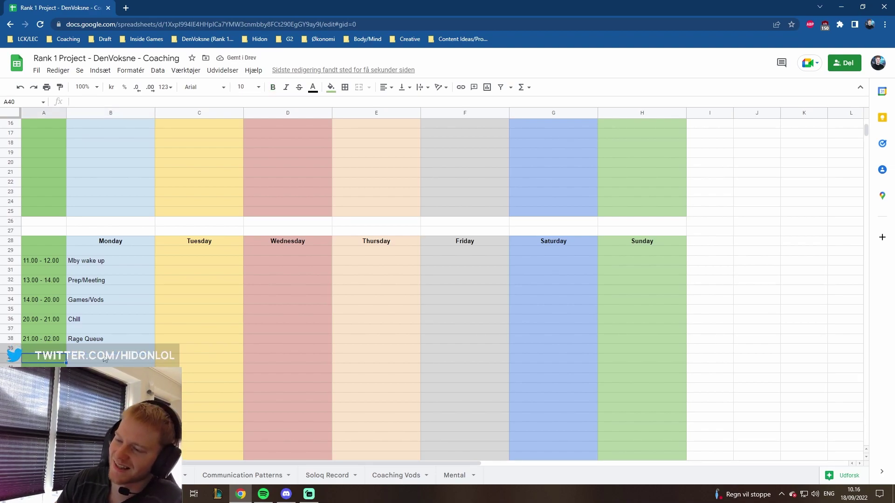
left_click(122, 339)
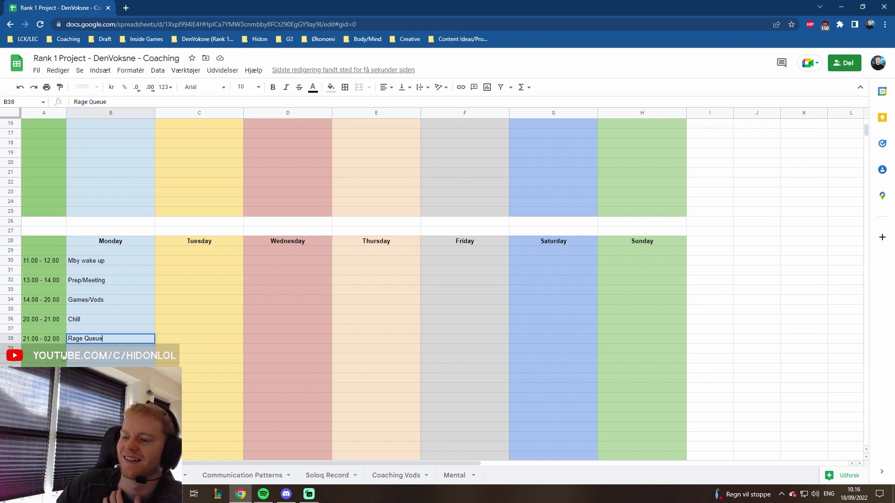
left_click(46, 354)
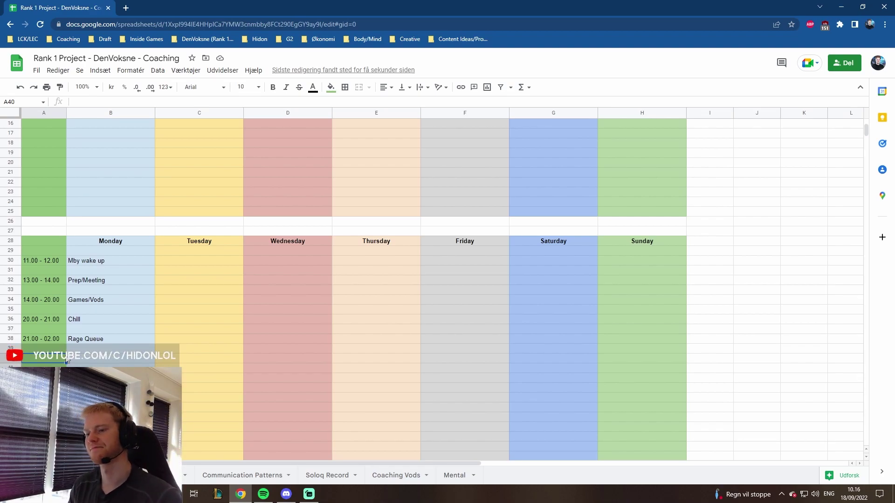
Step: Add the time slot "02.00 - 03.00" in A40 with "Youtube/chill" beside it under Monday
type("02")
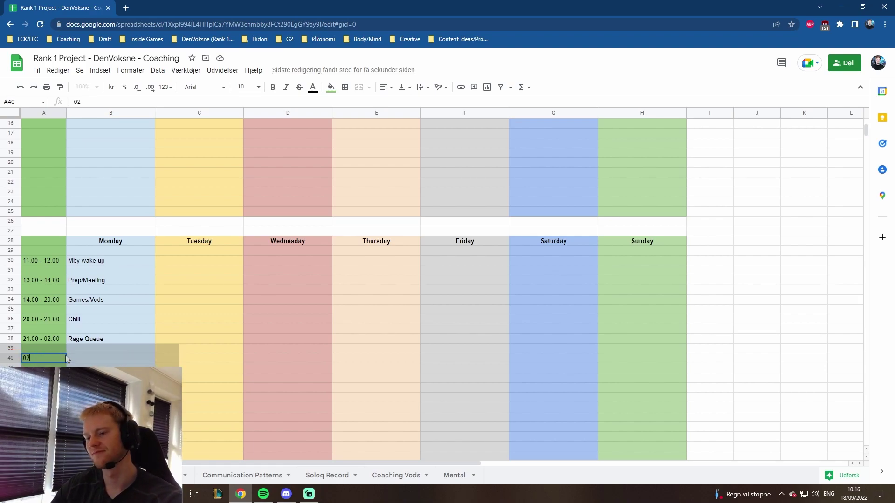
type(" -")
key("BackSpace")
key("BackSpace")
key("BackSpace")
type(".00")
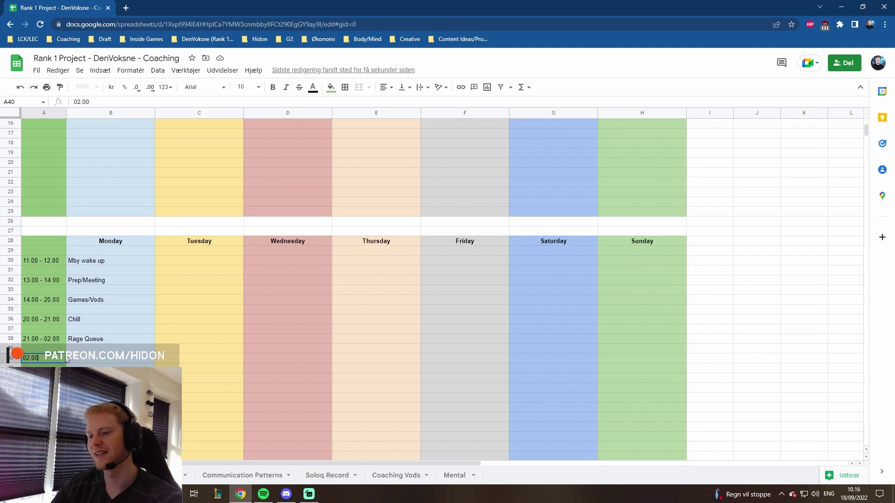
type(" - 11.00")
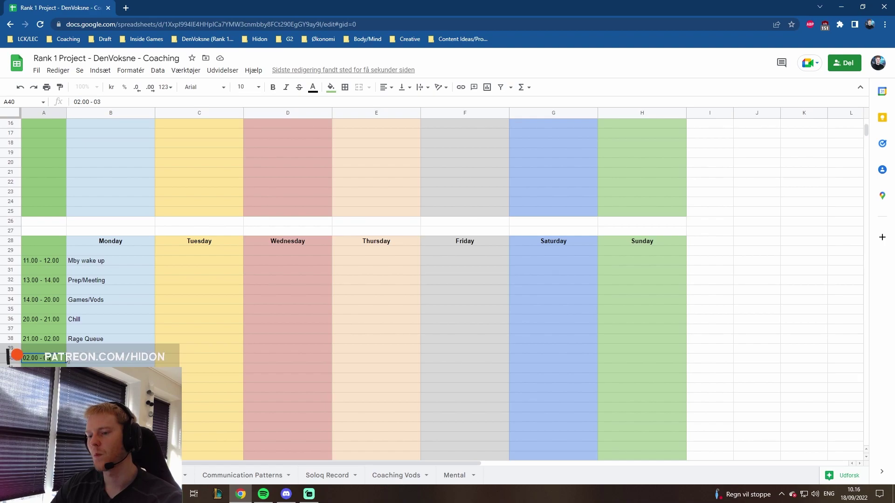
key("Tab")
type("Y")
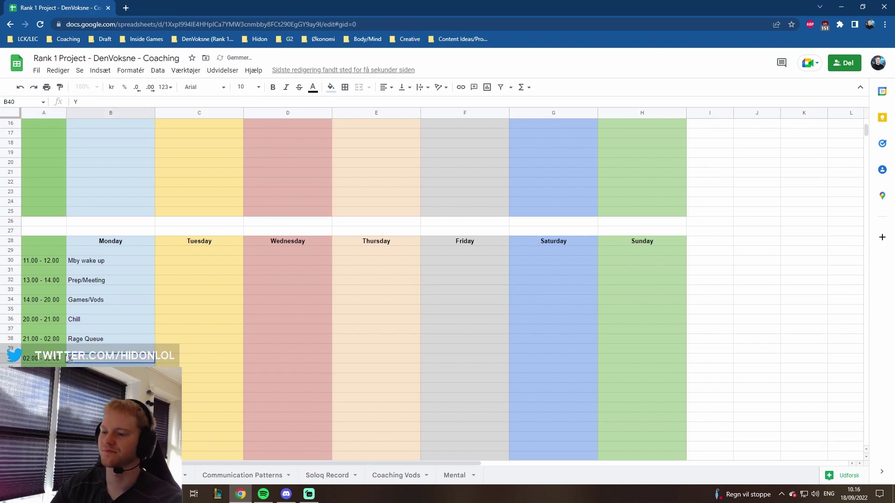
type("outube/Chill")
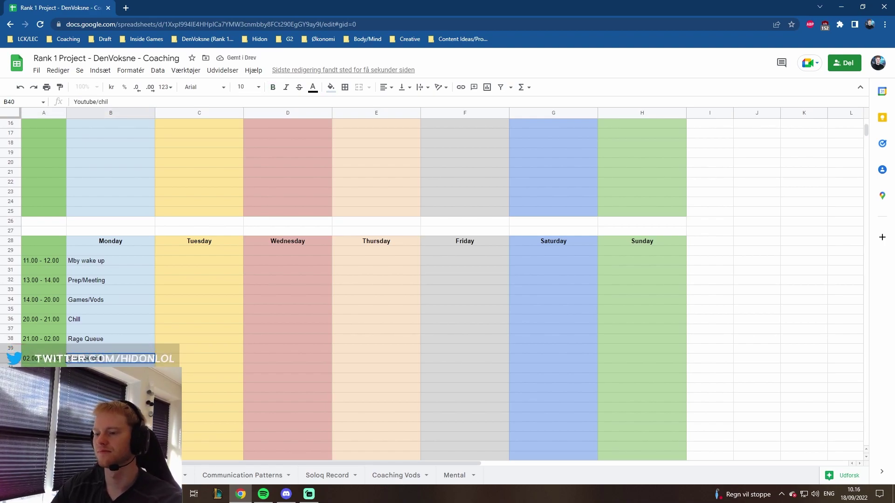
key("Return")
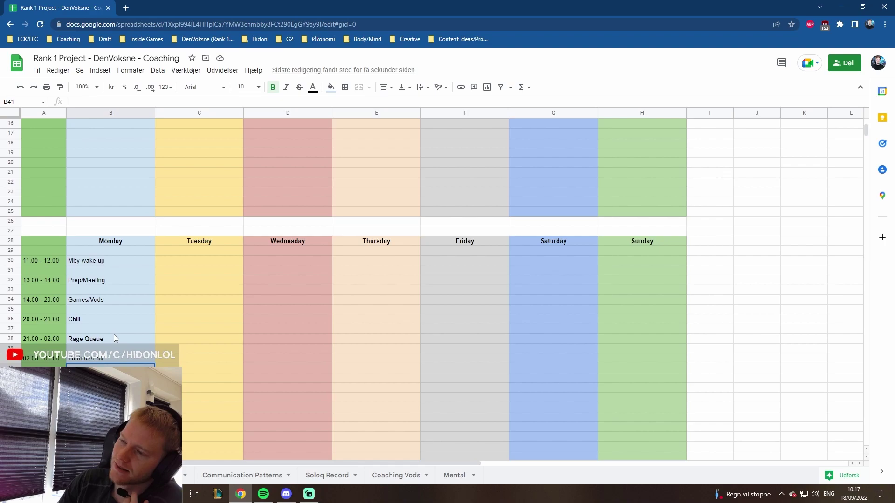
Step: Review Monday's time slots and activities in the lower timetable, row by row, against the empty timetable above
scroll(113, 334, "up", 2)
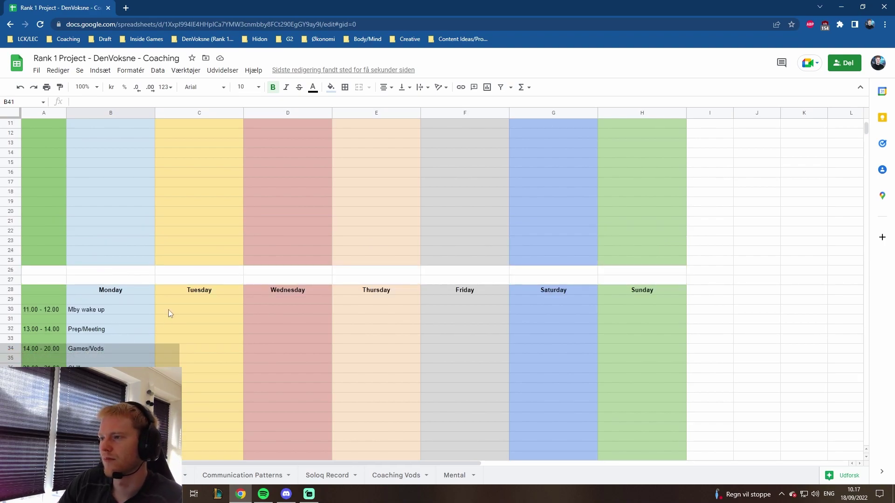
scroll(136, 277, "up", 3)
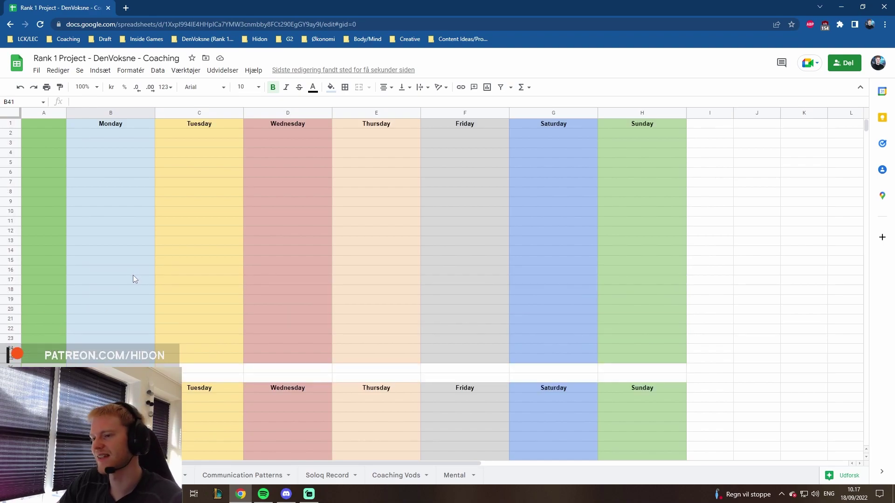
scroll(135, 278, "down", 3)
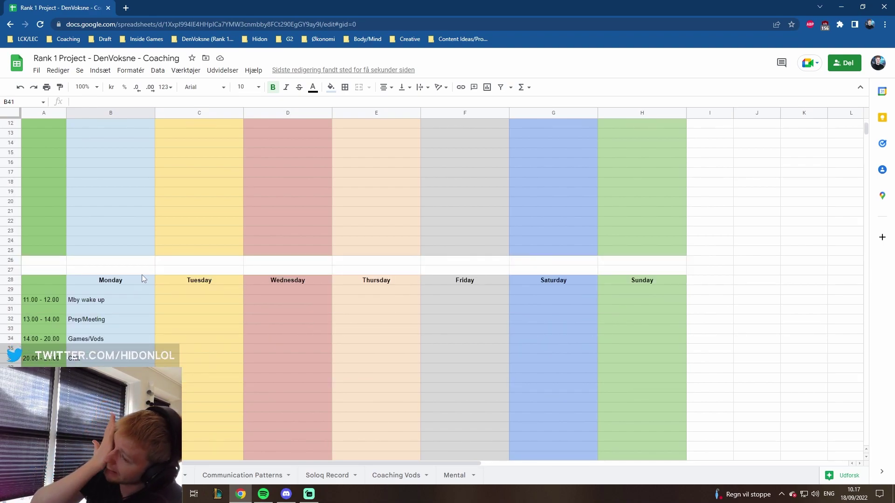
left_click_drag(47, 301, 116, 398)
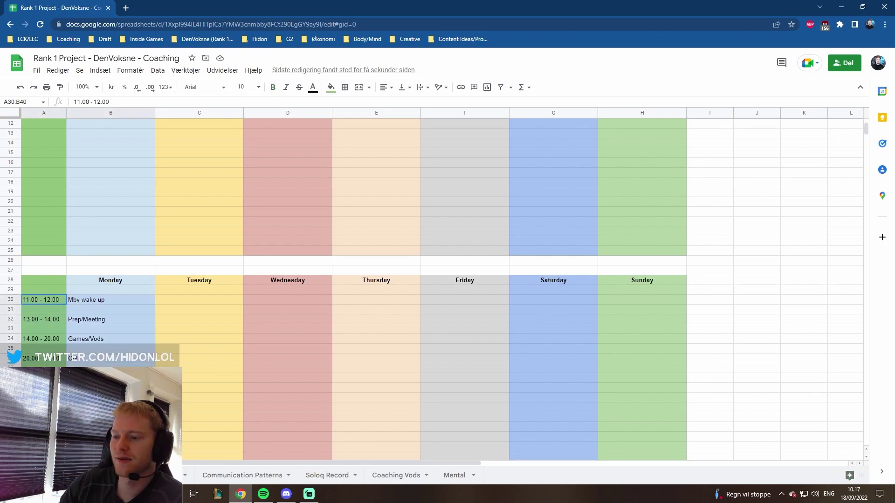
scroll(147, 347, "down", 2)
left_click(184, 300)
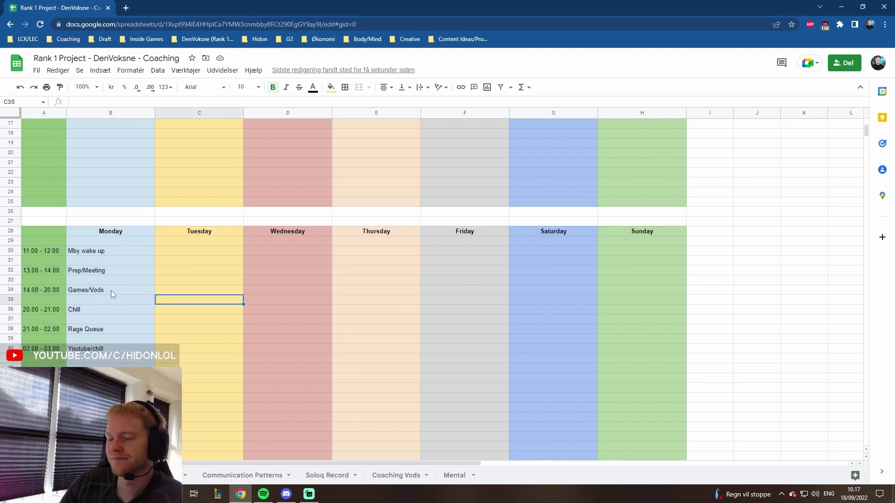
left_click_drag(122, 267, 60, 263)
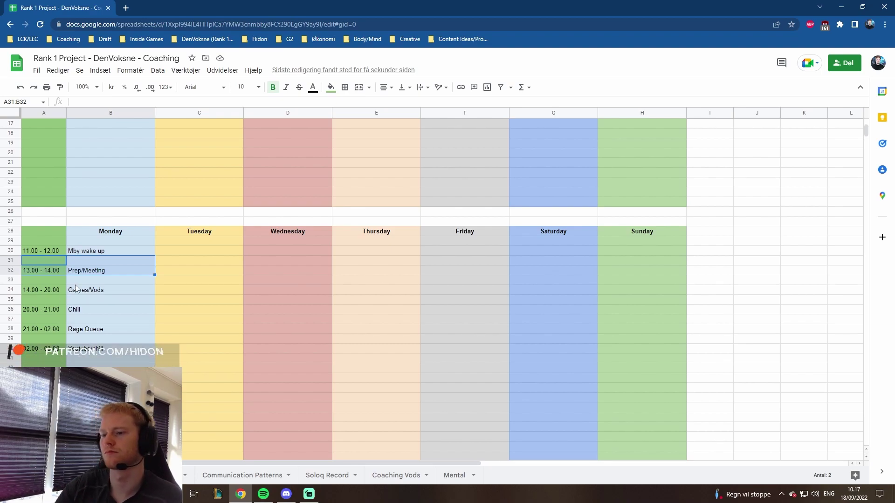
left_click_drag(51, 289, 147, 300)
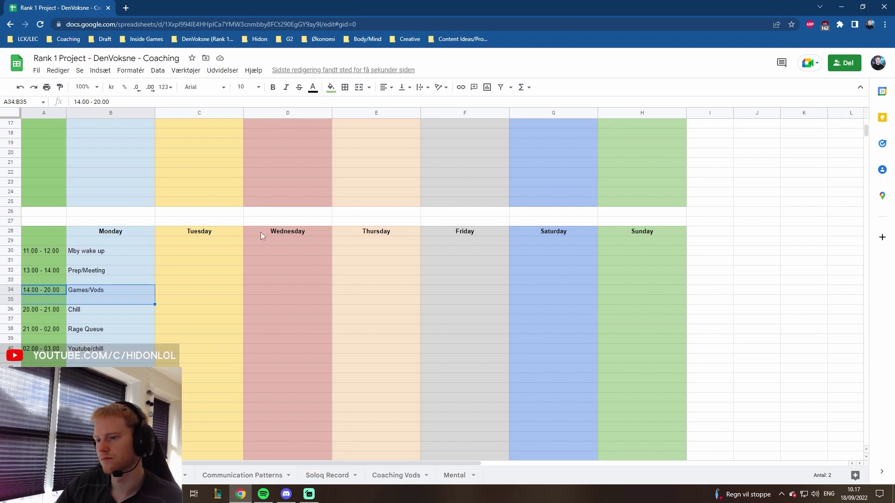
key("alt+Tab")
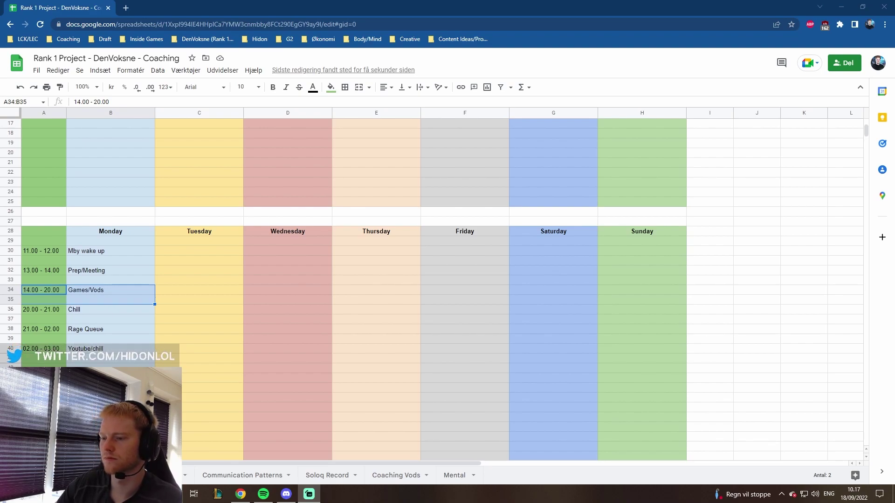
left_click_drag(34, 312, 145, 311)
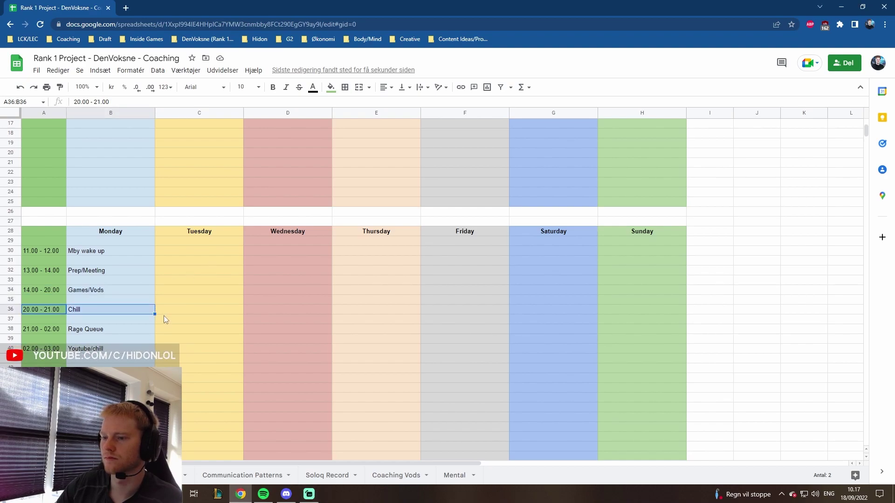
left_click_drag(56, 309, 92, 316)
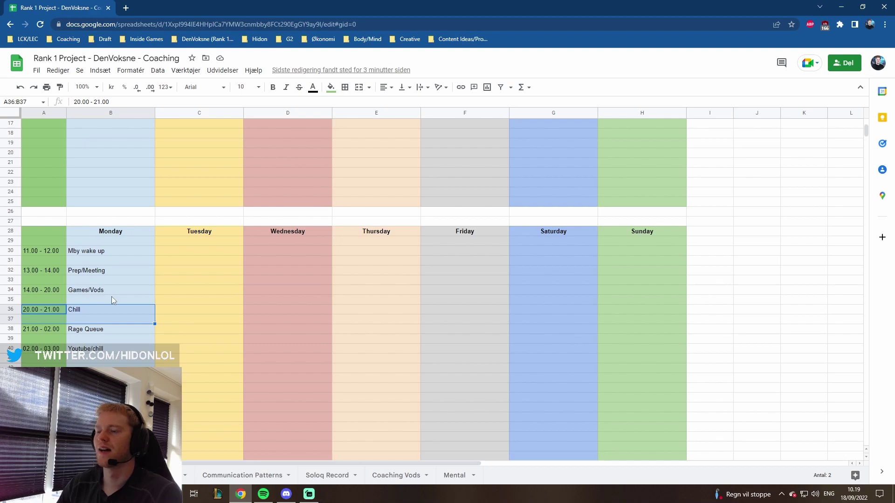
Step: Open lolpros.gg in a new browser tab and search for the player "denvok"
left_click(126, 7)
type("lo")
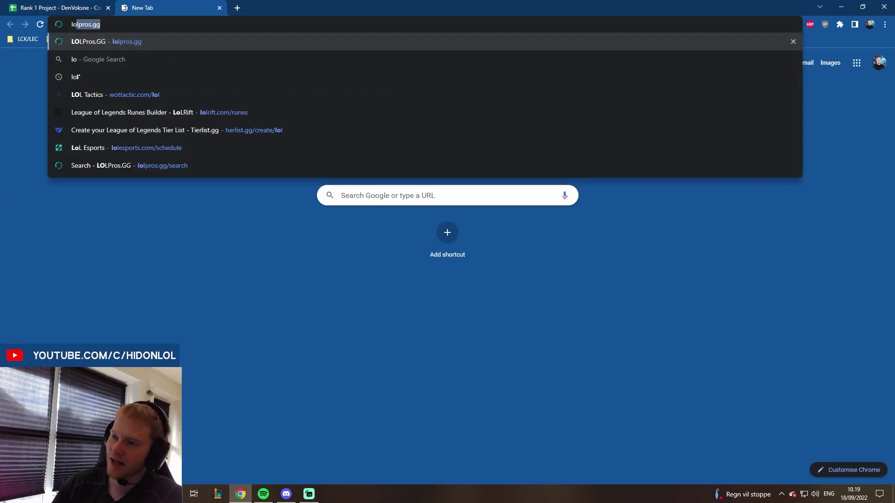
key("Return")
type("debn")
key("BackSpace")
type("nvok")
key("Return")
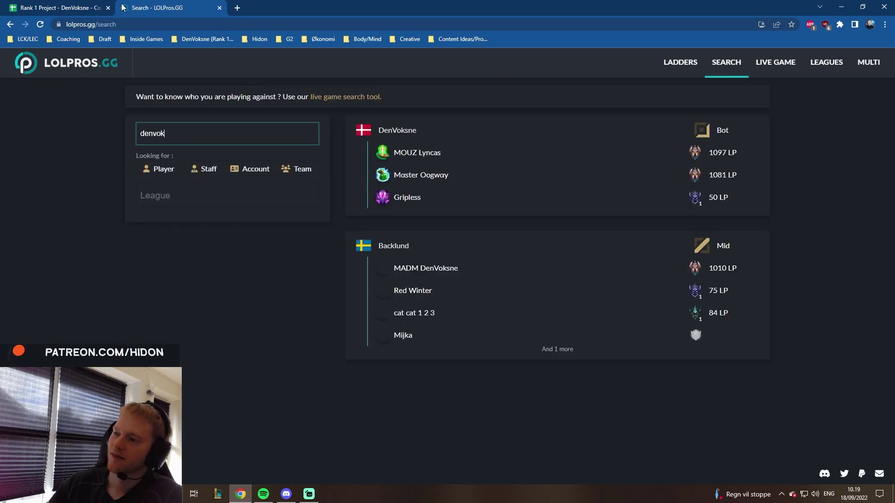
left_click_drag(733, 176, 684, 176)
left_click(400, 130)
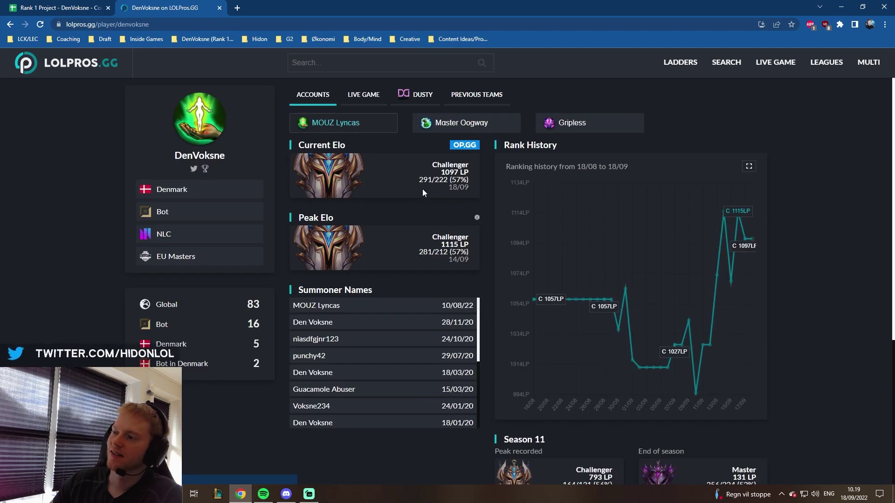
left_click(339, 132)
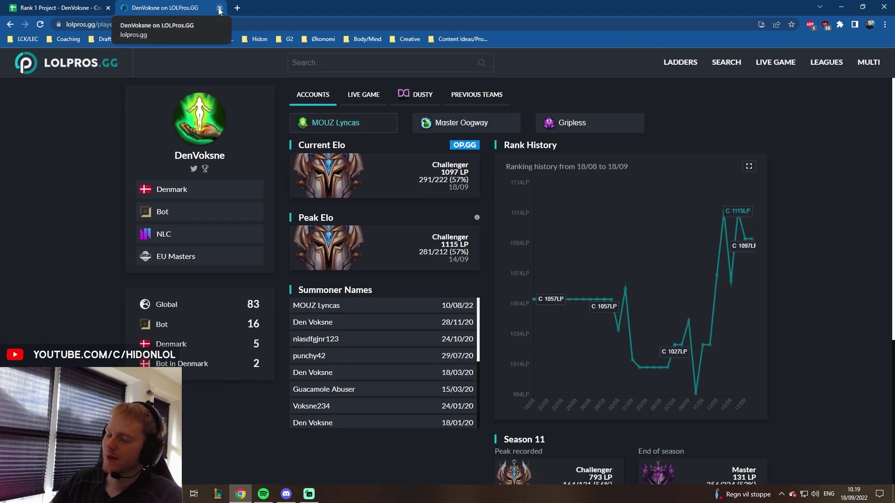
left_click(219, 8)
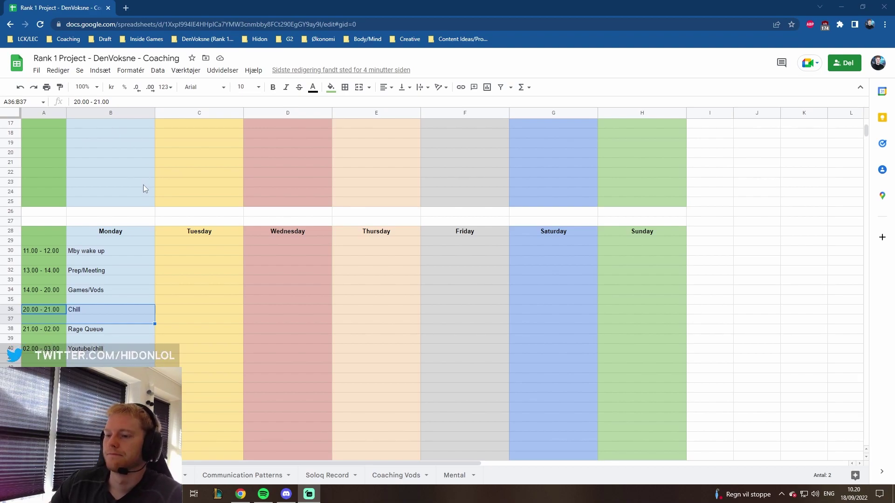
left_click(192, 222)
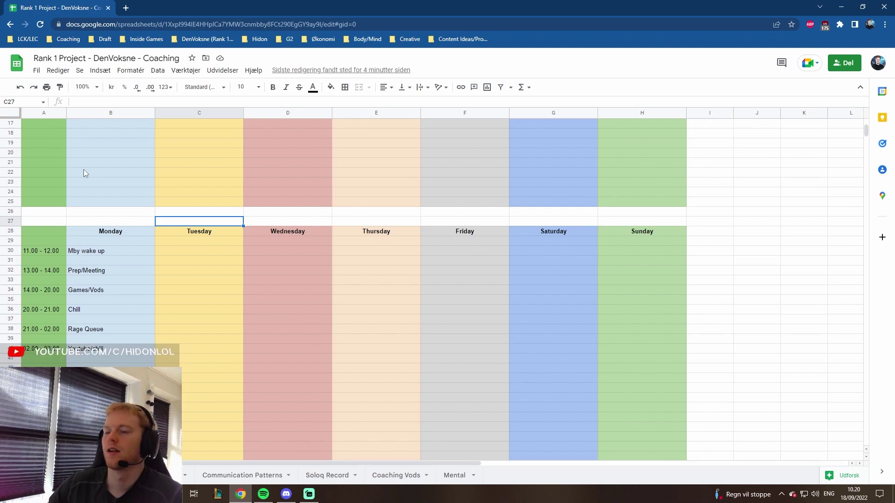
scroll(121, 122, "up", 3)
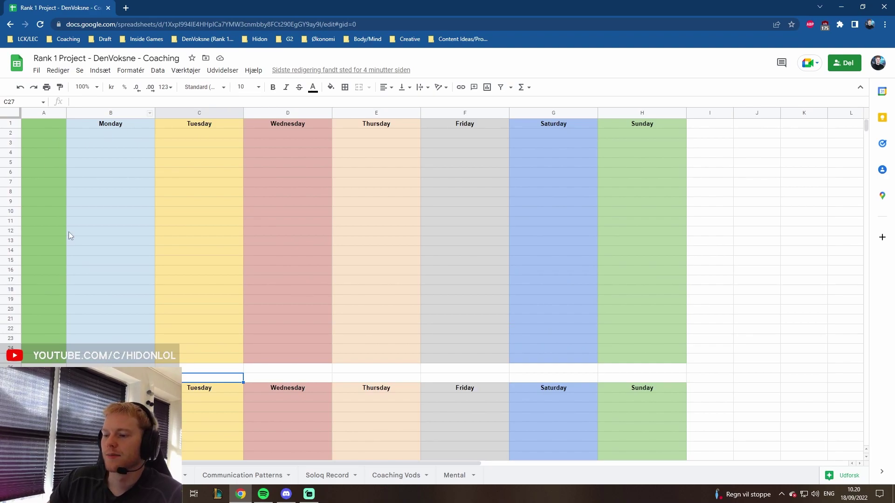
scroll(62, 283, "down", 4)
left_click_drag(58, 223, 107, 270)
left_click_drag(413, 362, 675, 420)
scroll(135, 216, "up", 4)
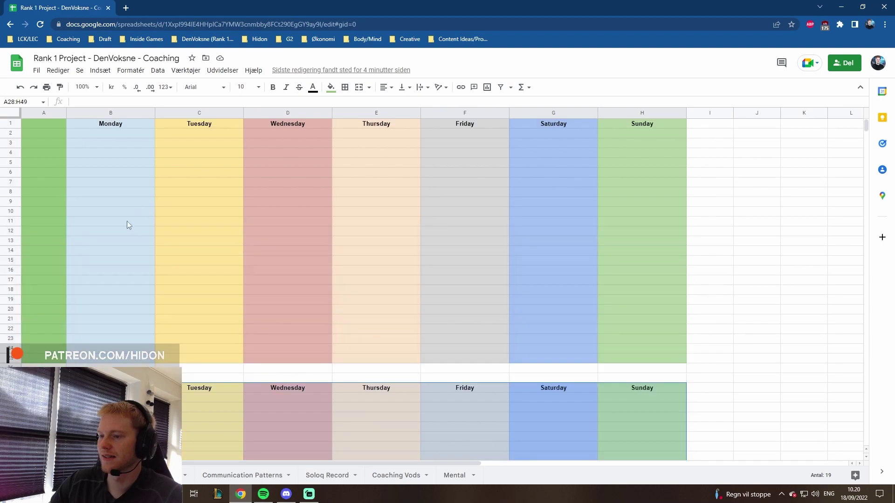
Step: Enter the time "9.00" in A3 of the upper timetable with "Wake Up" beside it under Monday
left_click(52, 136)
left_click(48, 143)
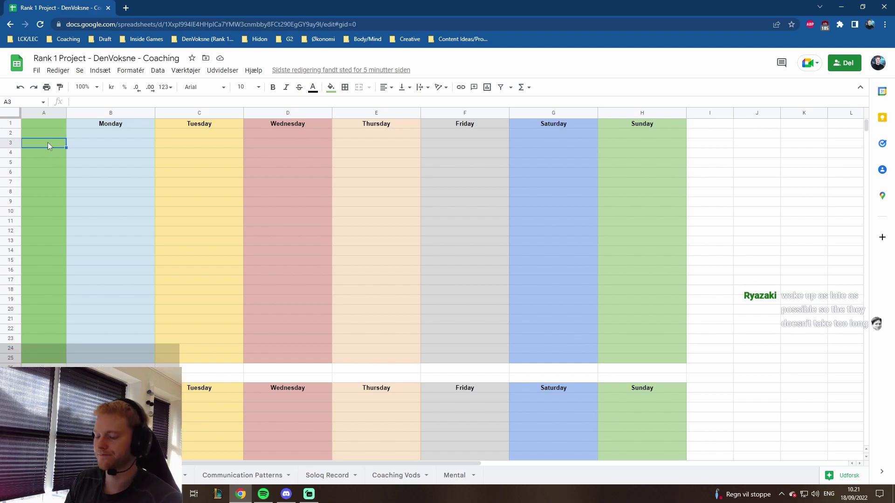
type("9.00")
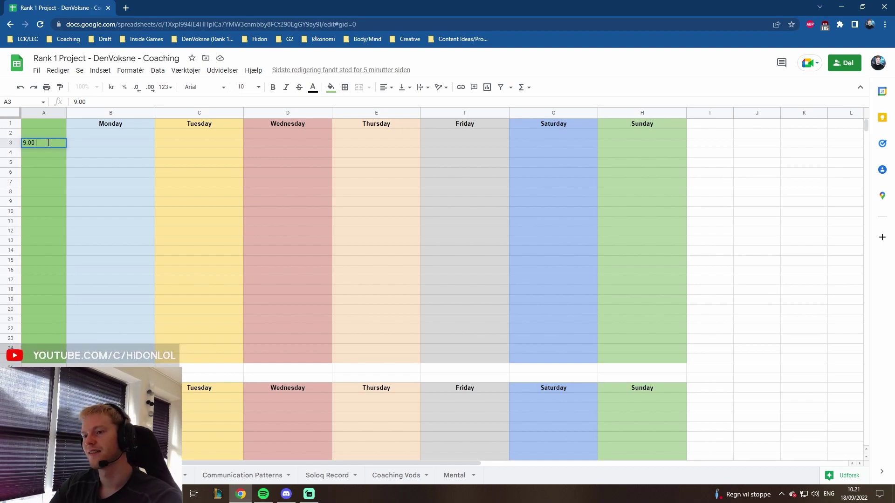
key("Return")
key("Up")
key("Right")
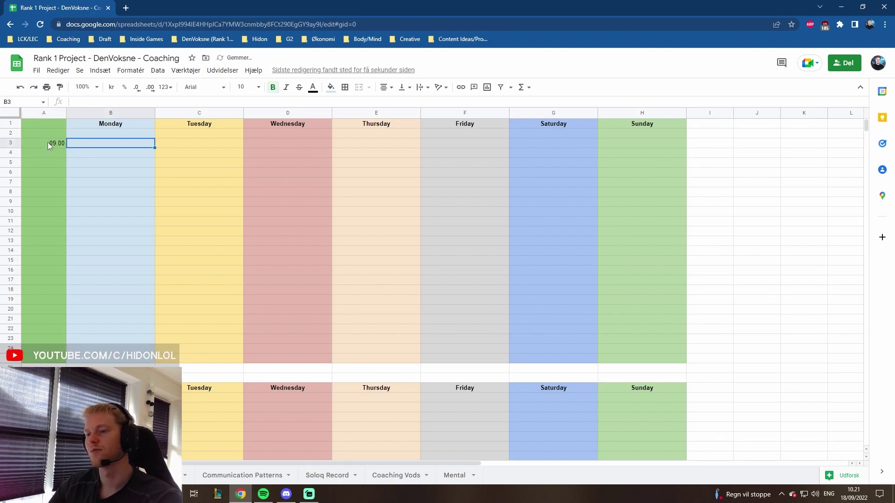
type("Wake Up")
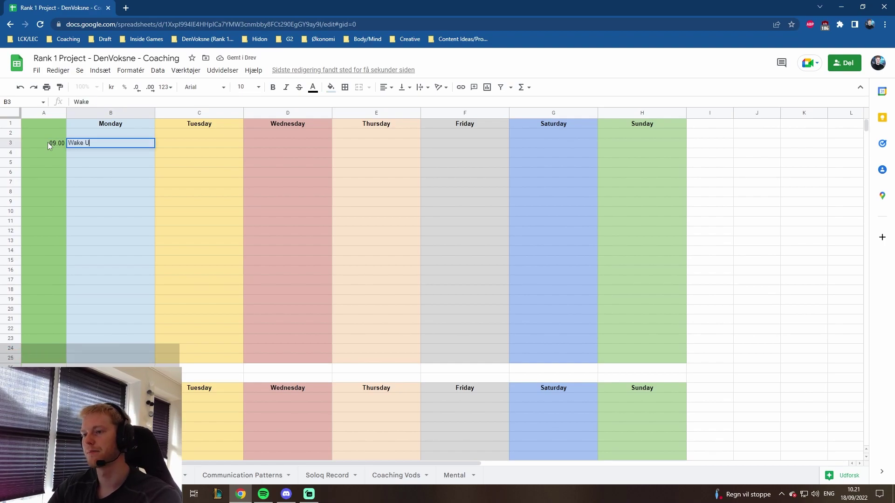
key("Return")
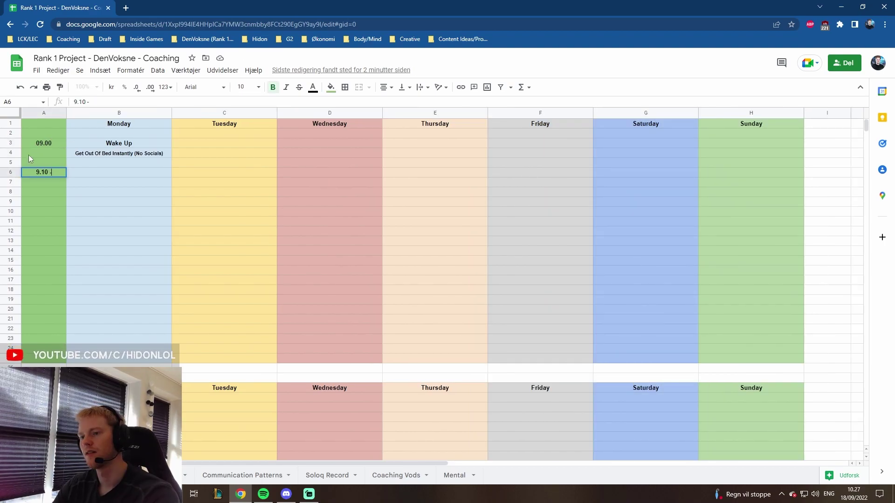
Step: Complete the time slot in A6 so it reads "9.10 - 9.40"
type("- 9")
type(".30")
key("BackSpace")
key("BackSpace")
type("40")
Step: Enter "Walk/Run" in B6 under Monday and reduce the font size of the cell beneath it
key("Tab")
type("W")
key("BackSpace")
type("G")
key("BackSpace")
type("Walk/Run")
key("Return")
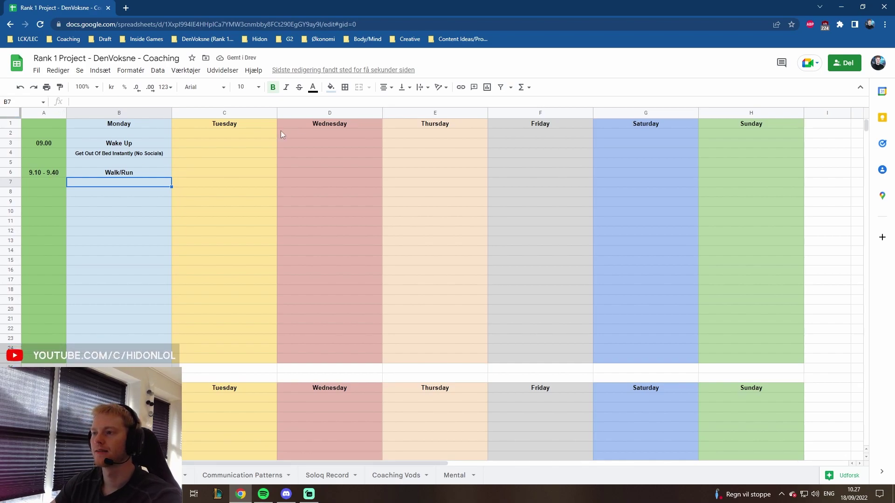
left_click(251, 85)
left_click(242, 133)
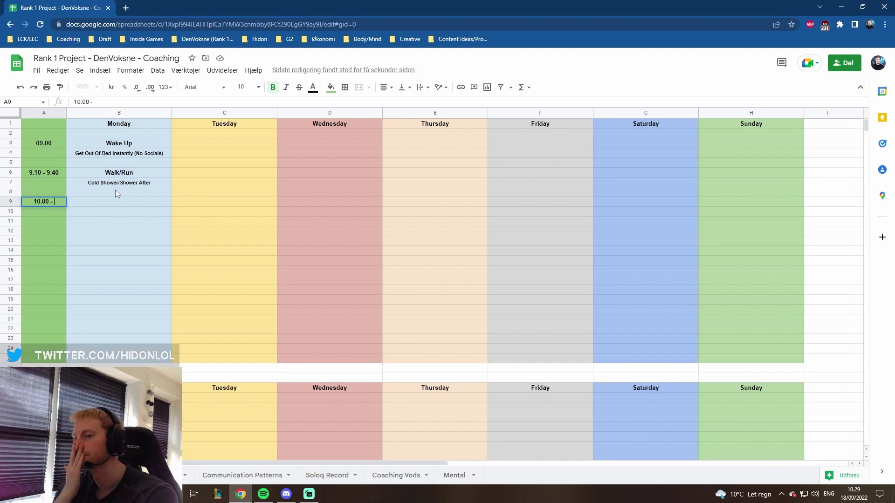
Step: Complete the time slot in A9 as "10.00 - 10.30" and enter "Food" beside it under Monday
type("10")
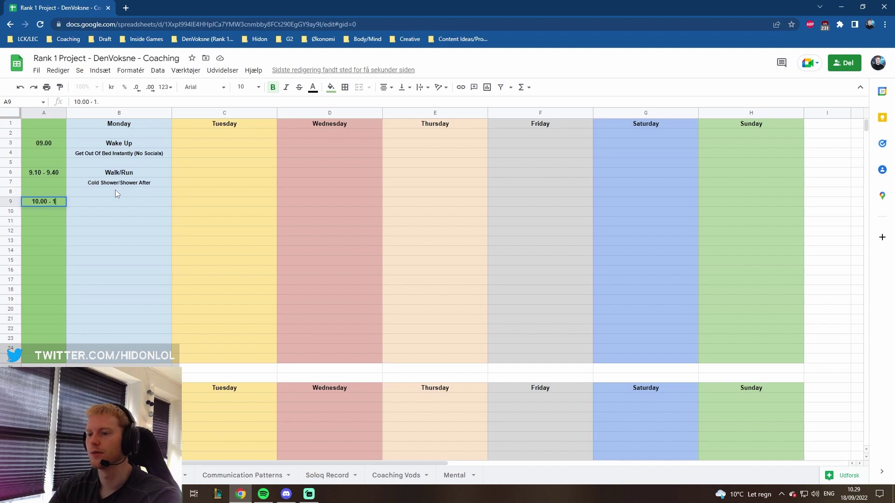
type(".30")
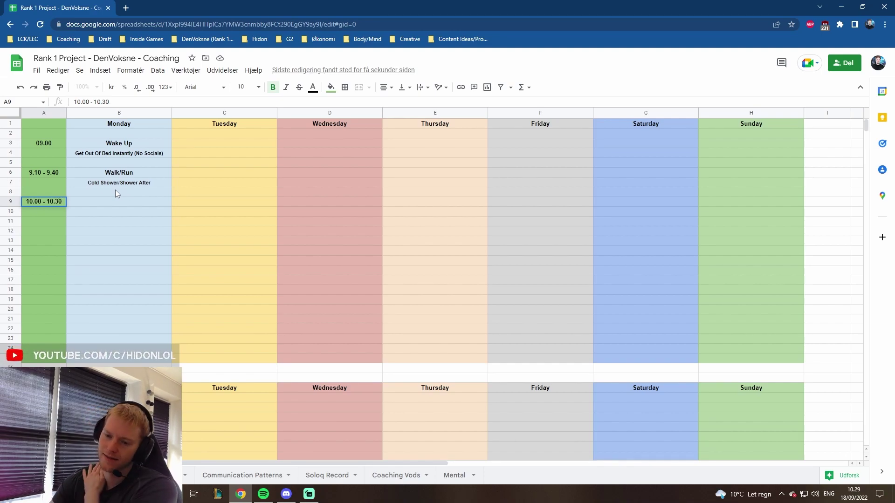
key("Tab")
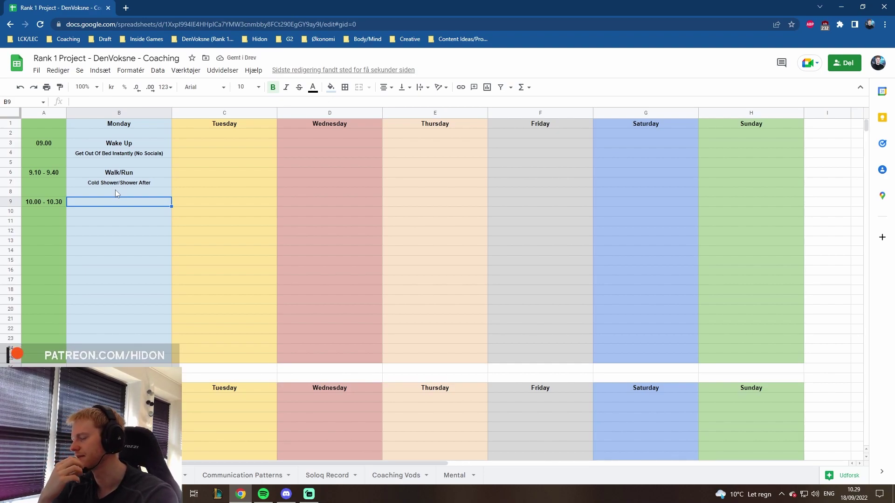
type("Food")
key("Return")
Step: Enter the time slot "10.30 - 13.00" in A11 of the upper timetable with "Coaching" beside it under Monday
key("Down")
type("10.30")
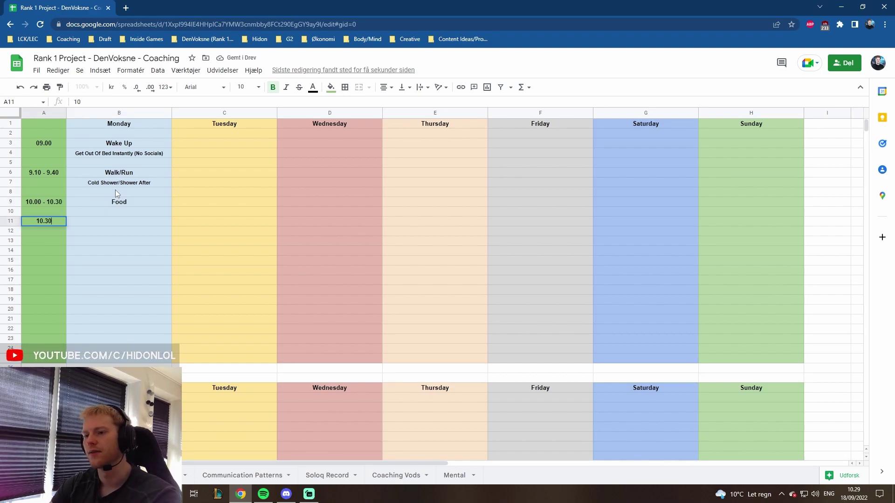
type(" - 11.00")
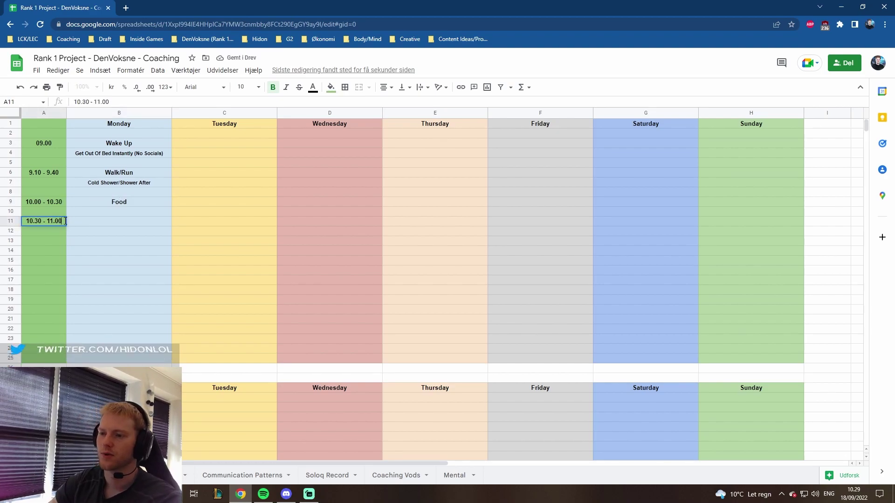
key("BackSpace")
key("BackSpace")
key("BackSpace")
key("BackSpace")
type("3.00")
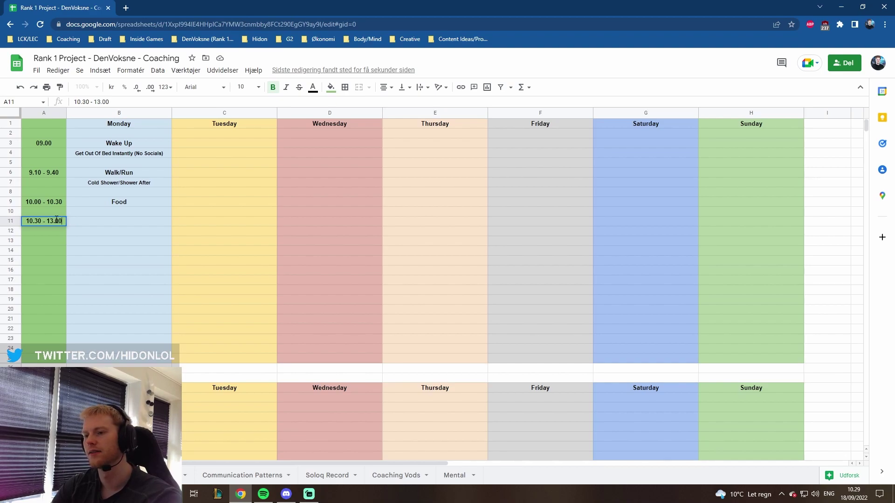
key("Tab")
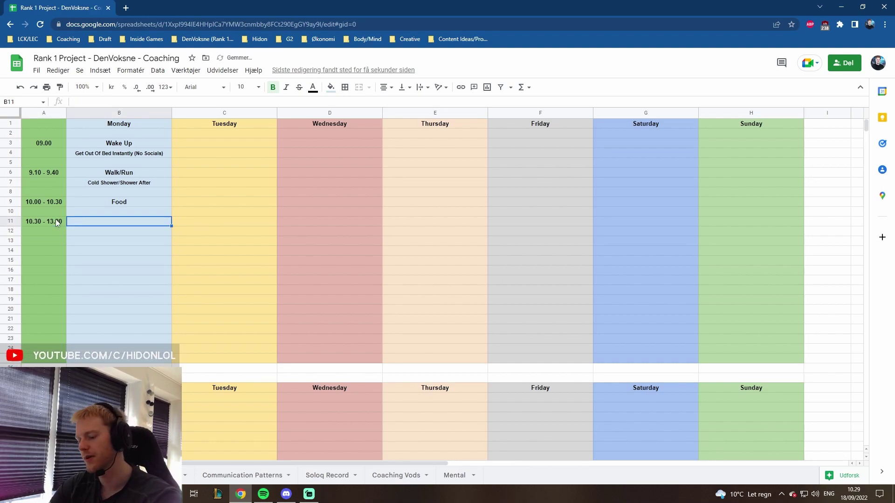
type("Coach")
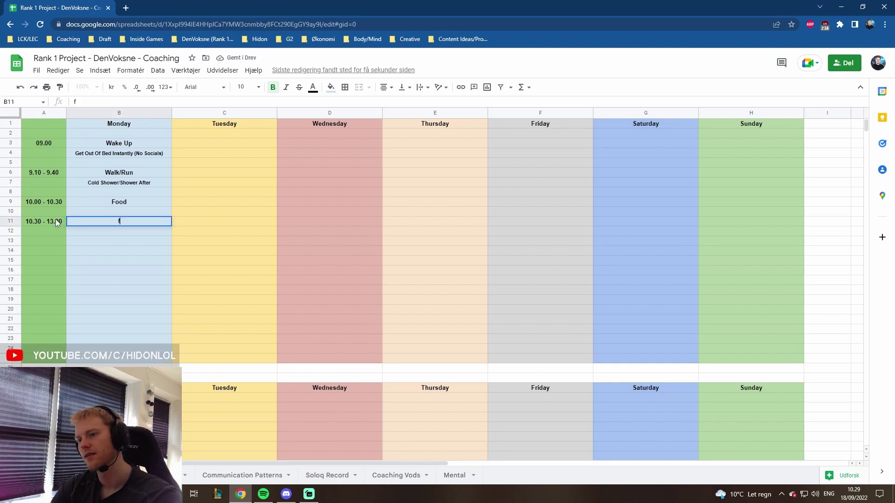
type("ing")
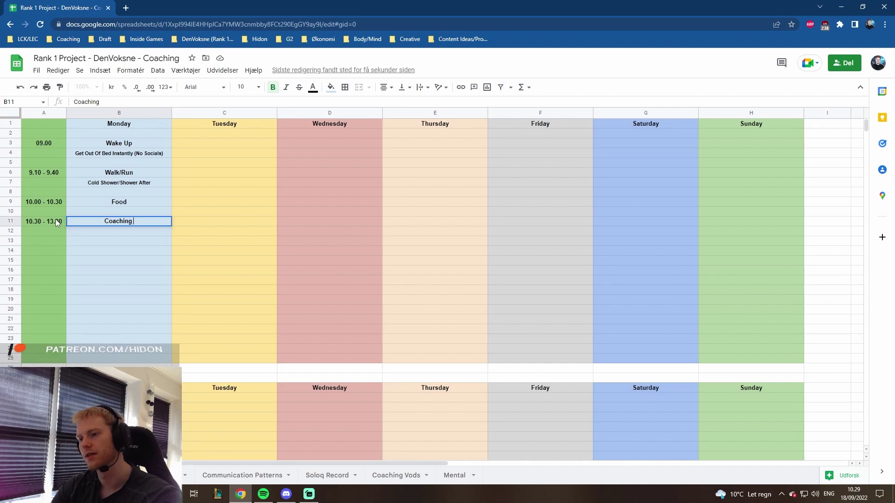
key("Return")
type("Vods")
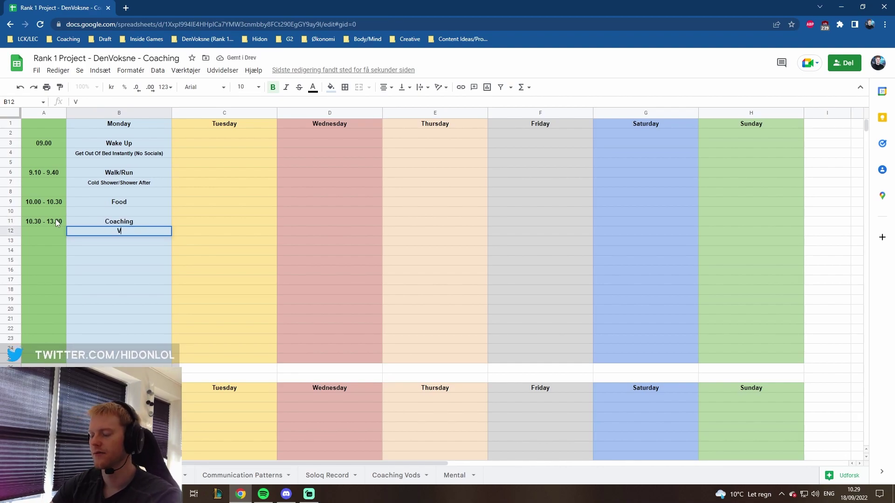
key("BackSpace")
key("BackSpace")
key("BackSpace")
key("BackSpace")
Step: Enter the time slot "13.30 - 14.30" in A13 with "Break / Food" beside it under Monday
key("Return")
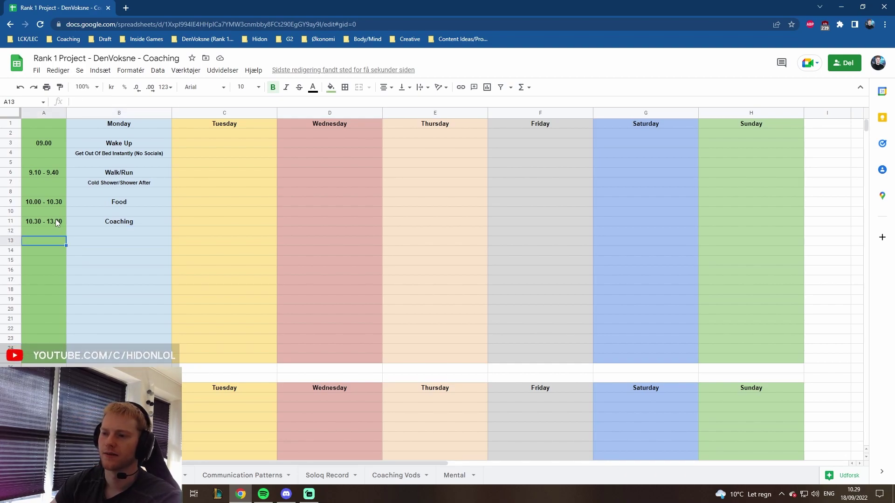
key("Left")
type("13.30 ")
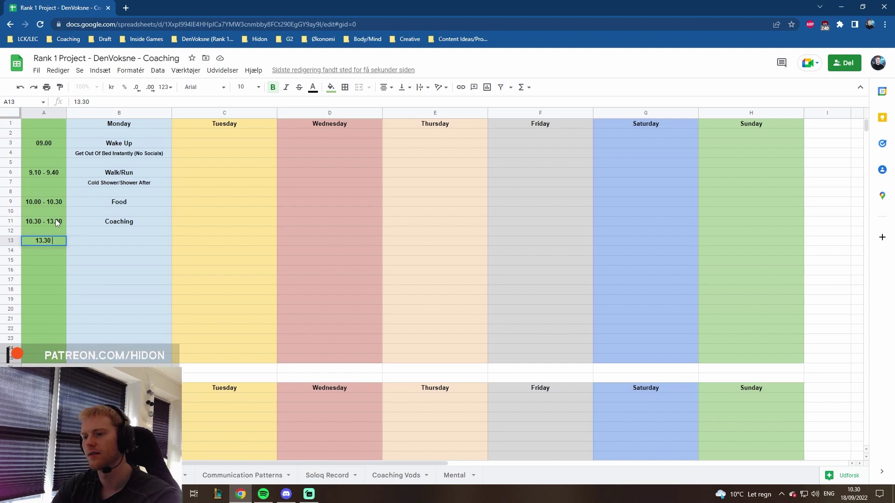
type("- 14.30")
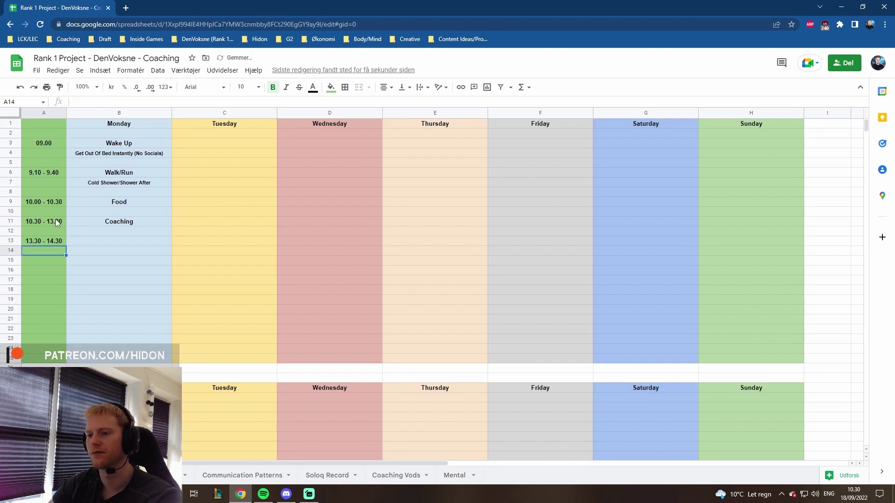
key("Tab")
type("Break / Food")
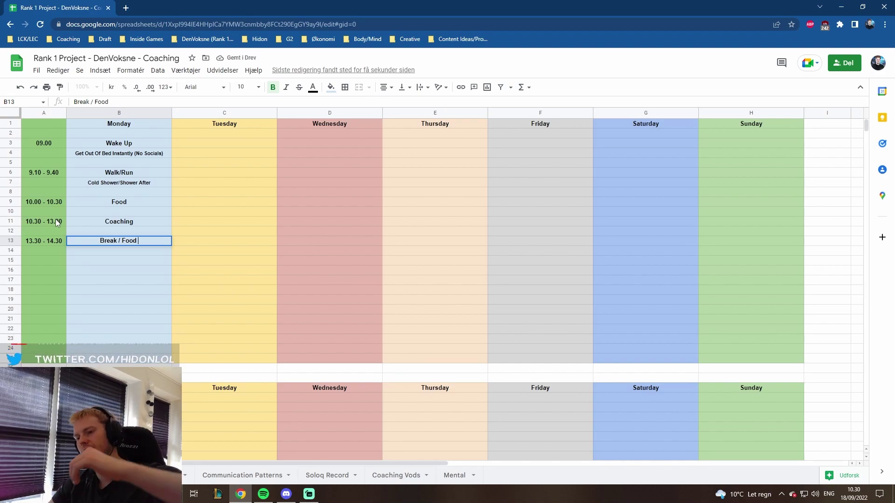
key("Return")
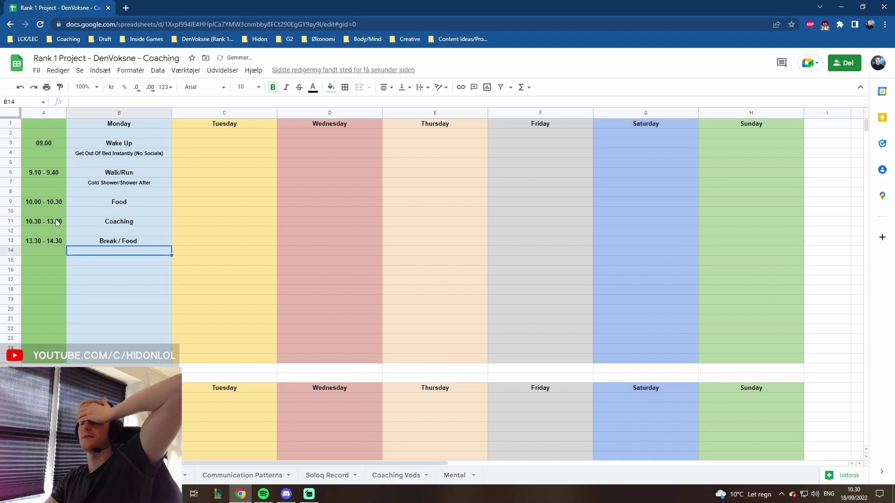
Step: Enter the time slot "14.30 - 18.00" in A15 of the upper timetable
key("Return")
key("Left")
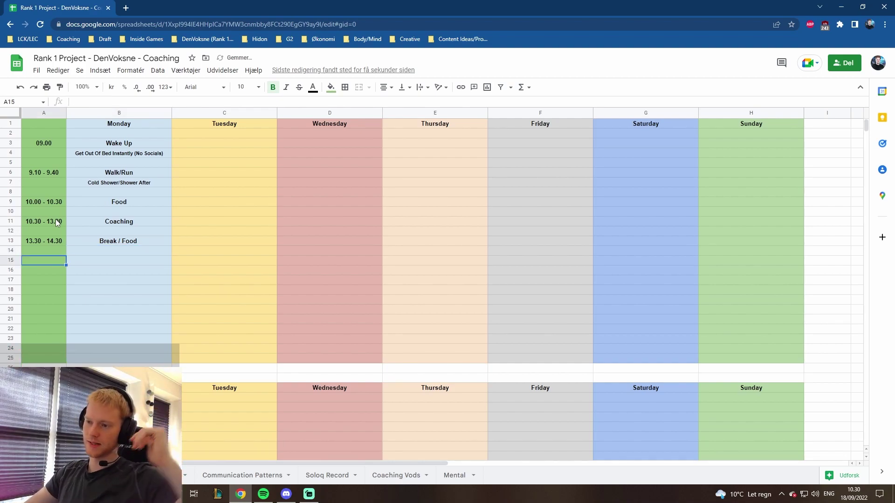
type("14.30 - ")
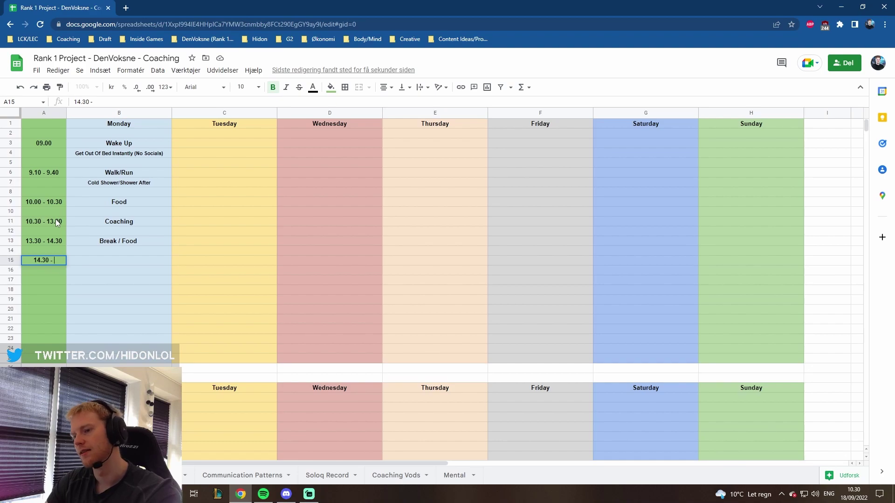
type("18.00")
key("Tab")
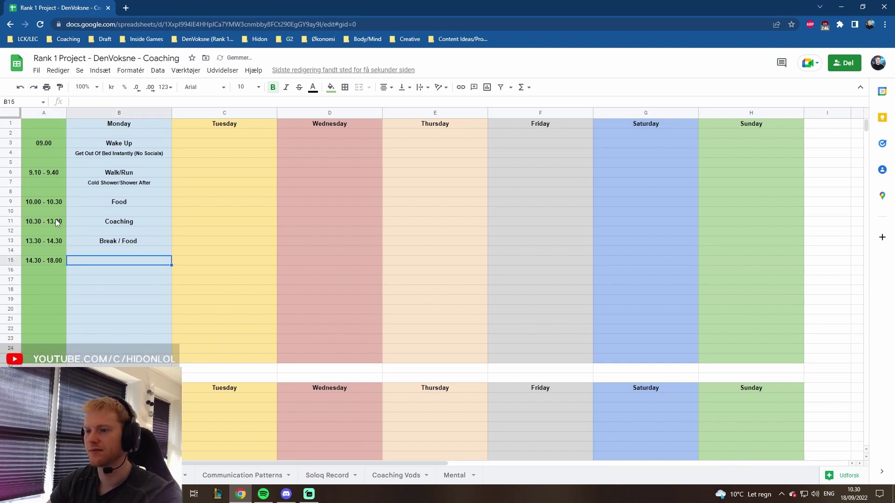
Step: Change the end time in A15 to 17.00 and enter "Coaching" beside it under Monday
key("Left")
key("Return")
key("Left")
key("Left")
key("Left")
key("BackSpace")
type("7")
key("Tab")
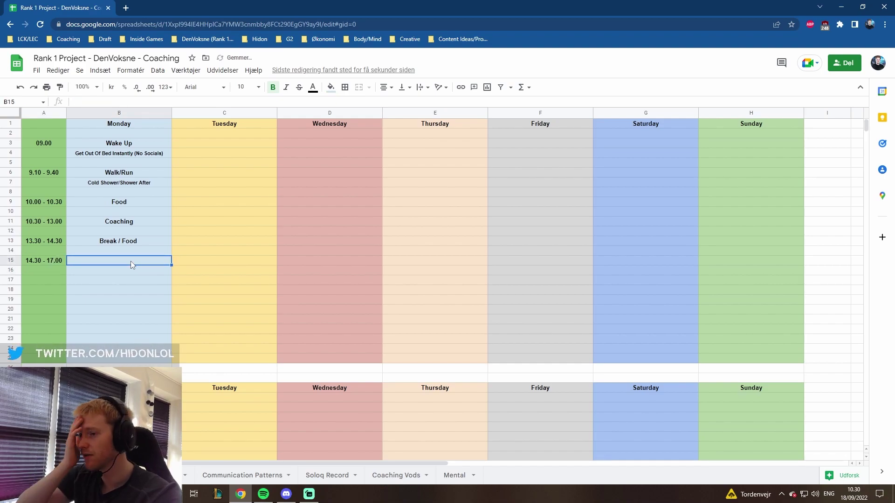
type("Coaching")
key("Down")
key("Down")
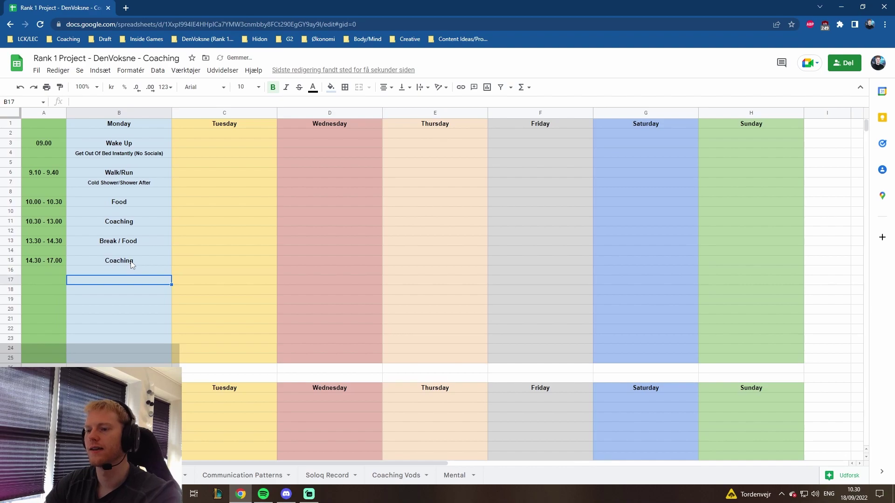
Step: Enter the time slot "17.00 - 18.00" in A17 with "Food / Walk" beside it under Monday
key("Left")
type("17.00 - 18")
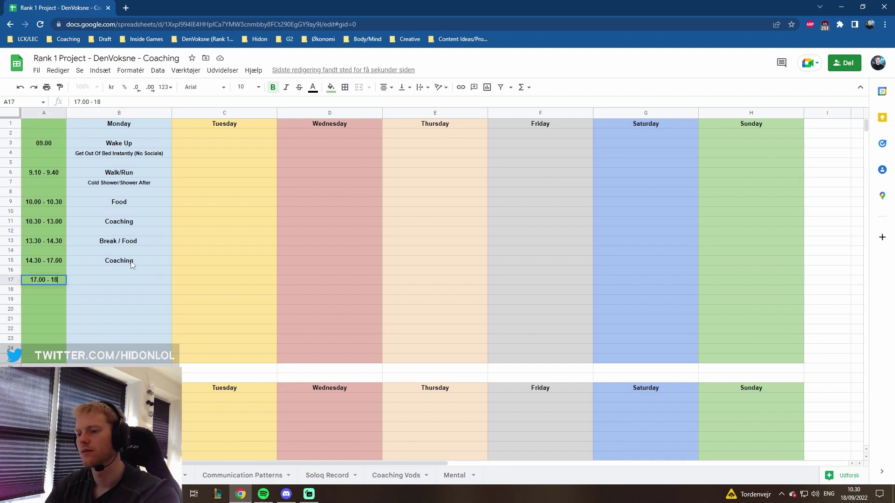
type(".00")
key("Tab")
type("Food / Walk")
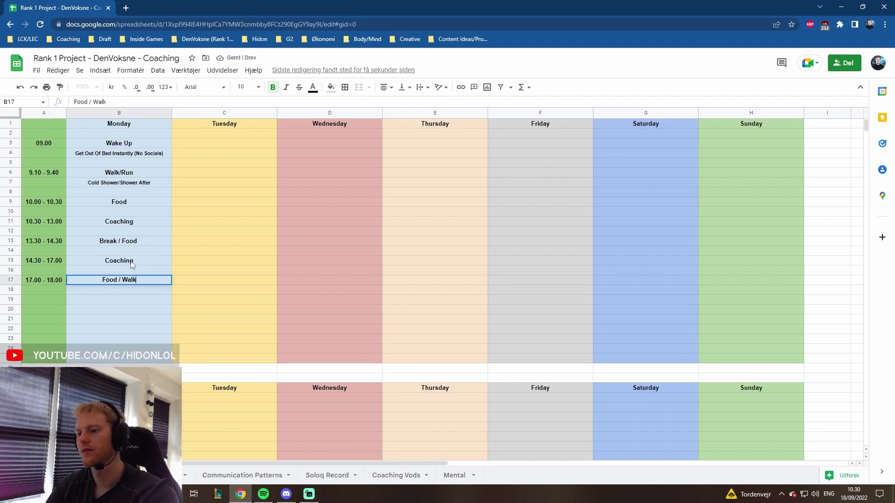
double_click(117, 239)
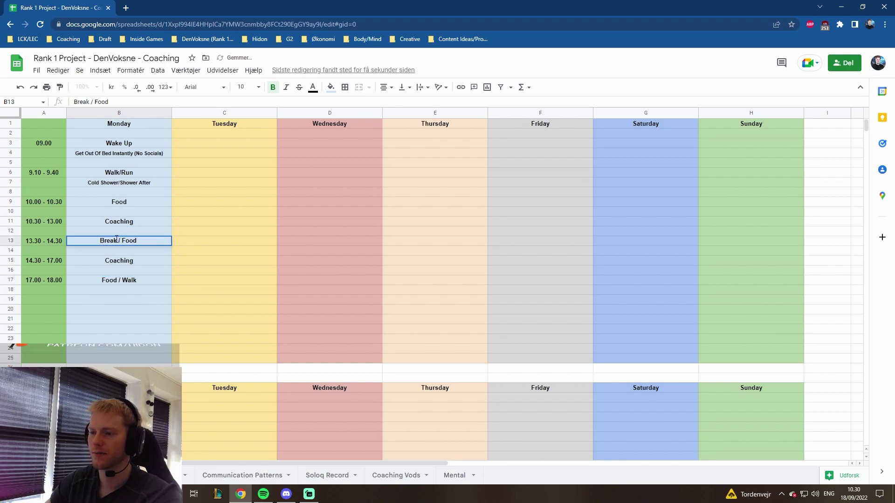
type("/ Walk")
key("BackSpace")
key("BackSpace")
key("BackSpace")
key("BackSpace")
key("BackSpace")
key("BackSpace")
key("BackSpace")
key("Return")
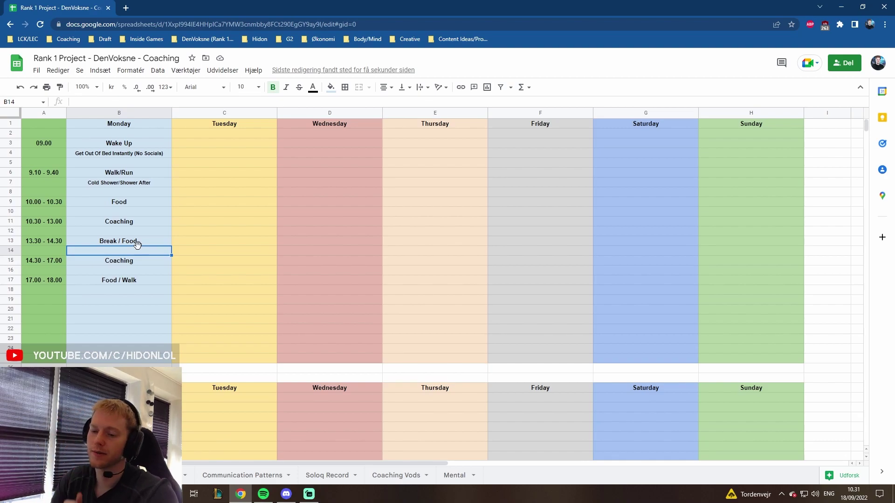
Step: Change the end time of the first coaching slot in A11 to 13.30
key("Left")
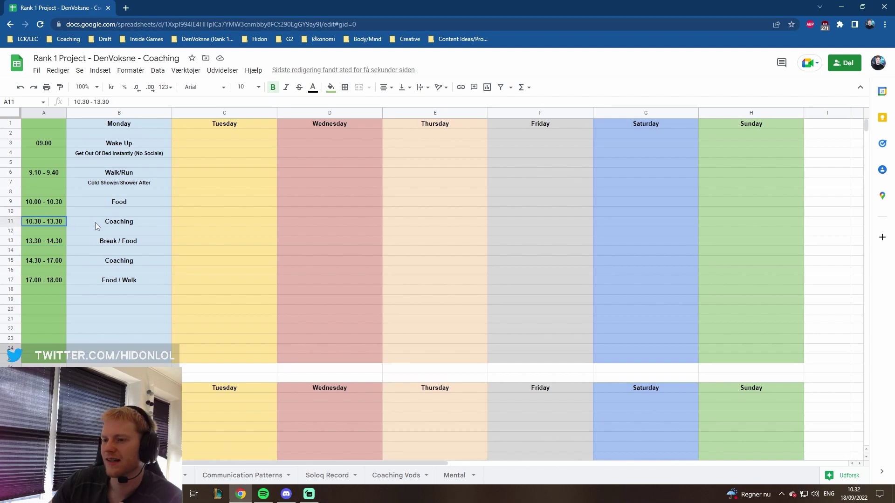
left_click_drag(51, 222, 116, 223)
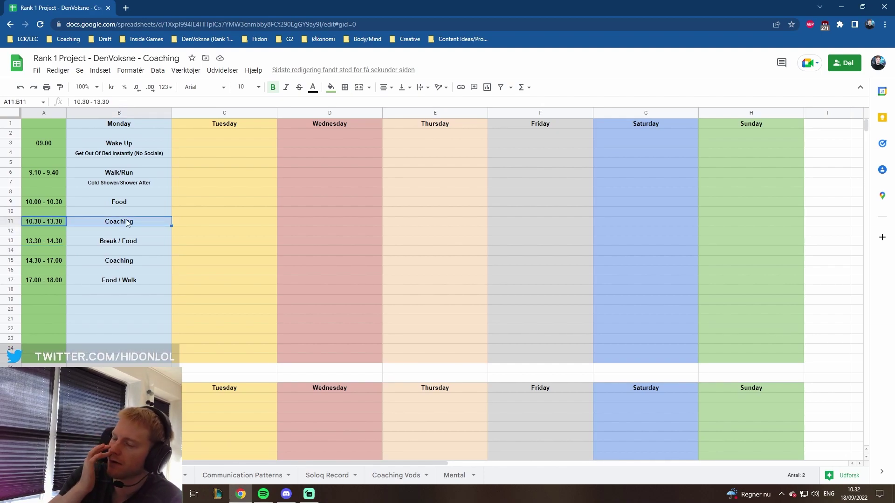
left_click_drag(54, 260, 130, 264)
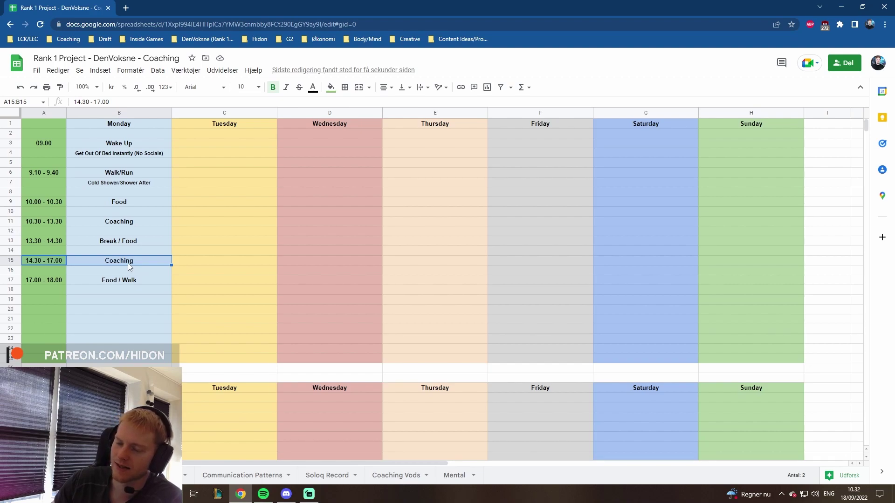
left_click_drag(194, 133, 576, 323)
left_click_drag(750, 153, 741, 300)
left_click_drag(662, 124, 708, 283)
left_click_drag(420, 124, 449, 255)
left_click_drag(329, 153, 368, 279)
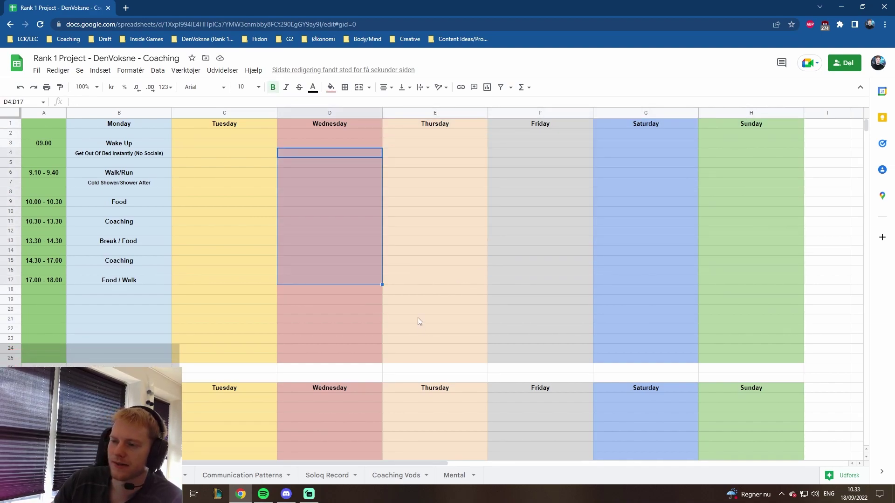
left_click_drag(205, 250, 200, 261)
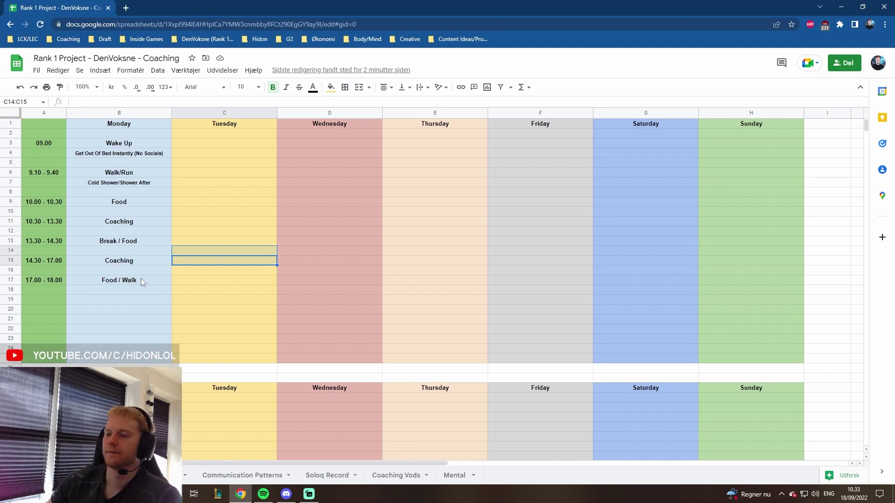
left_click_drag(654, 124, 747, 337)
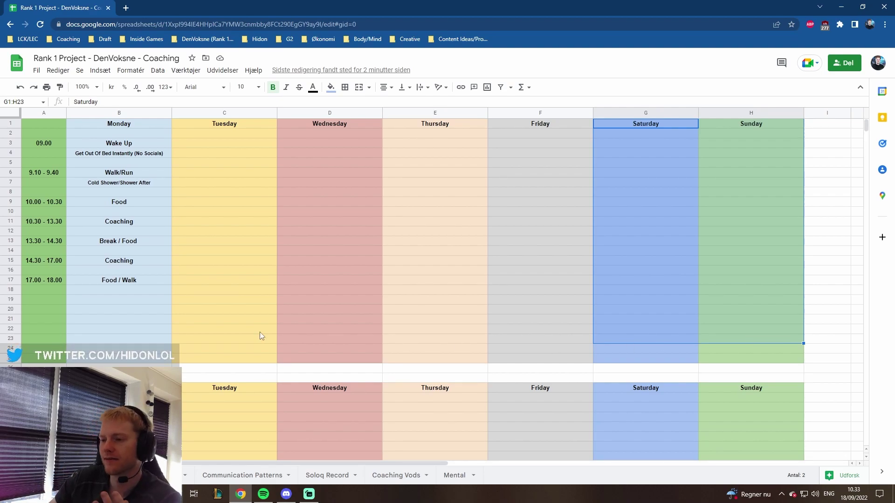
left_click_drag(666, 130, 628, 321)
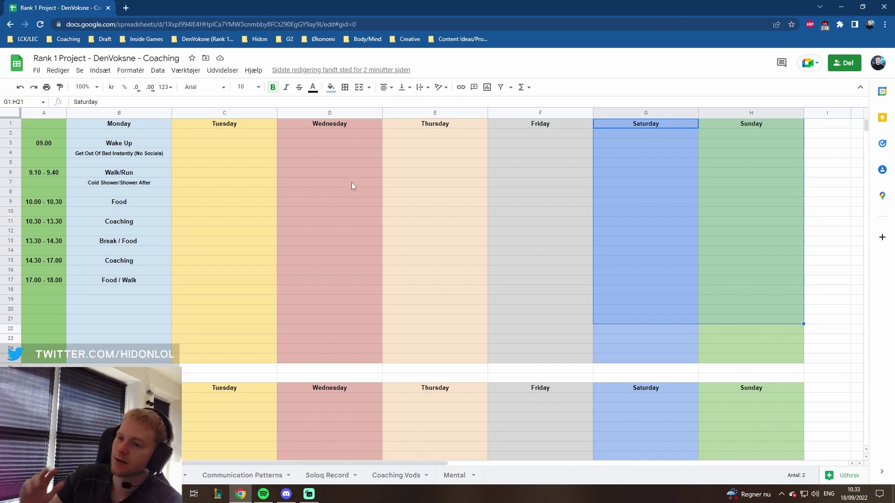
Step: Enter the time slot "18.00 - 19.00" in A19 of the upper timetable
left_click(57, 298)
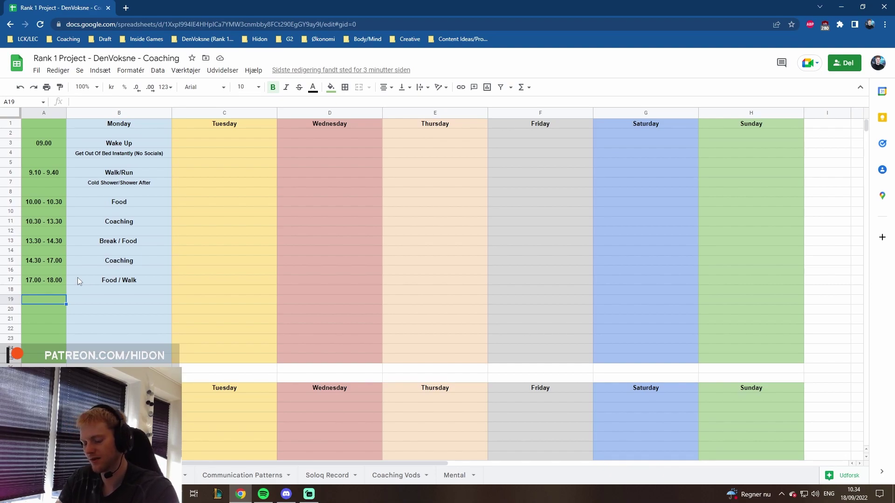
type("18.00 - ")
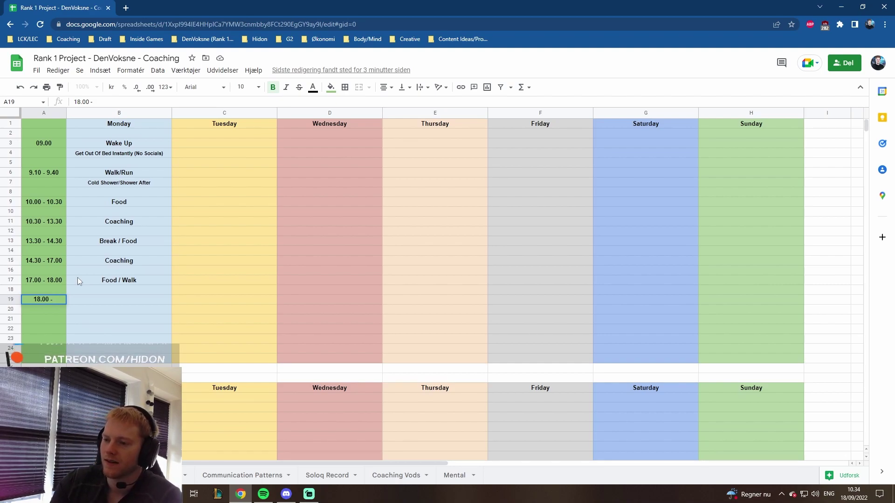
type("19.00")
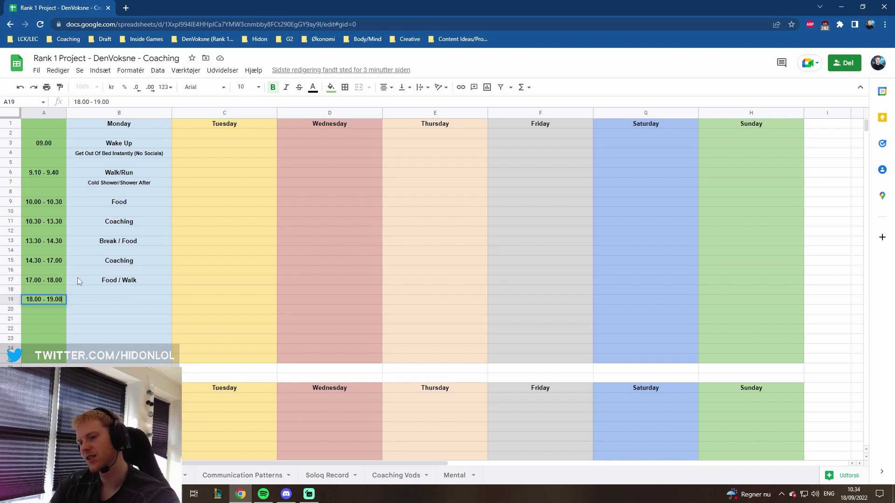
key("Tab")
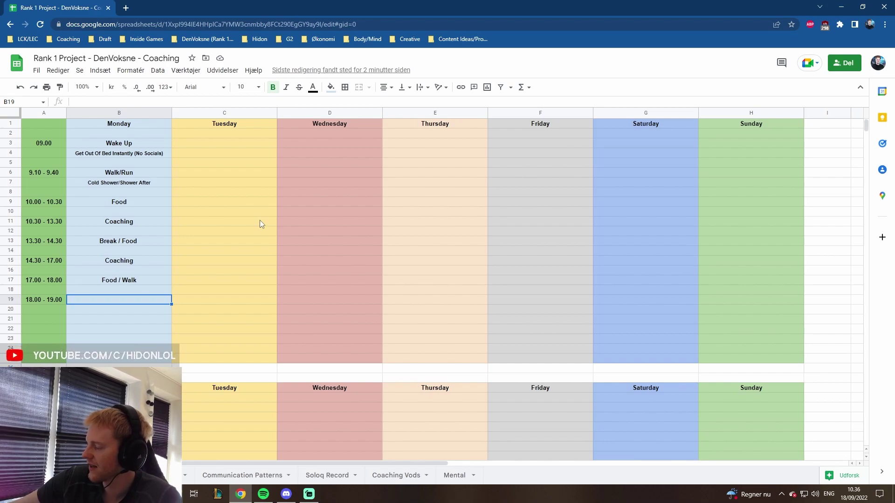
Step: Enter "Reading" in B19 under Monday, beside the 18.00 - 19.00 slot
left_click_drag(54, 303, 116, 301)
left_click(43, 300)
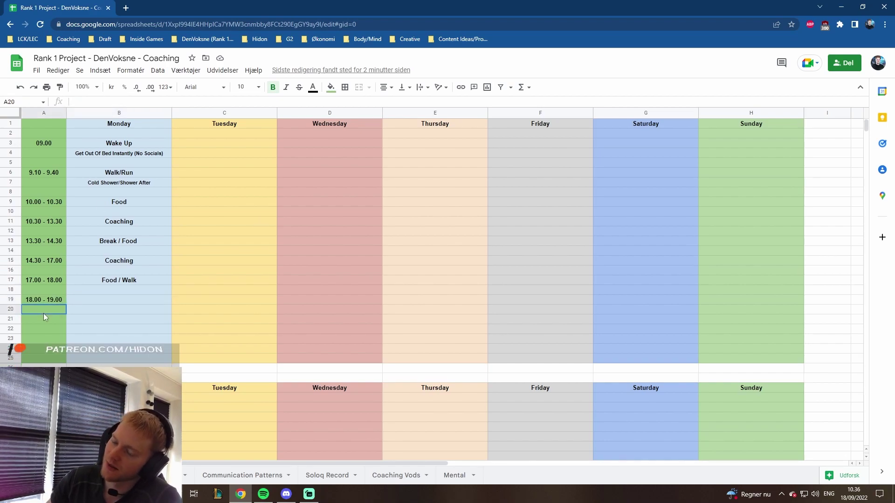
left_click(85, 300)
type("r")
key("BackSpace")
type("Reading")
key("Return")
key("Down")
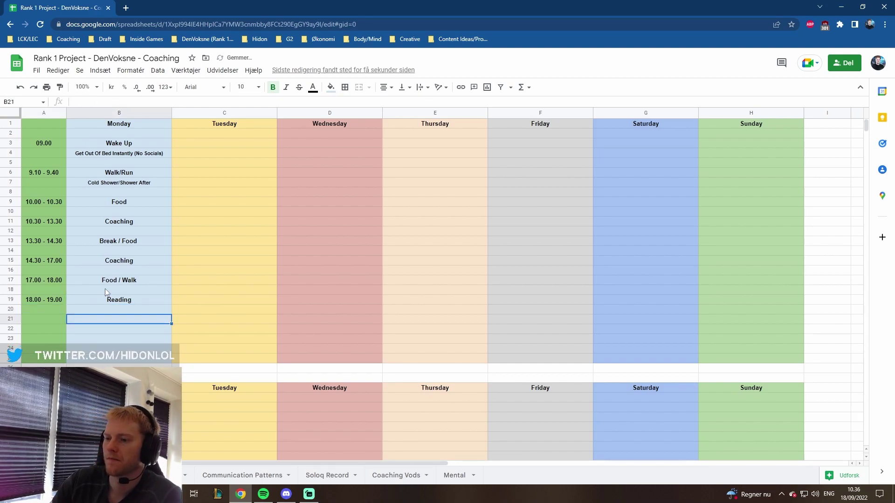
key("Left")
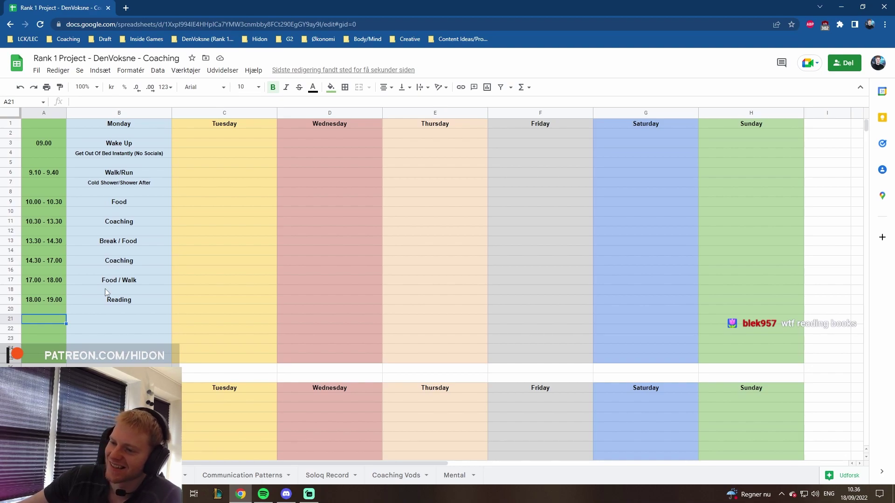
Step: Change the end time of the Reading slot in A19 to 18.30
left_click(56, 300)
double_click(56, 300)
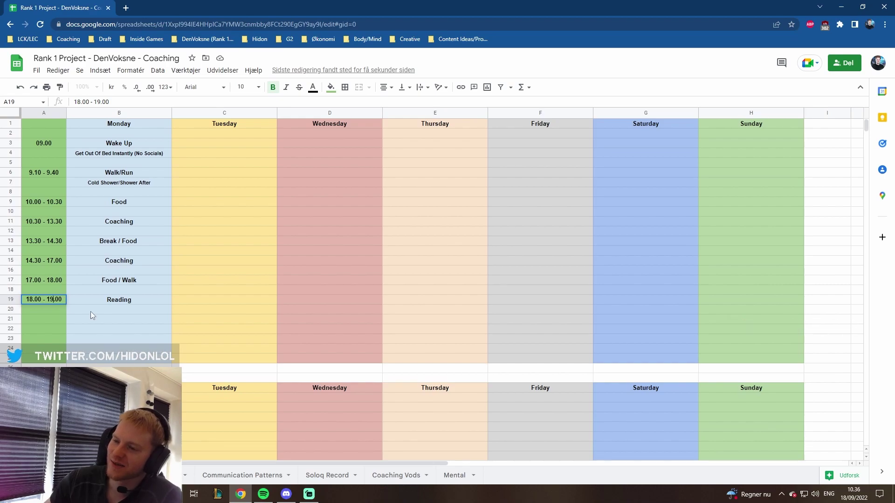
key("BackSpace")
type("8")
key("Delete")
key("Delete")
key("Delete")
type(".30")
key("Return")
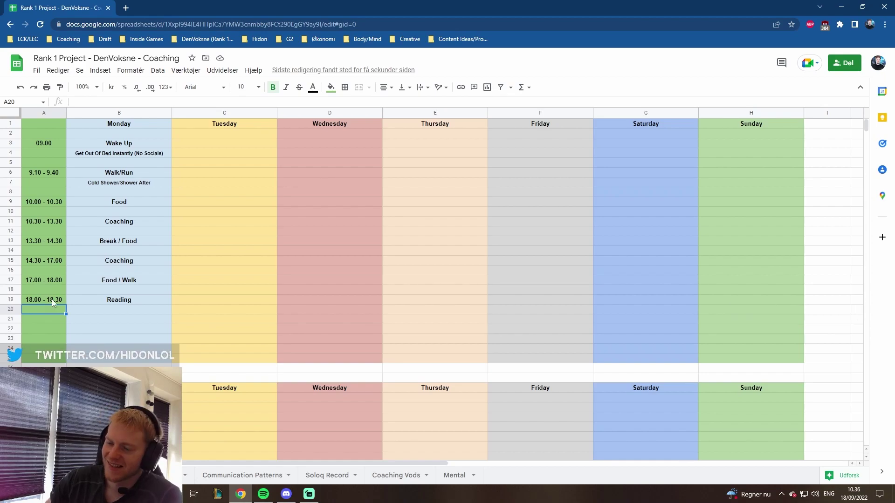
Step: Remove the lower timetable from the rows directly beneath the upper timetable
left_click(46, 387)
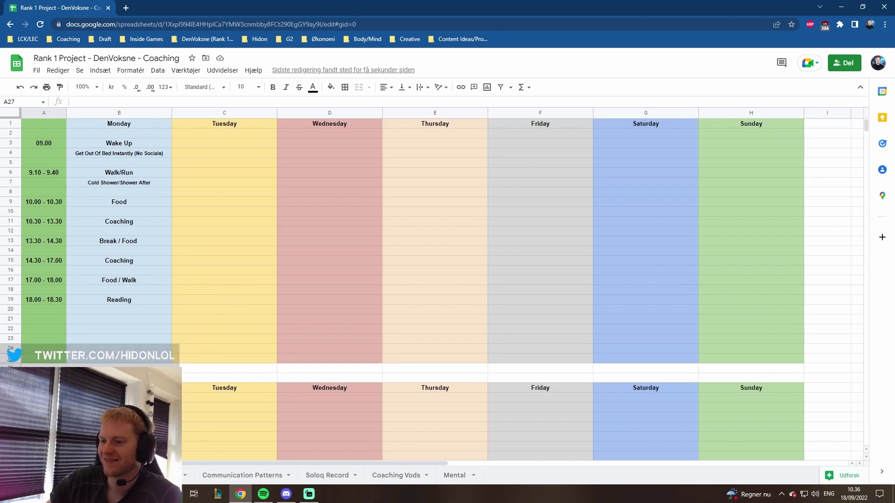
scroll(326, 396, "down", 4)
left_click_drag(45, 388, 750, 425)
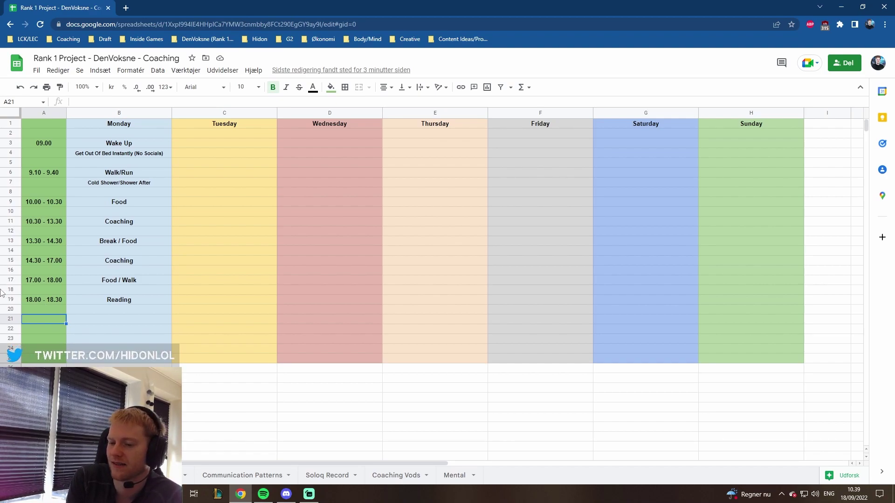
Step: Enter the time slot "18.30 - 22.00" in A21 with "SoloQ" beside it under Monday
type("18.")
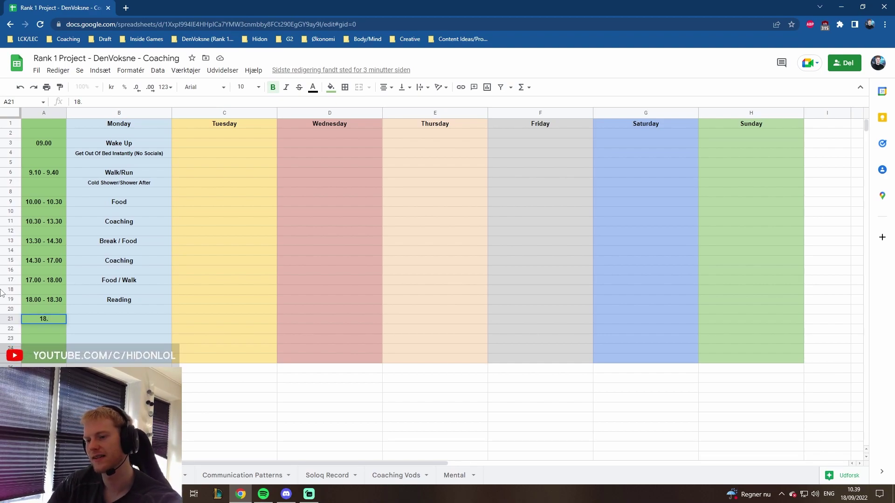
type("30 -")
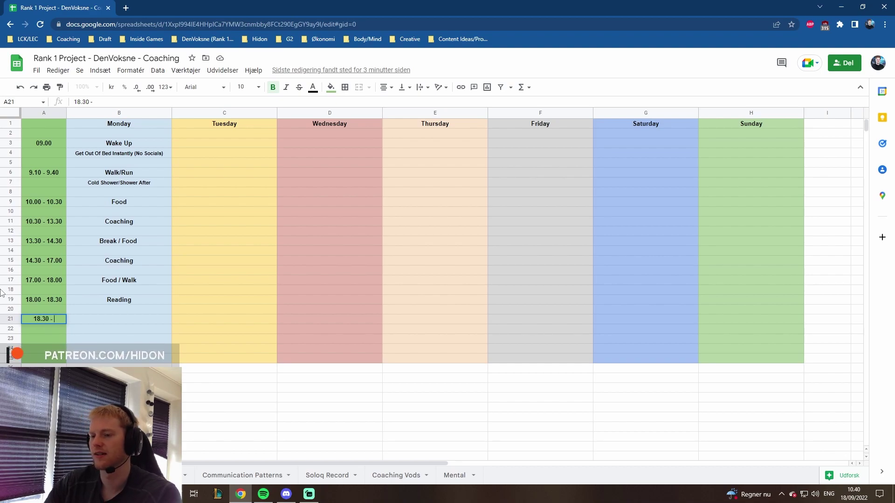
type(" 22.00")
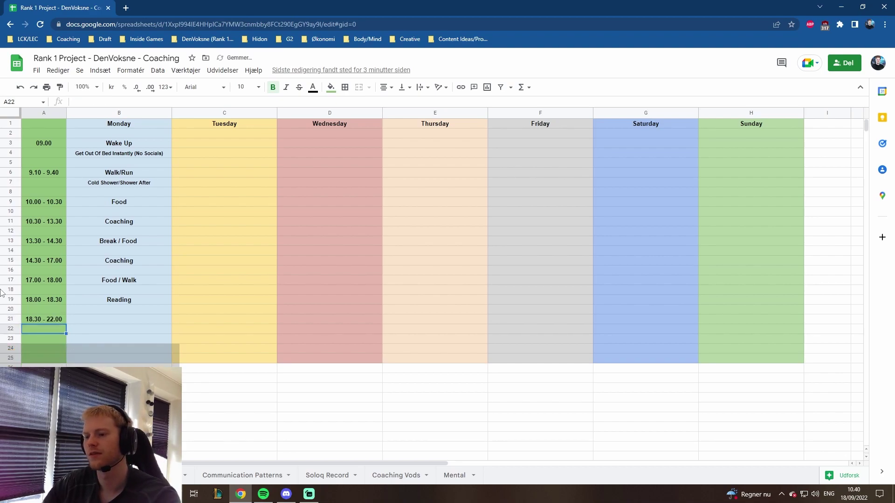
key("Tab")
type("SoloQ")
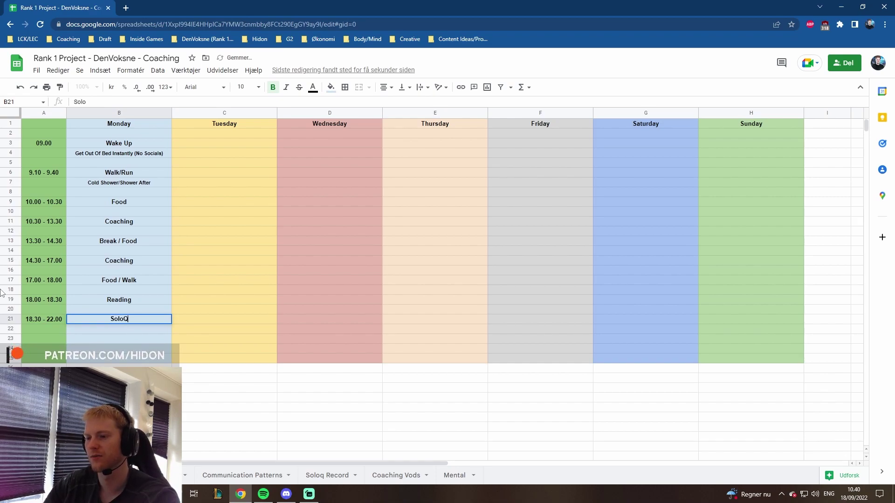
key("Return")
key("Down")
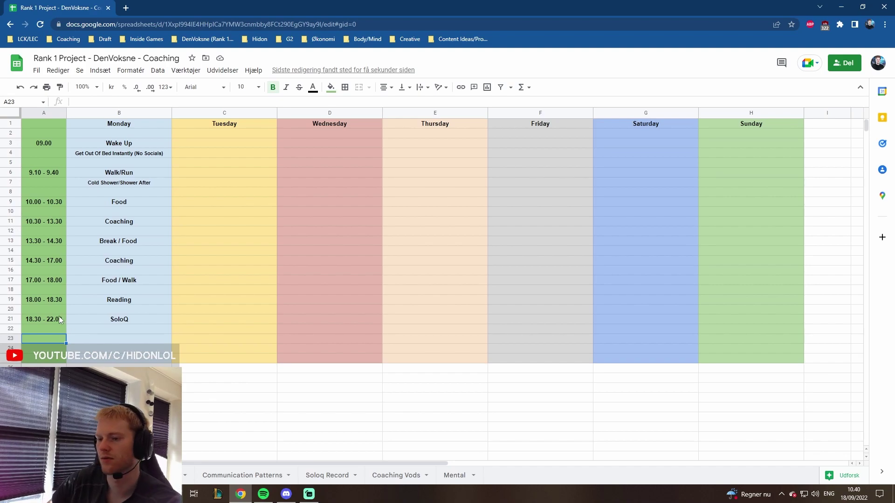
Step: Change the end time of the slot in A21 to 19.30
double_click(47, 319)
left_click_drag(62, 319, 49, 321)
key("BackSpace")
key("BackSpace")
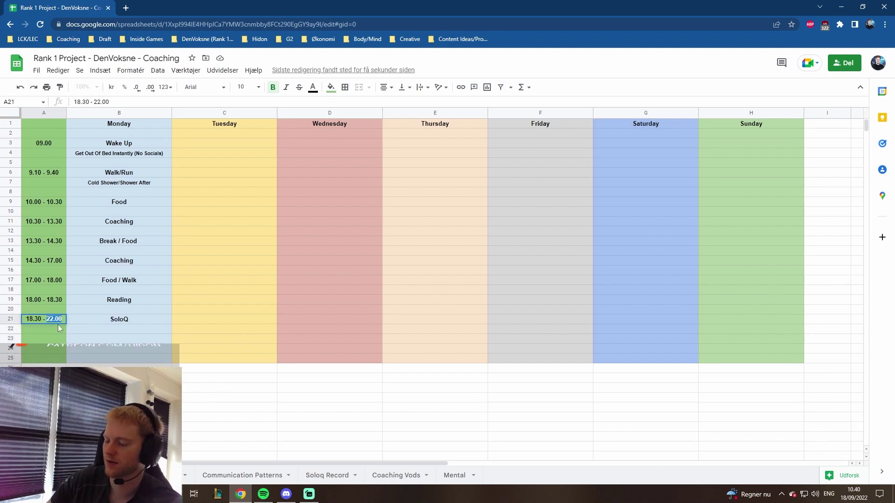
type("19.30")
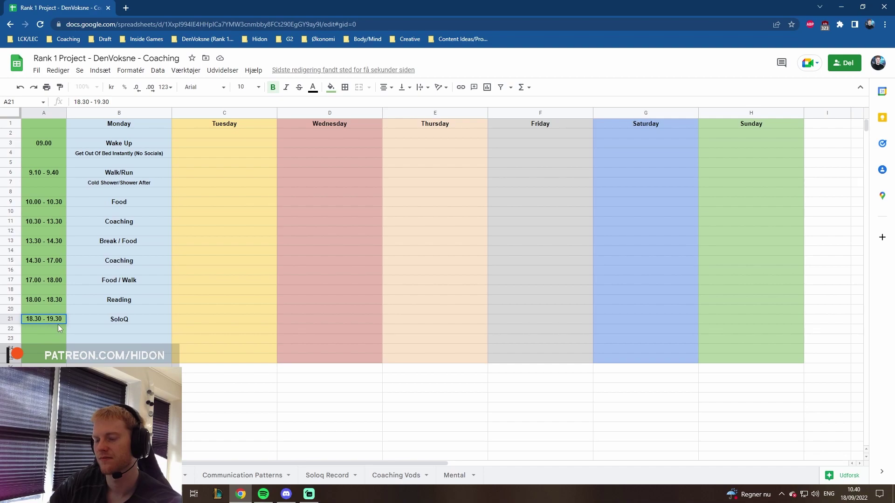
Step: Replace the Monday activity in B21 with "Cleaning" and set the end time in A21 to 19.00
left_click(120, 317)
type("Cleaning")
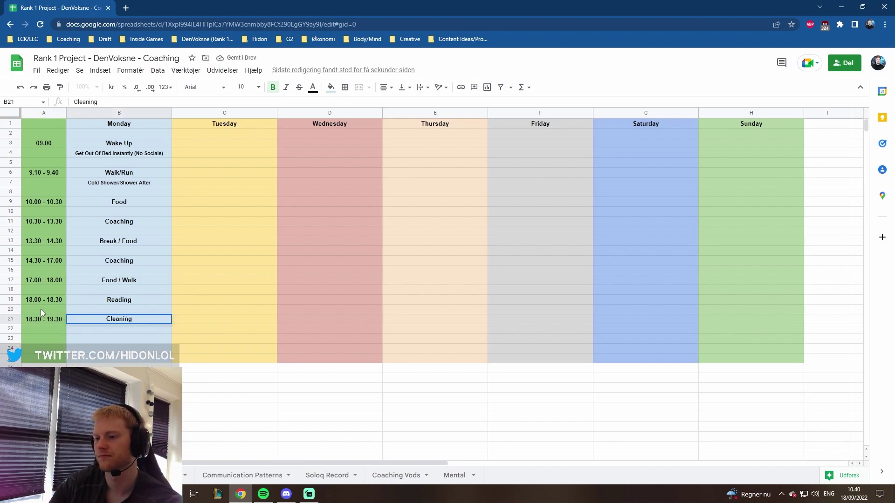
key("Return")
key("Left")
key("Down")
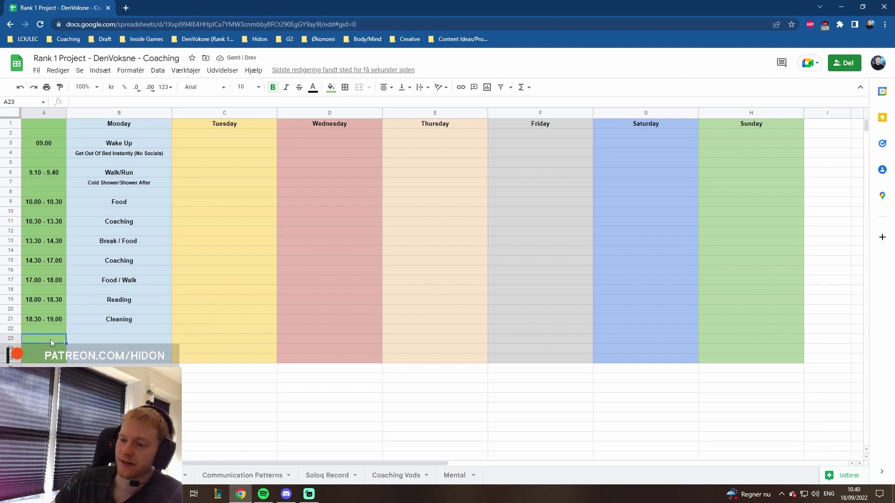
Step: Extend the coloured timetable columns A to H from row 25 down to row 28
left_click(40, 355)
left_click_drag(117, 366, 737, 399)
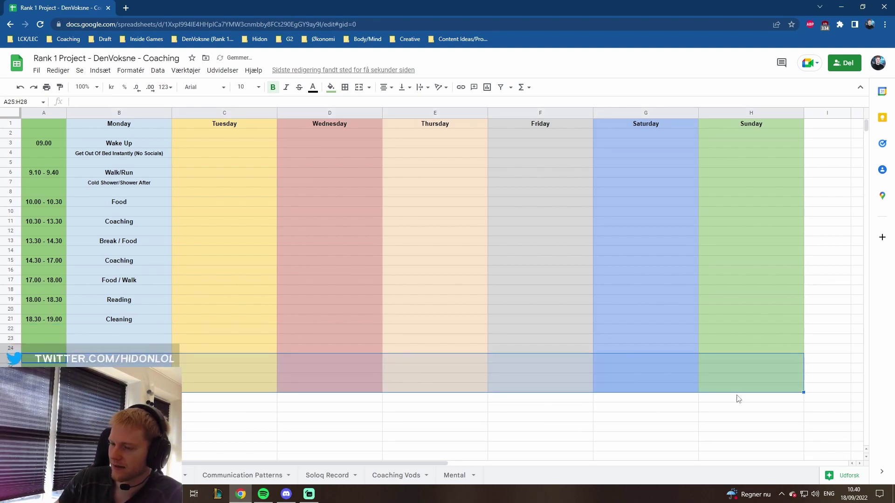
left_click(44, 337)
left_click_drag(42, 245, 152, 250)
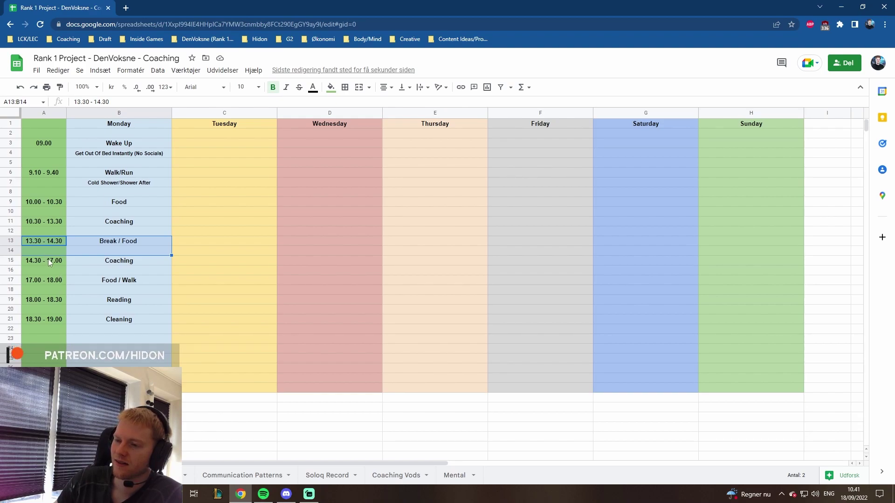
left_click_drag(47, 258, 91, 273)
left_click(46, 337)
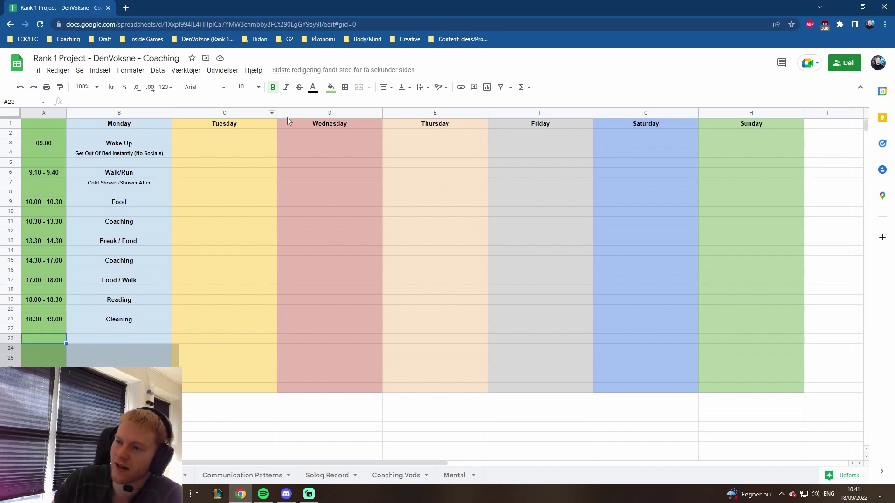
left_click_drag(35, 120, 125, 321)
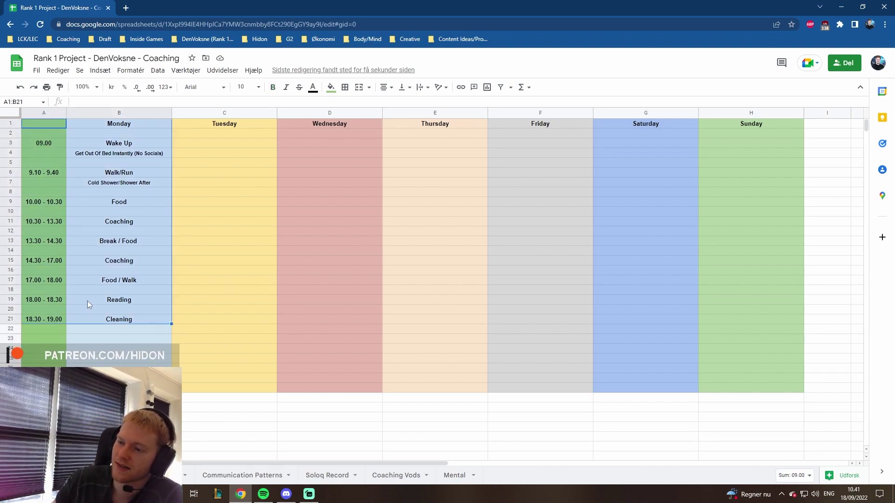
Step: Enter the time slot "19.00 - 24.00" in A23 with "Free Time" beside it under Monday
left_click(45, 337)
type("19")
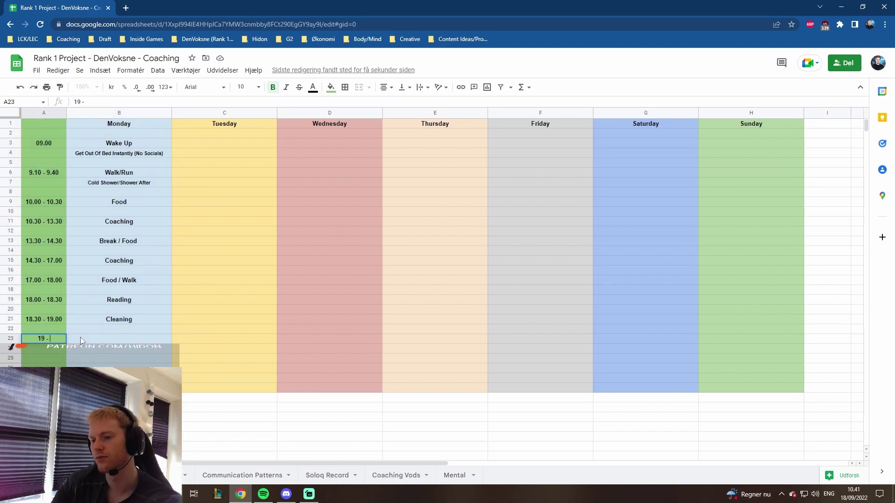
type(" - 240")
key("BackSpace")
type(".00")
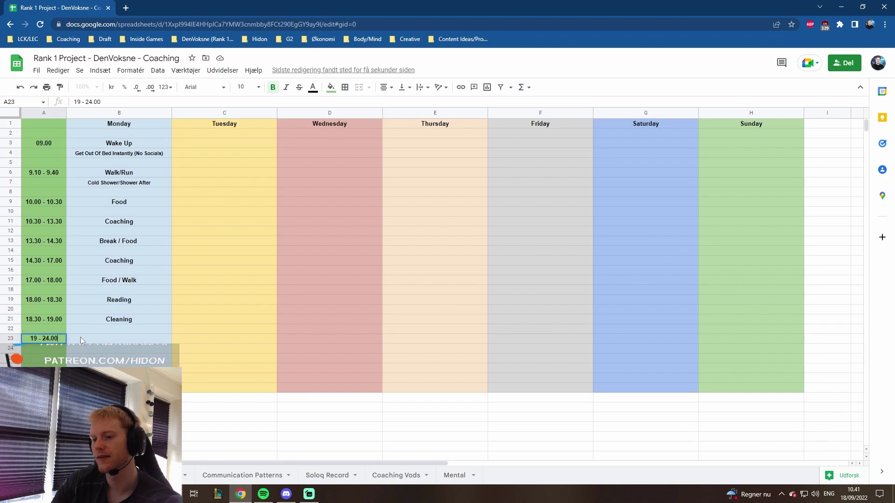
key("Tab")
type("Free T")
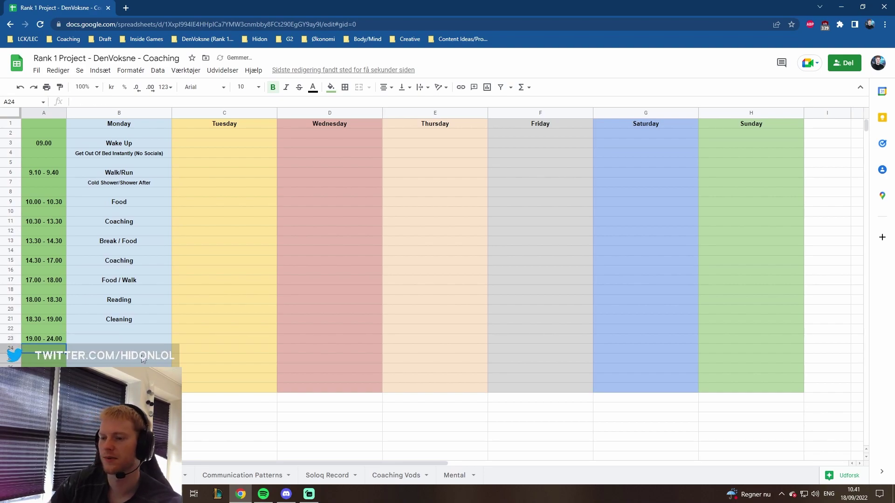
type("ime")
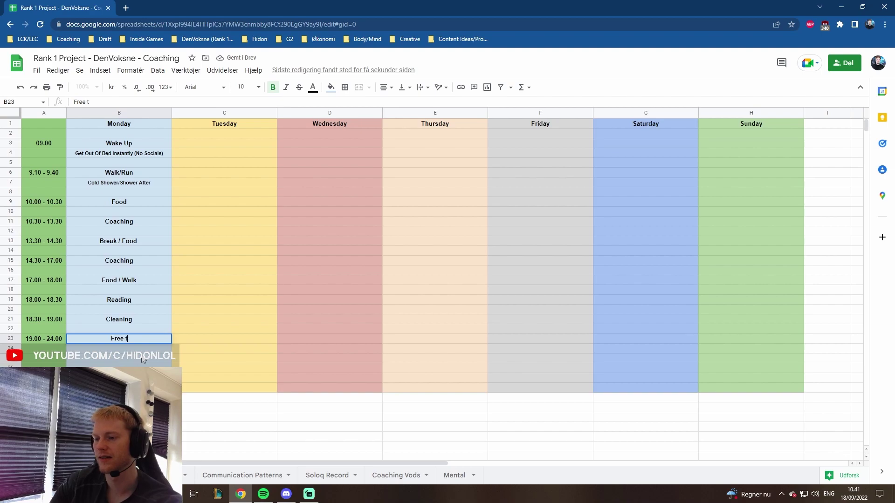
key("Return")
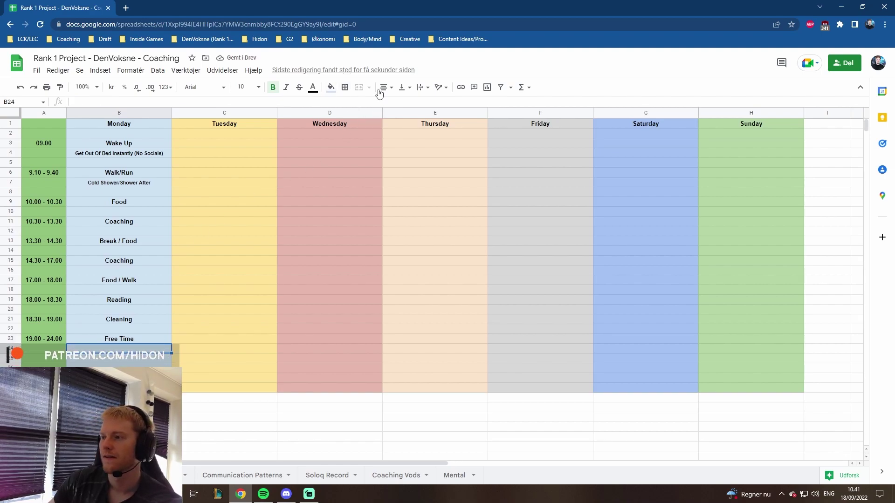
Step: Add the note "Streaming/Chill With Friends/Entertainment" in B24 at font size 8, and widen columns B to H slightly
left_click(250, 85)
left_click(242, 133)
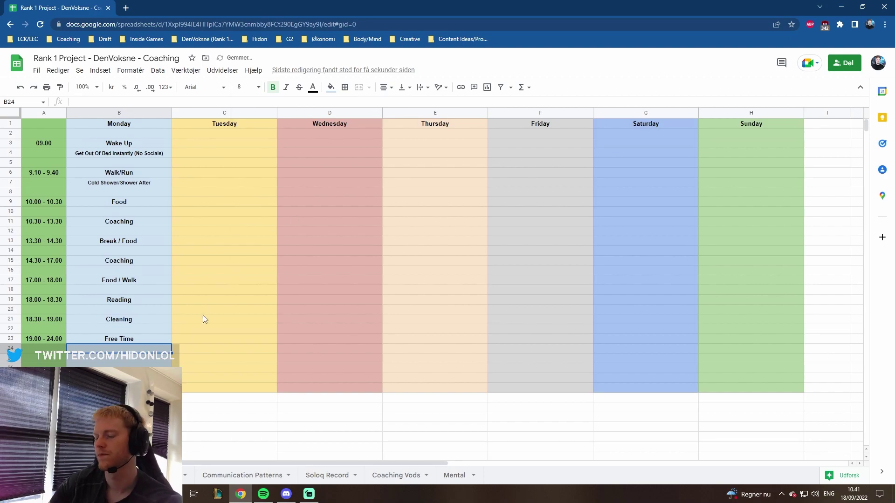
type("F")
key("BackSpace")
type("Streaming/Chill/")
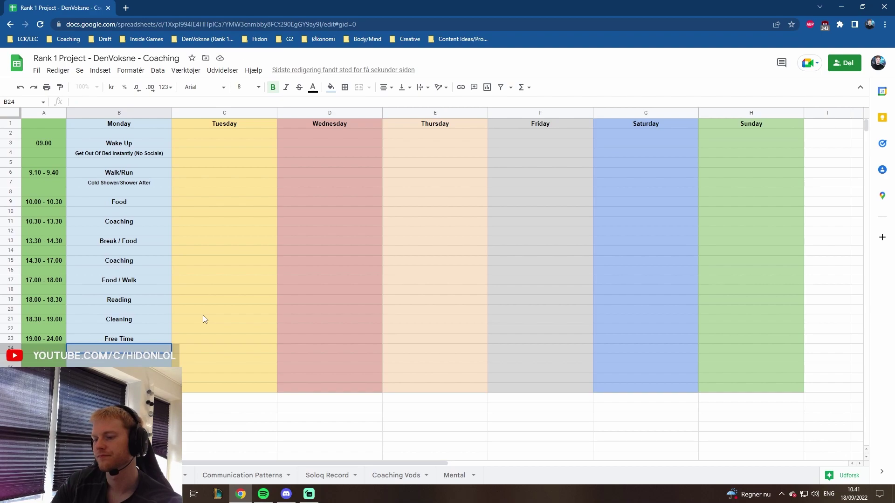
key("BackSpace")
type("With Fr")
type("iends/Entertainme")
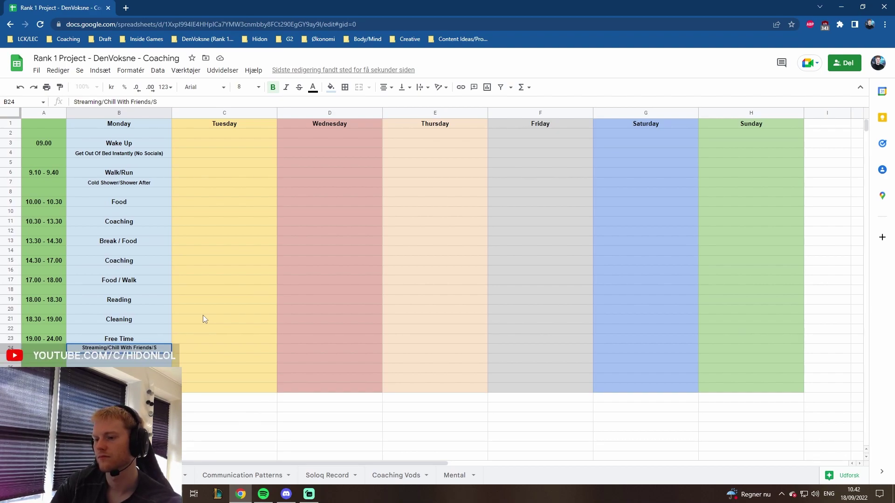
type("nt")
key("Return")
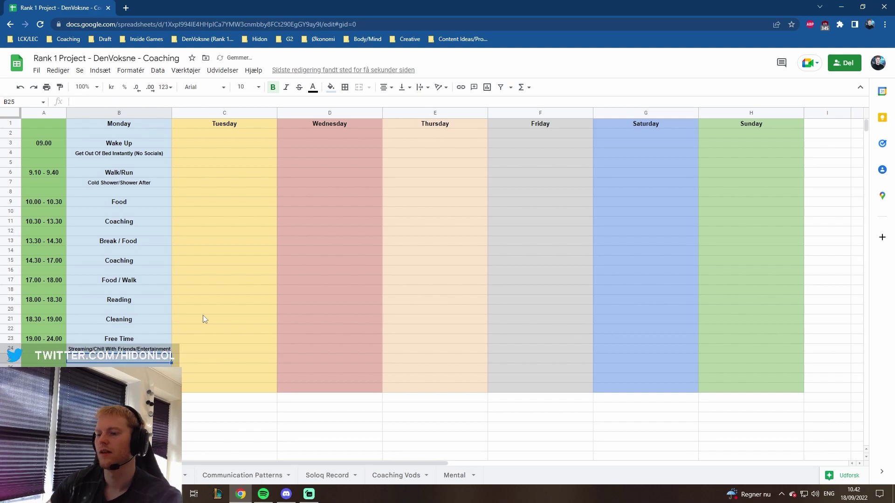
left_click_drag(168, 113, 840, 116)
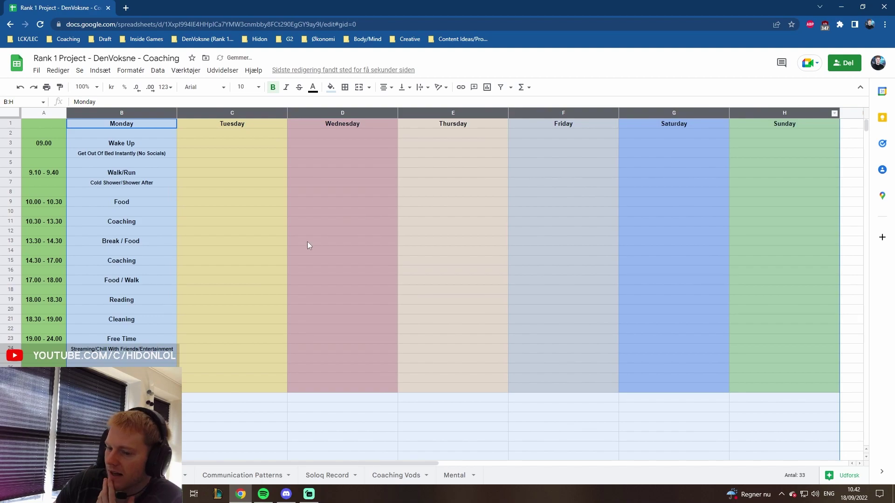
Step: Enter the time slot "24.00 - 01.00" in A26 with "Off The Devices / CoolDown" beside it under Monday
left_click(44, 367)
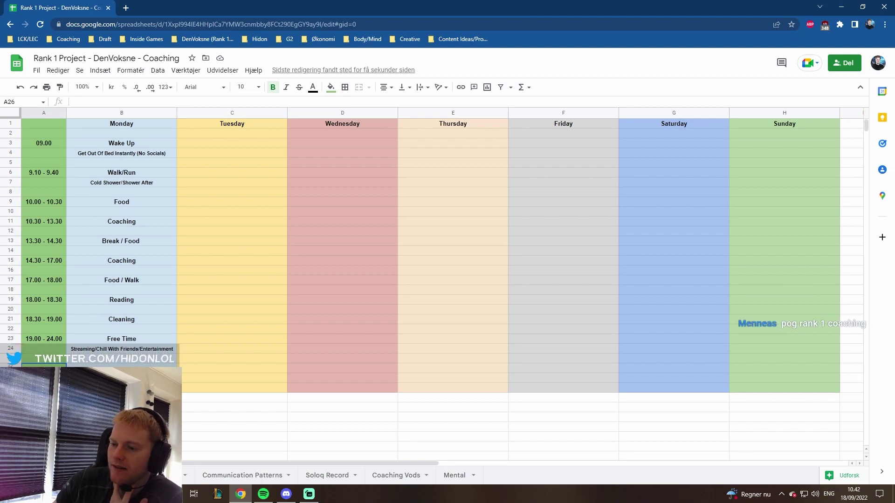
type("24.00 - 01.00")
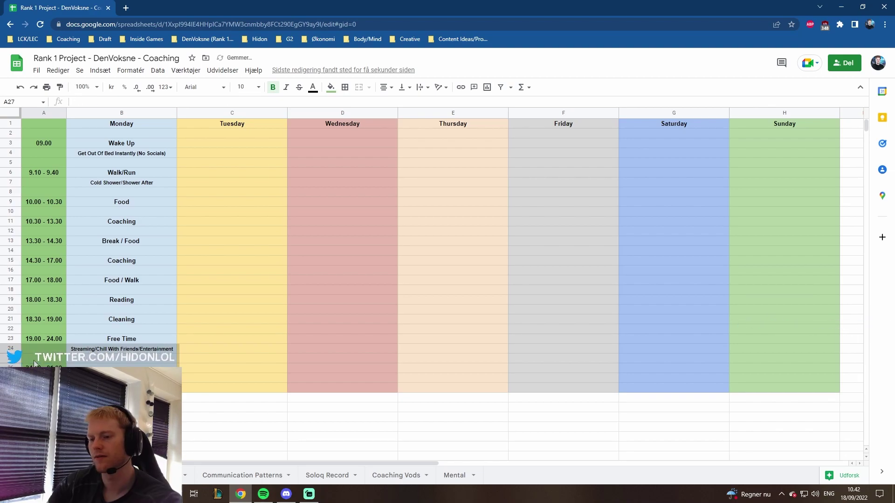
key("Tab")
type("Off The Devices / C")
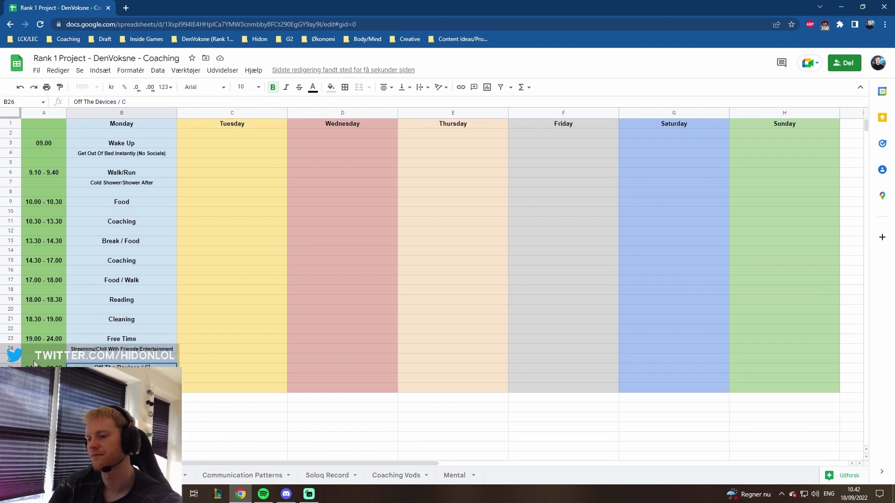
type("oolDown")
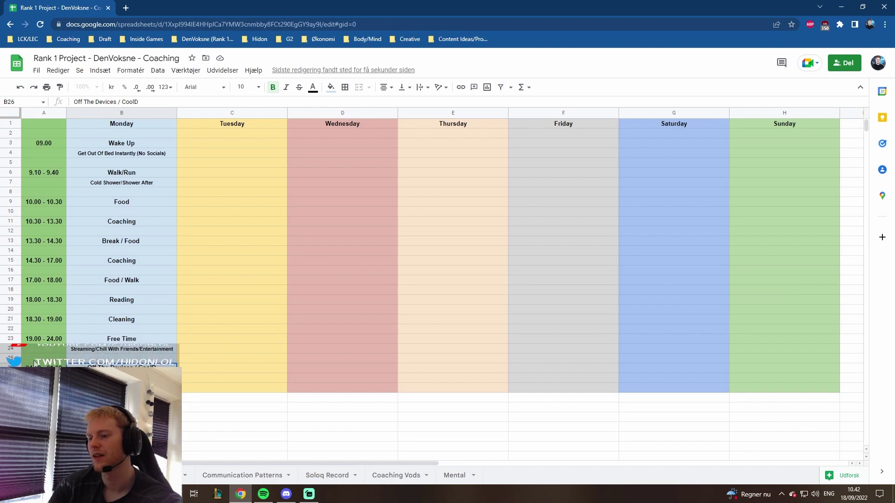
key("Return")
Step: Try copying "Cleaning" from B21 into C19 and over "Reading" in B19
left_click(120, 300)
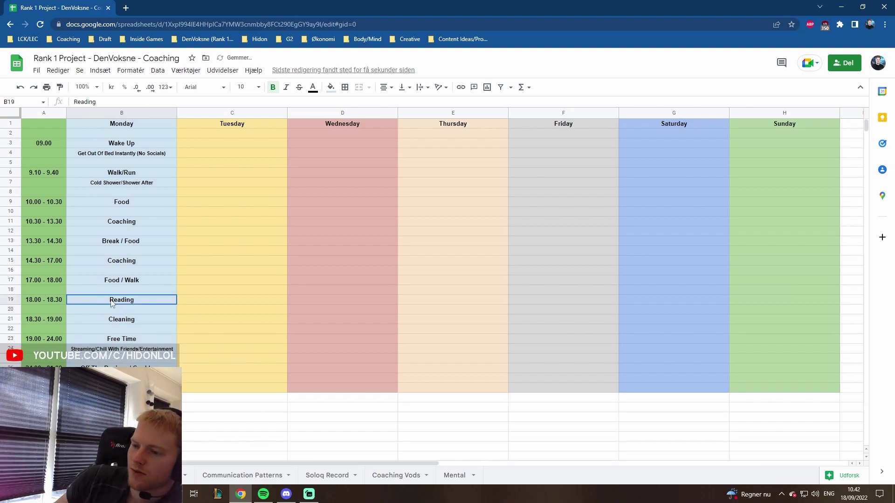
left_click(124, 321)
key("ctrl+c")
left_click(204, 299)
key("ctrl+v")
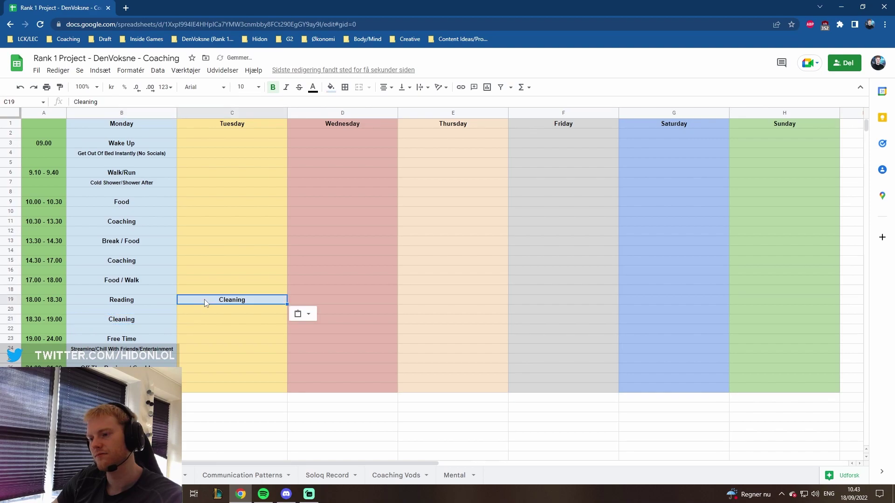
left_click(143, 300)
key("ctrl+v")
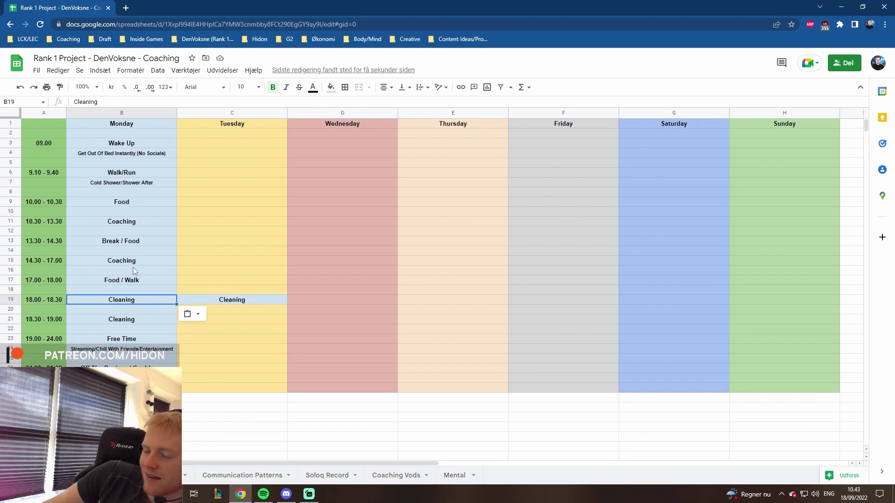
key("ctrl+z")
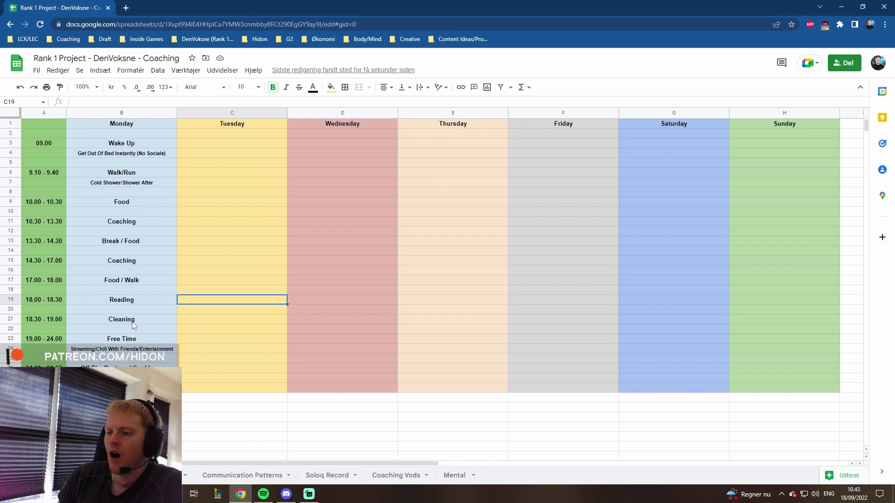
Step: Change the time slot beside "Reading" in A19 to "18.00 - 19.00"
left_click(52, 301)
type("18.00 - 19.00")
key("Return")
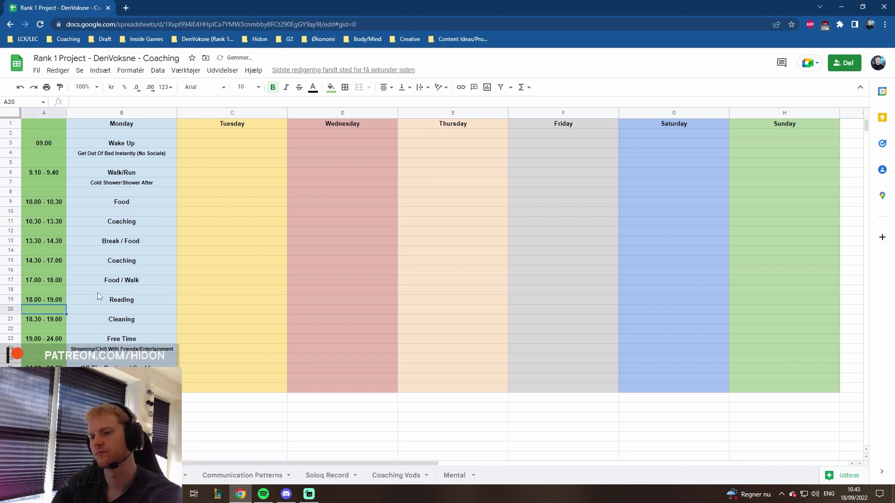
Step: Move the Free Time and Off The Devices entries with their time slots up two rows, replacing the Cleaning slot in row 21
key("Down")
key("Down")
key("Down")
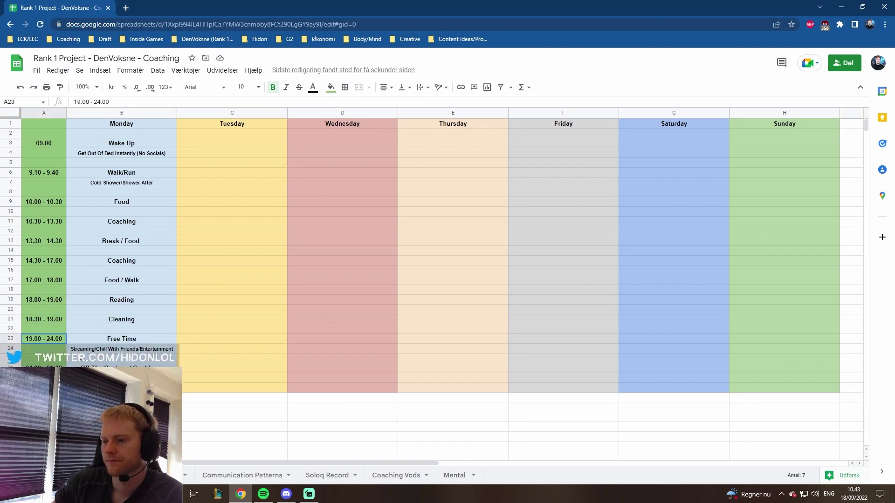
left_click(121, 368, "shift")
left_click_drag(102, 334, 102, 322)
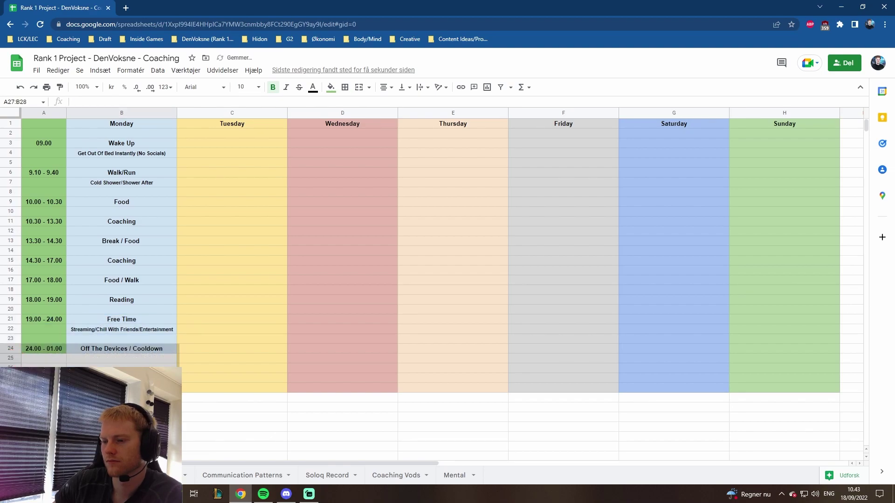
left_click(108, 343)
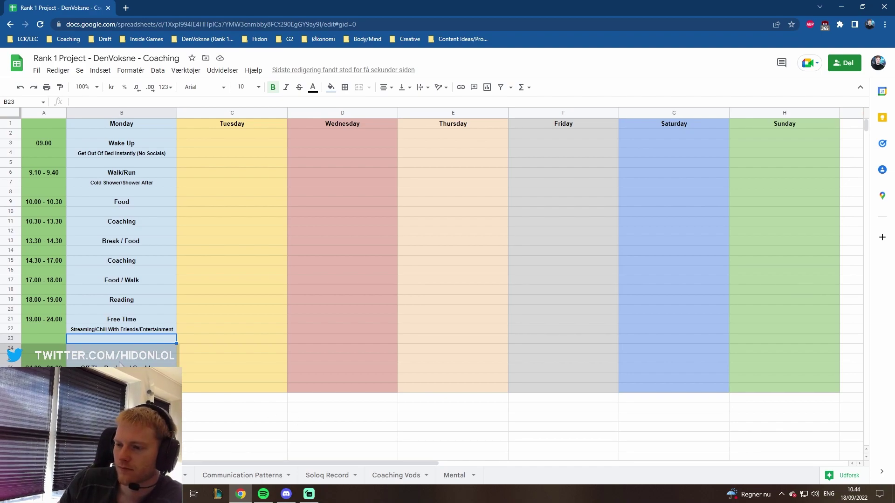
left_click(49, 349)
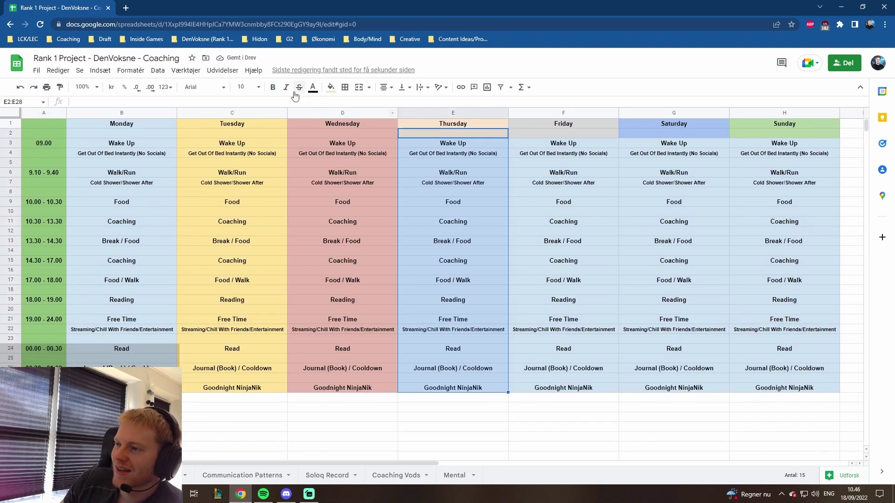
Step: Fill the Thursday column (E2:E28) with light orange and the Friday column (F2:F28) with light grey
left_click(331, 87)
left_click(358, 186)
left_click_drag(540, 133, 522, 389)
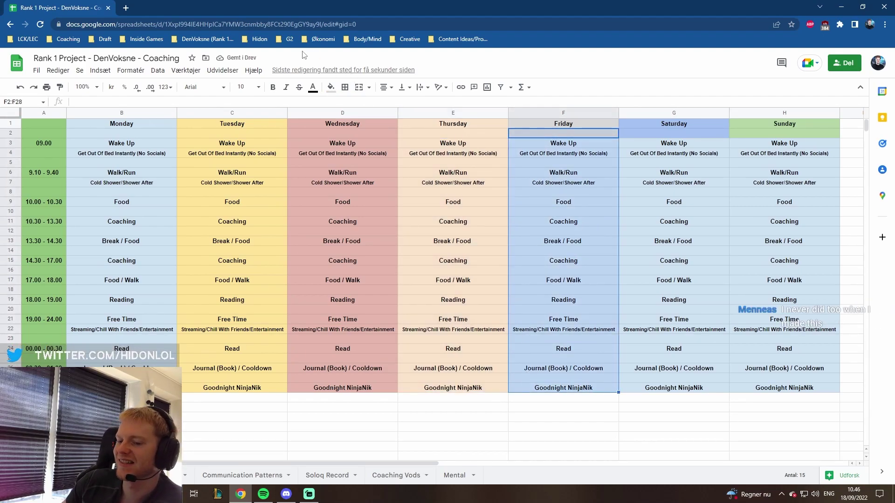
left_click(330, 87)
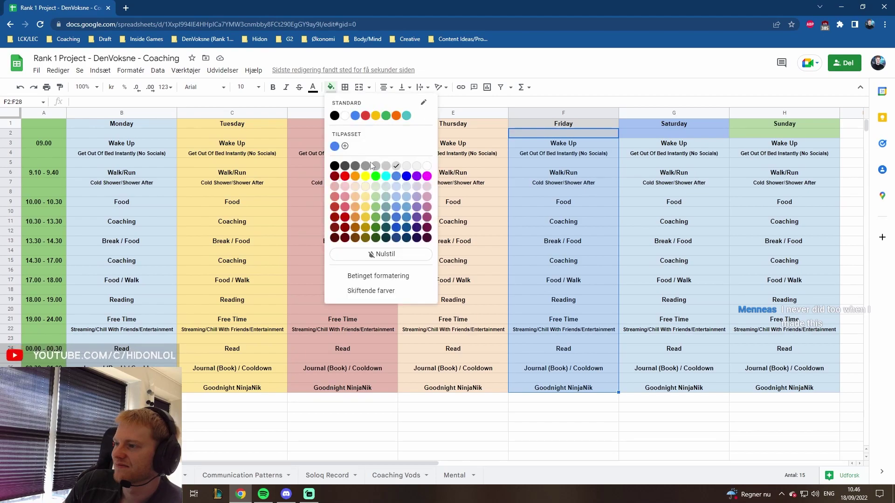
left_click(396, 174)
Step: Fill the Saturday column (G2:G28) with light blue and the Sunday column (H2:H28) with light green
left_click_drag(650, 133, 651, 389)
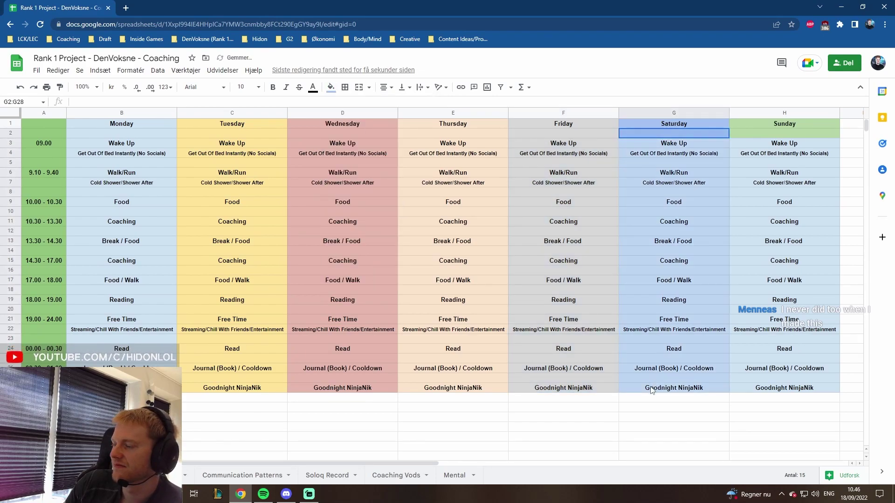
left_click(330, 87)
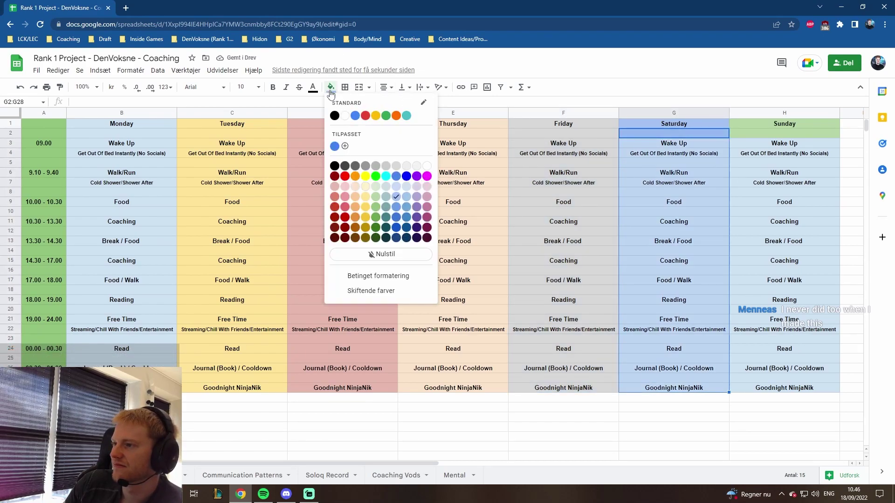
left_click(396, 206)
left_click_drag(746, 132, 768, 400)
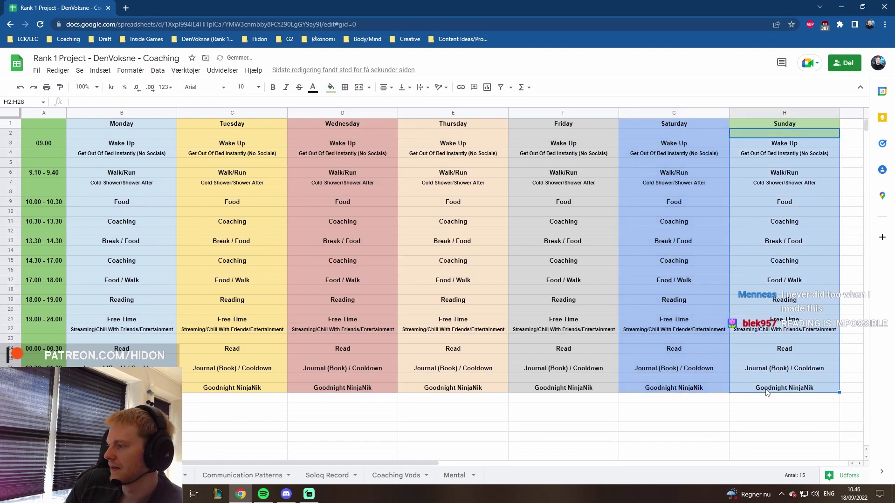
left_click(330, 87)
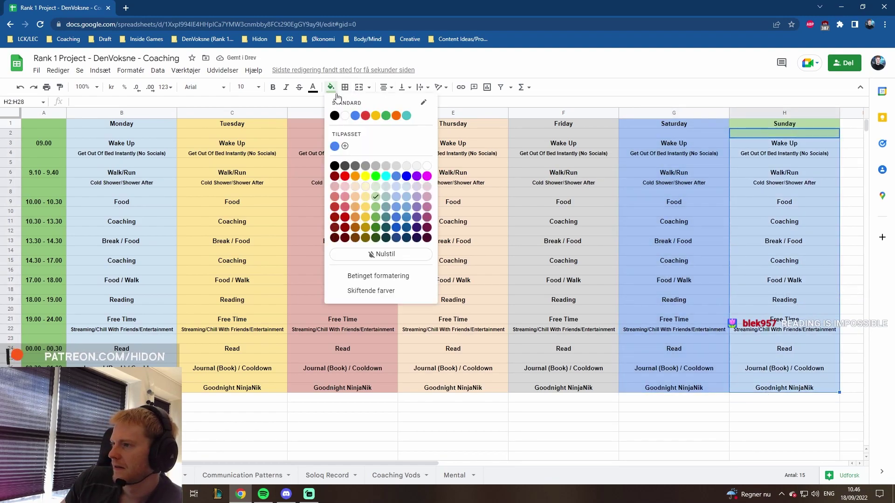
left_click(376, 191)
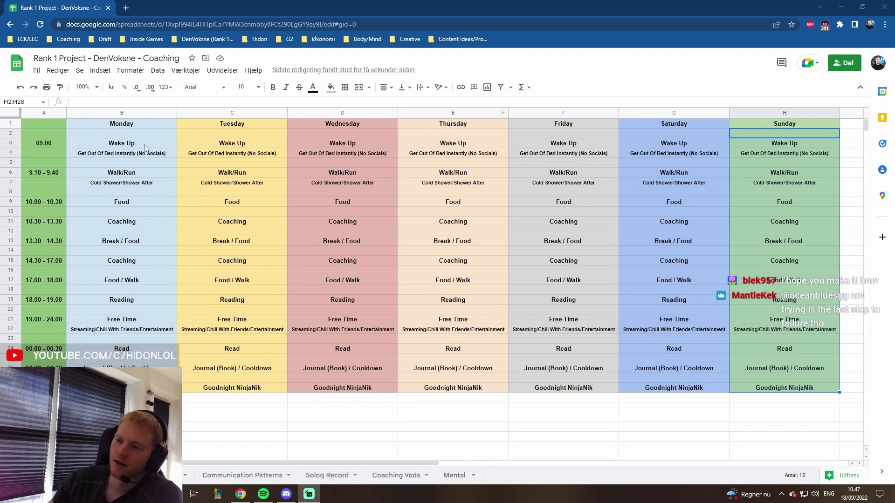
left_click_drag(62, 121, 154, 319)
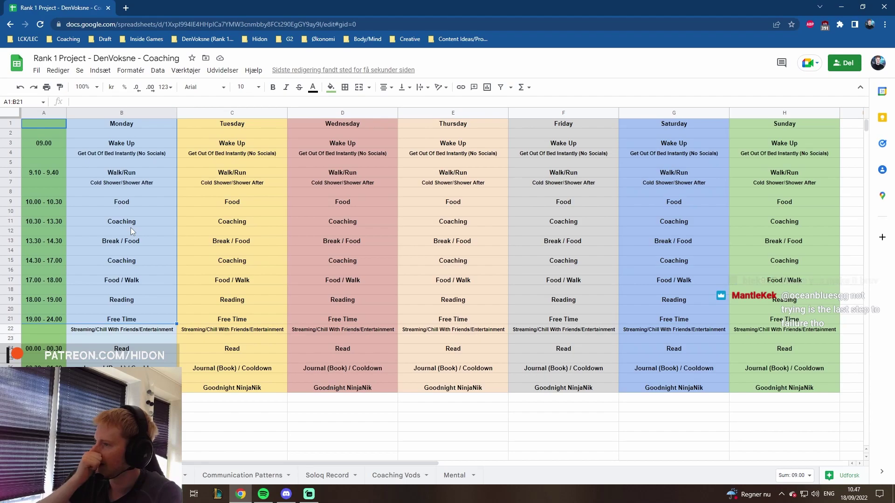
left_click_drag(130, 227, 153, 298)
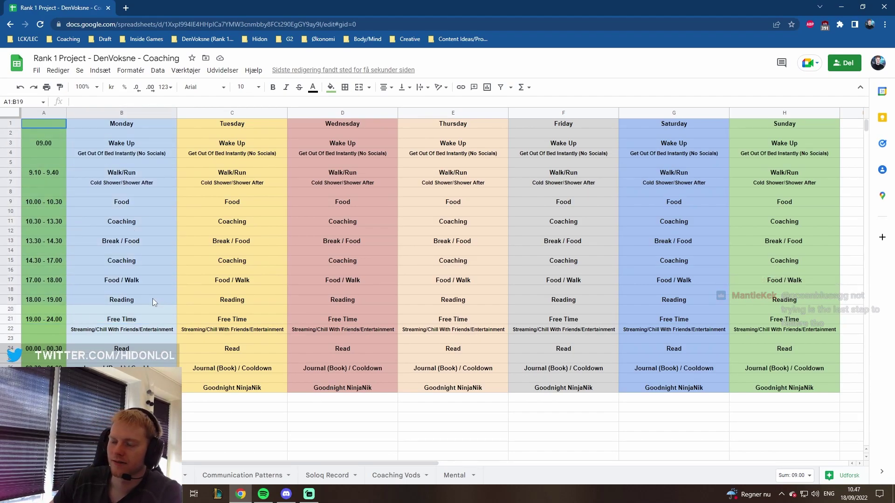
left_click(155, 318)
left_click(151, 308)
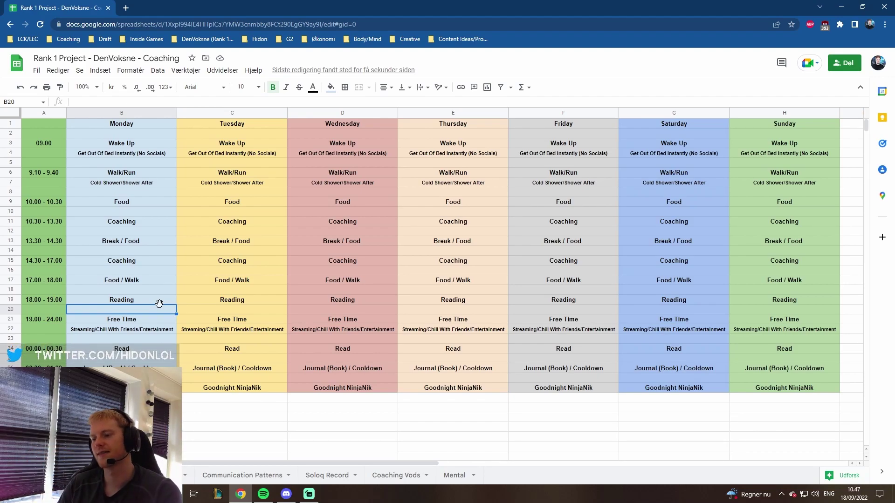
left_click(330, 476)
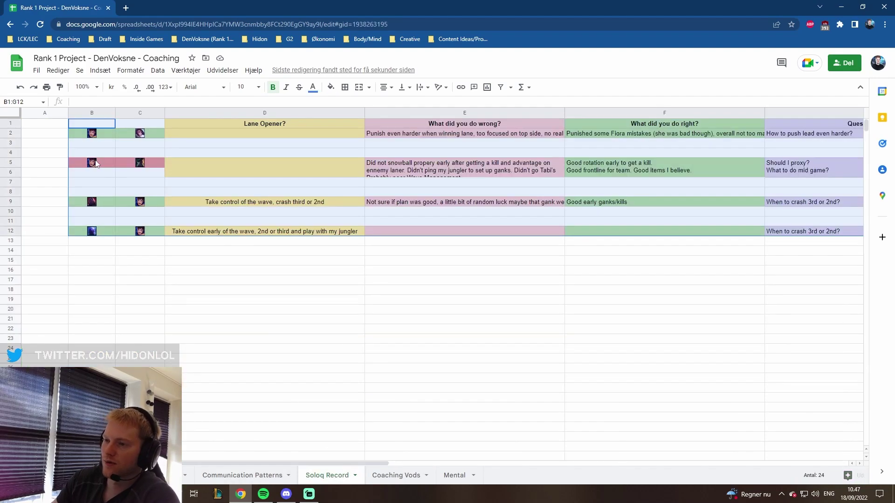
left_click_drag(233, 417, 233, 426)
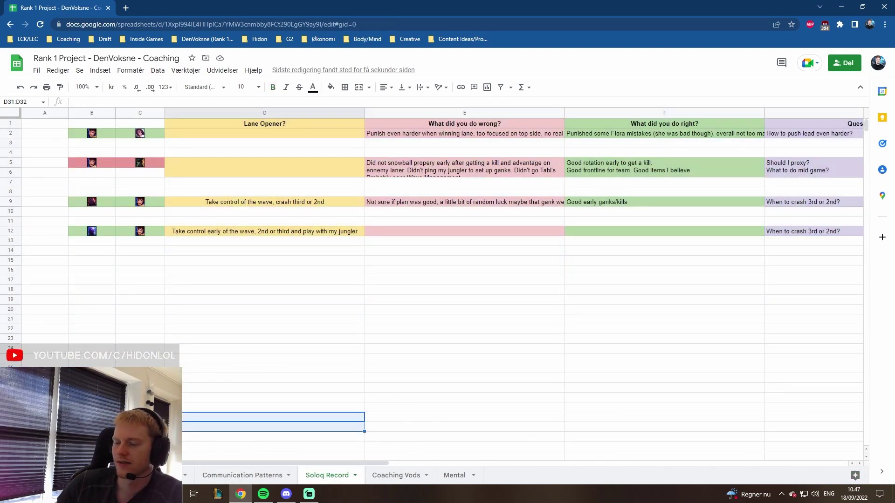
left_click(153, 475)
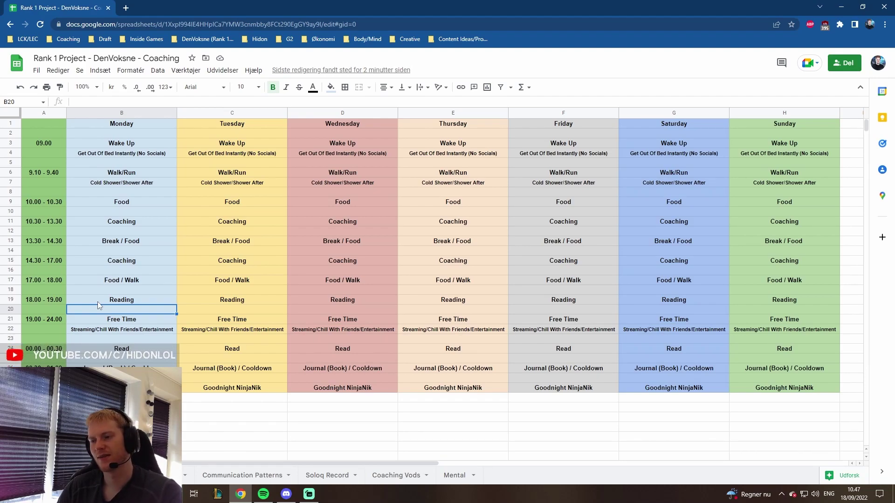
Step: Try removing the fill colours and deleting the contents of the lower timetable in A36:H60
scroll(118, 256, "down", 10)
scroll(117, 256, "up", 5)
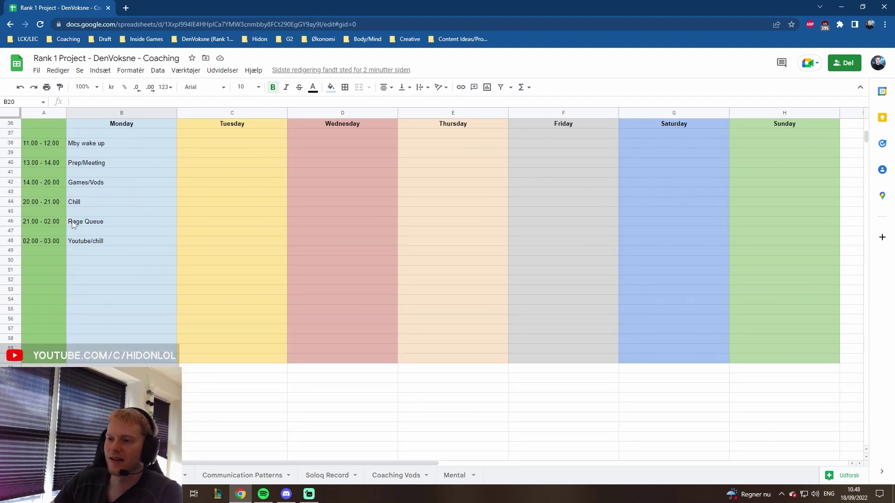
left_click_drag(38, 239, 392, 429)
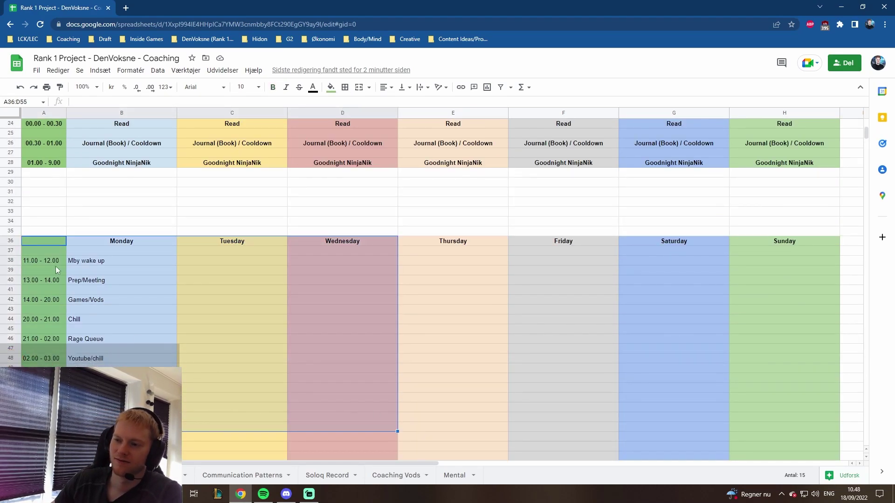
left_click_drag(55, 242, 770, 160)
scroll(345, 222, "up", 13)
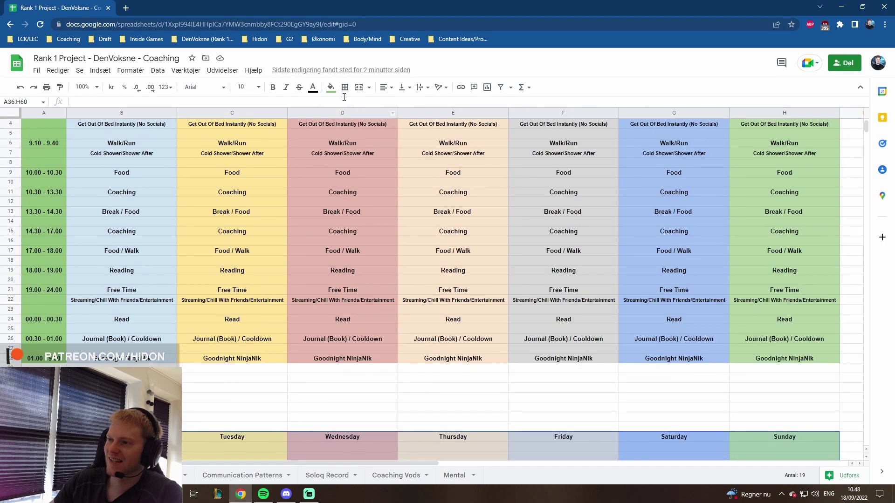
left_click(330, 88)
left_click(347, 119)
scroll(171, 256, "down", 4)
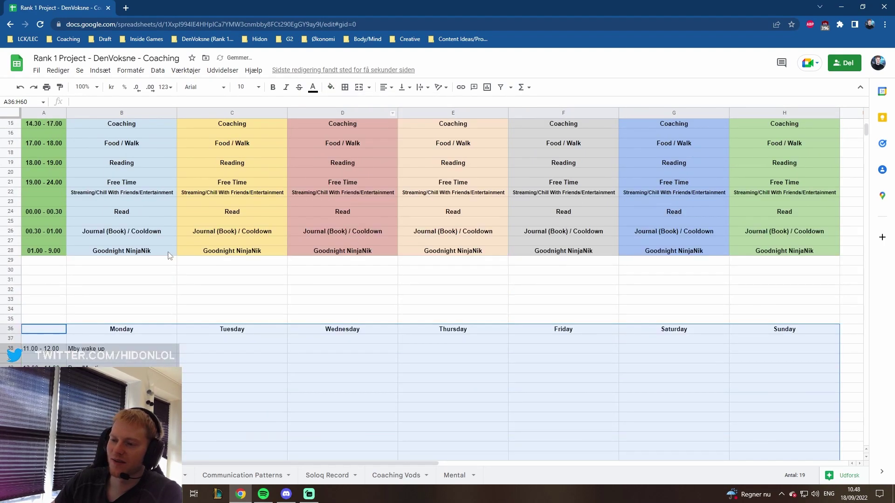
key("Delete")
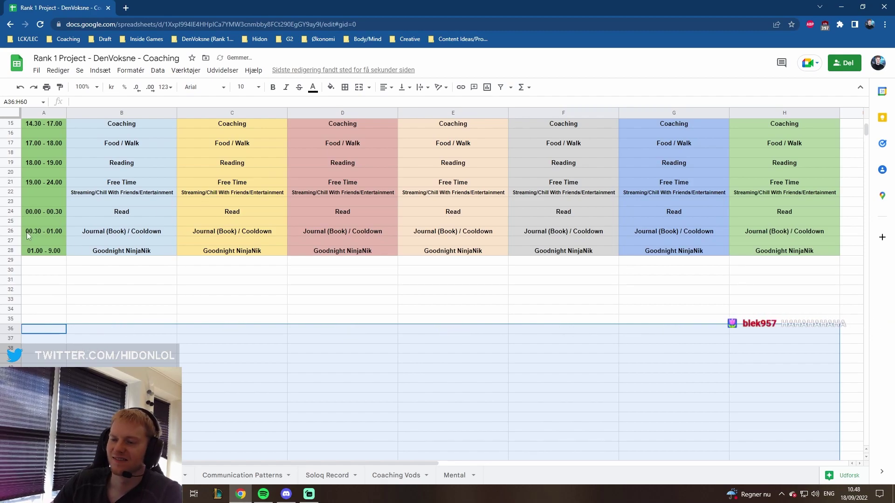
Step: Undo the content deletion and the fill change in the lower timetable
left_click(21, 88)
left_click(20, 87)
left_click(88, 300)
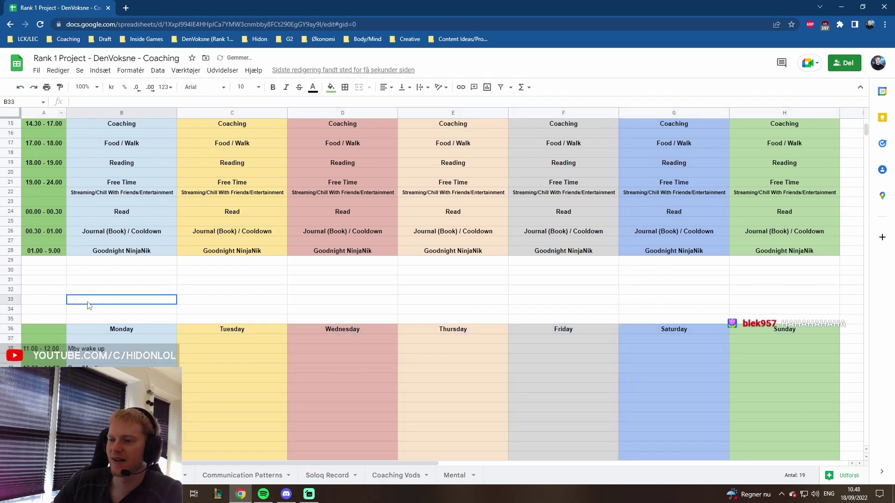
Step: Merge A34:H35 above the lower timetable and enter the title "Degen Schedule"
left_click_drag(51, 319, 783, 317)
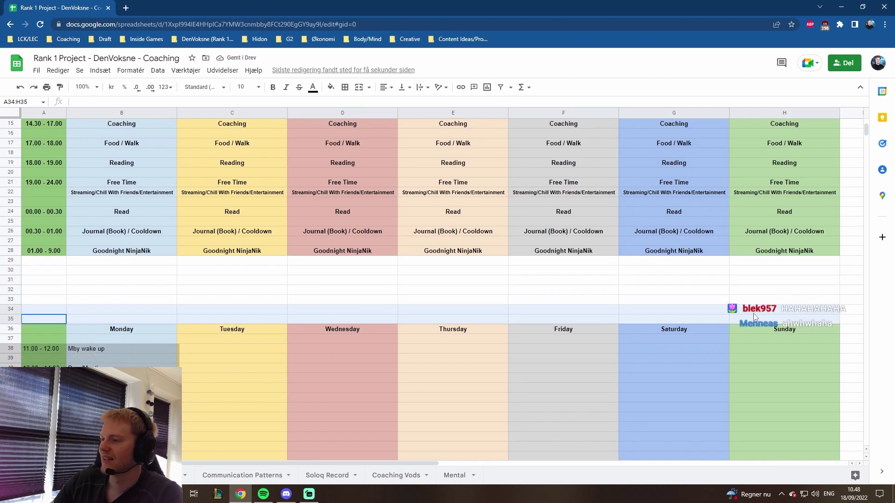
left_click(360, 89)
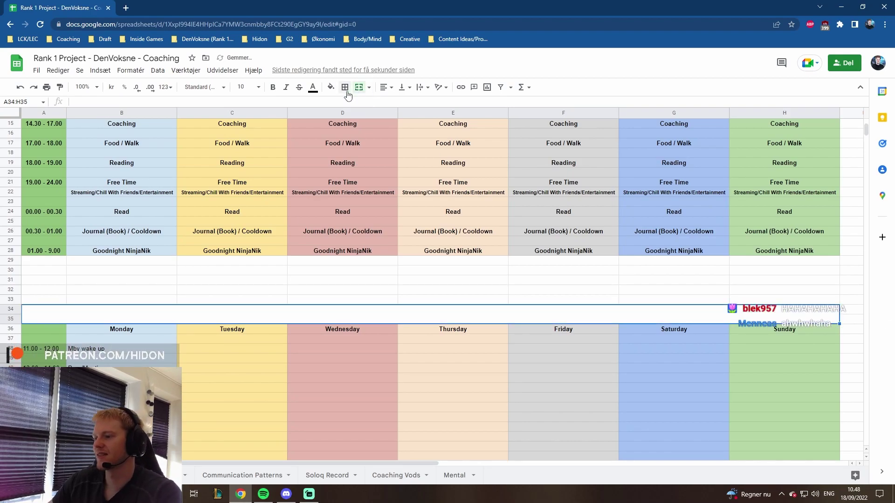
type("Degen")
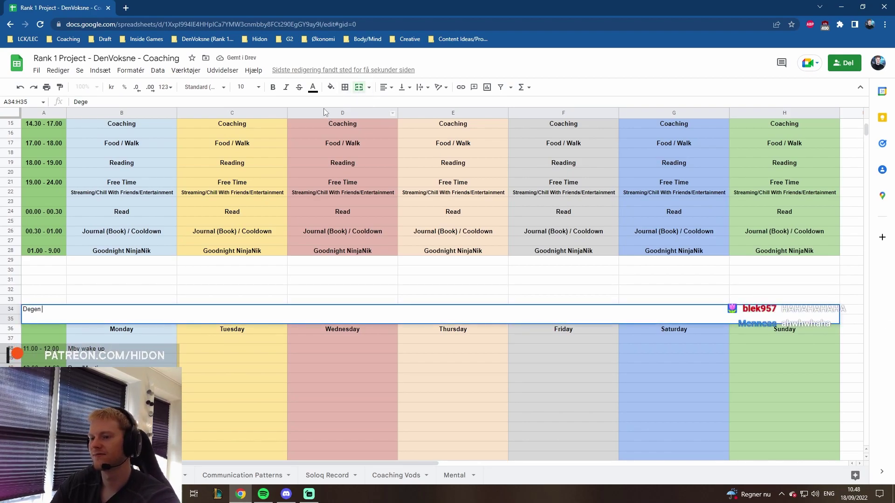
type(" Schedule")
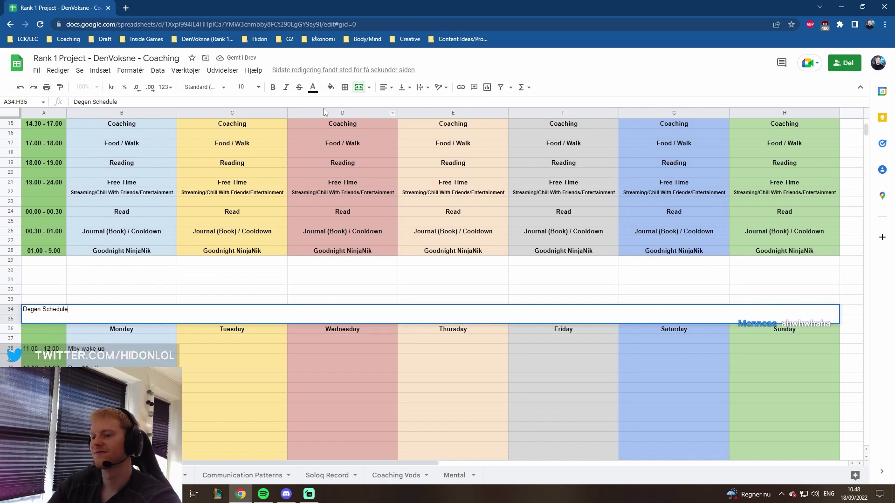
left_click(252, 301)
left_click(250, 319)
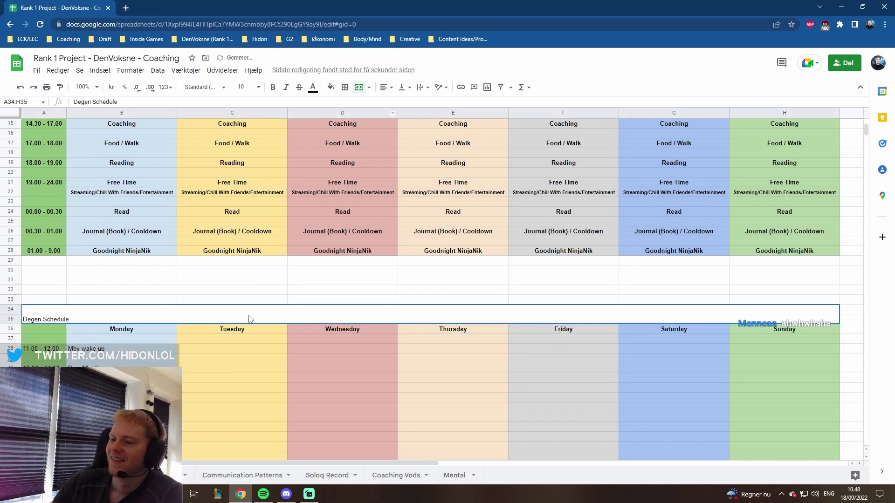
Step: Format the "Degen Schedule" title at font size 30, bold and centred
left_click(259, 88)
type("30")
key("Return")
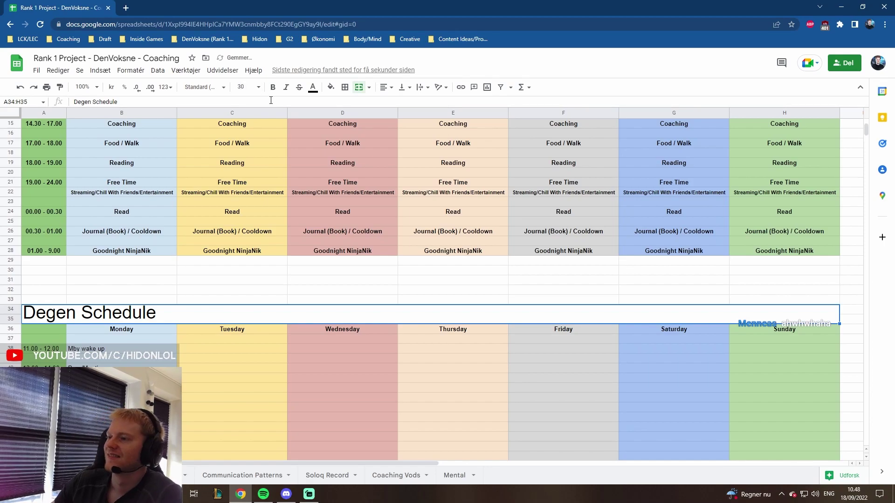
left_click(273, 87)
left_click(386, 87)
left_click(396, 103)
scroll(207, 298, "down", 1)
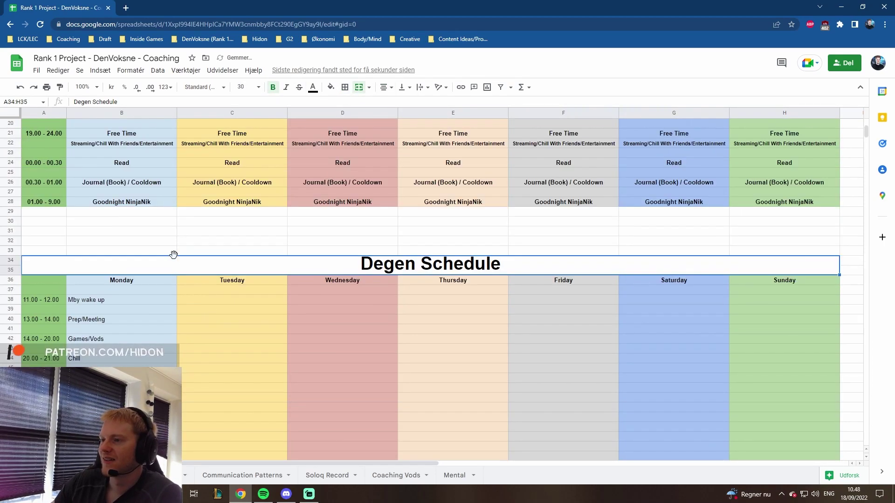
Step: Add the title "GigaChad Schedule" in a merged A1:H2 block above the upper timetable
scroll(174, 254, "up", 5)
key("ctrl+Home")
scroll(395, 263, "down", 2)
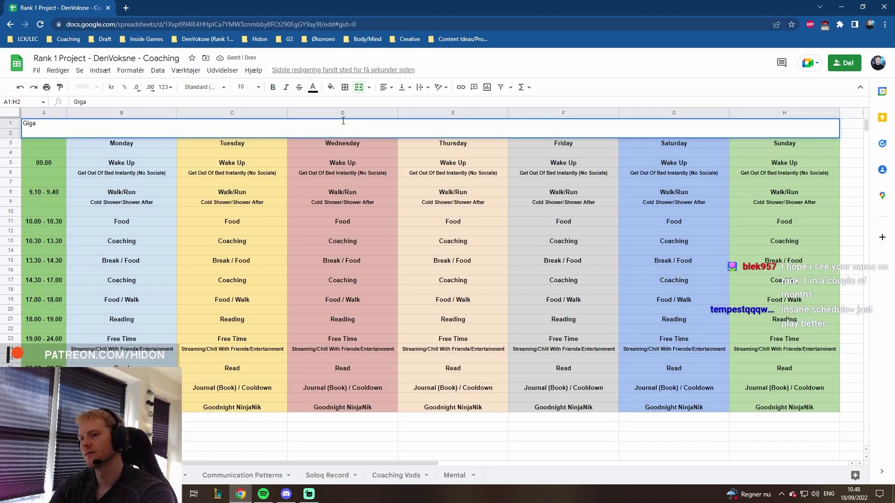
type("Chad Sc")
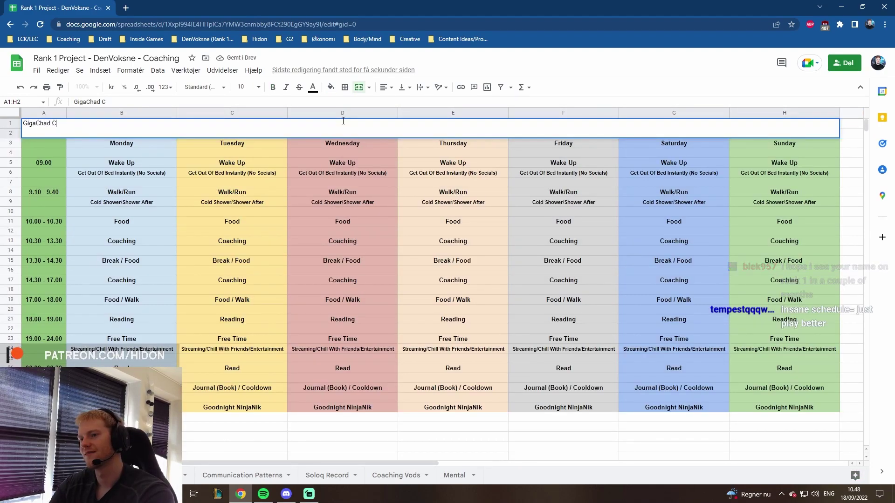
type("hedule")
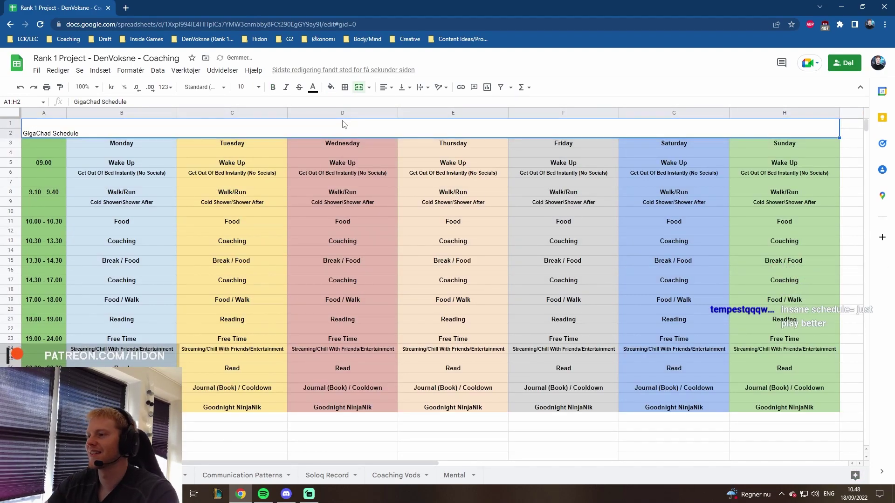
Step: Set the font size of the "GigaChad Schedule" title to 30
left_click(244, 87)
type("30")
key("Return")
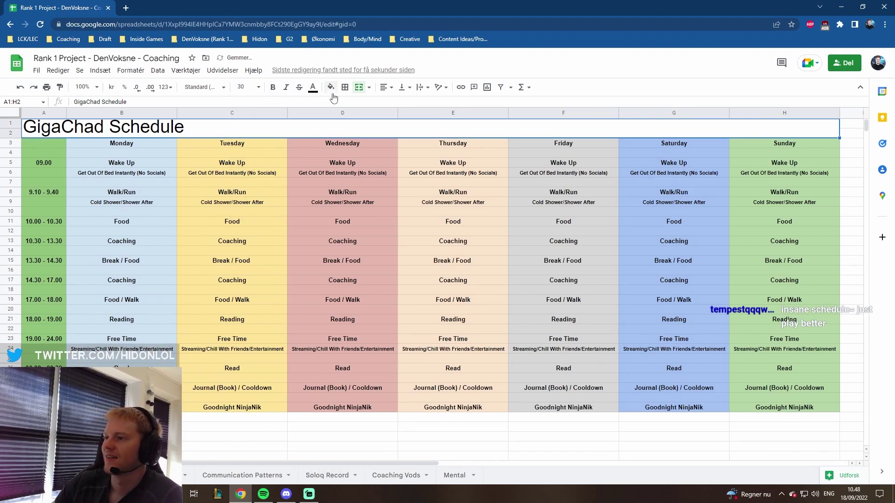
Step: Make the "GigaChad Schedule" title bold and centred across its merged block
left_click(273, 88)
left_click(384, 87)
left_click(397, 106)
scroll(272, 278, "down", 6)
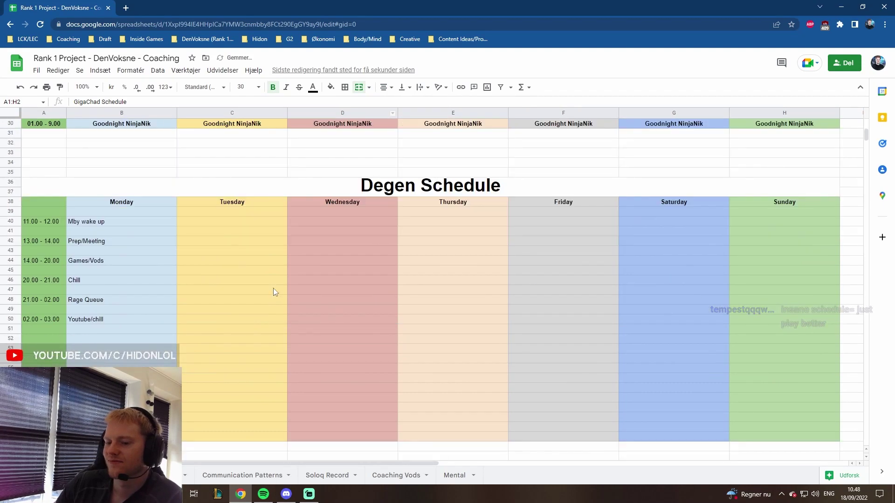
scroll(273, 288, "up", 1)
left_click(233, 206)
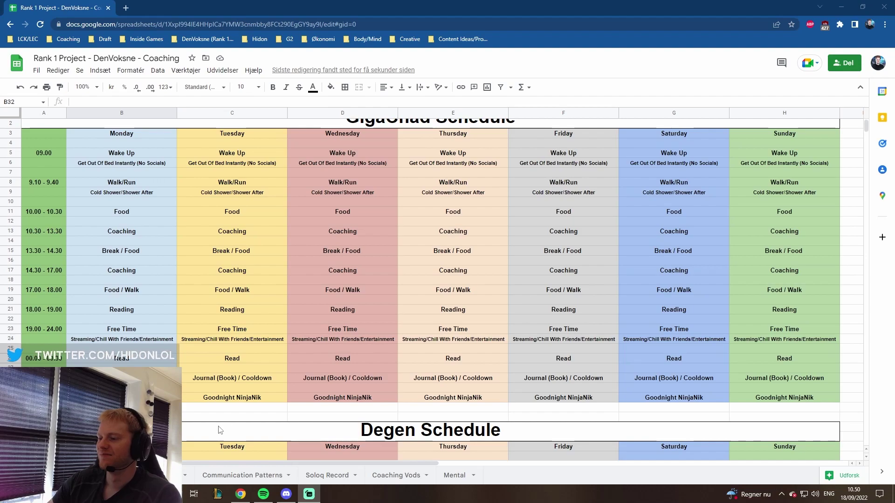
scroll(234, 376, "up", 1)
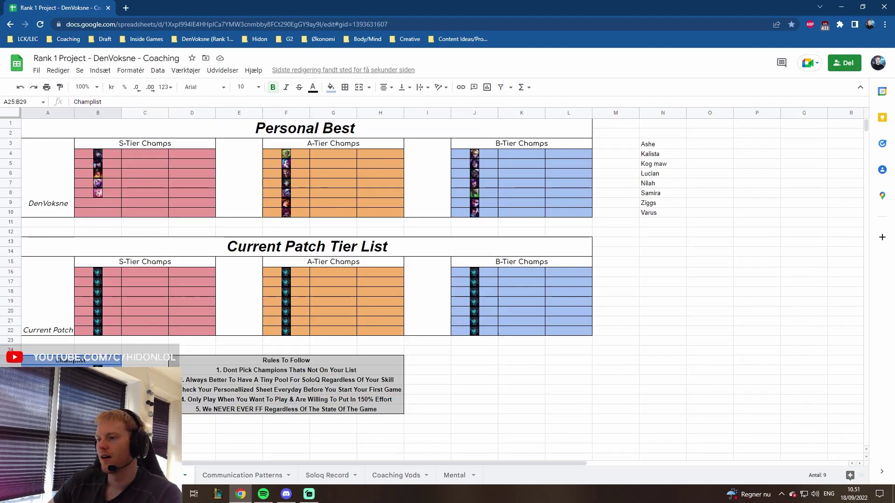
Step: On the champion tier list sheet, replace the champions in the Current Patch S-Tier image formulas in B16 and B17, using Sivir for B17
left_click(177, 475)
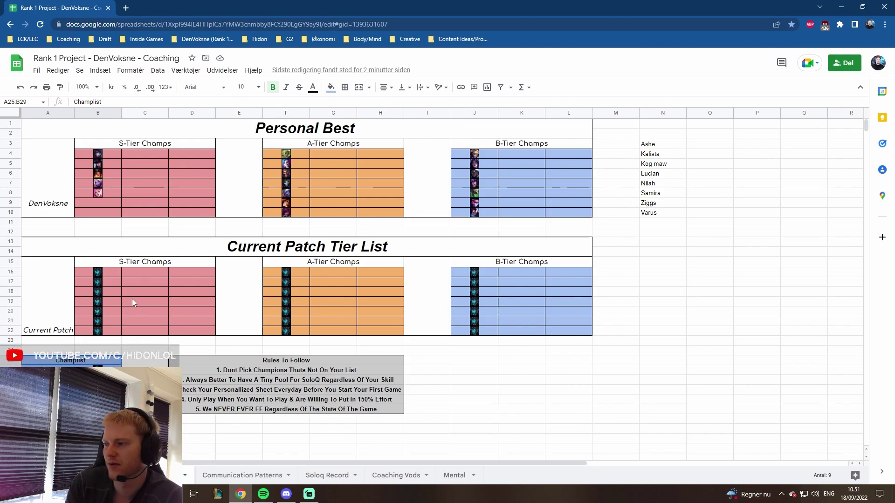
left_click_drag(130, 130, 337, 206)
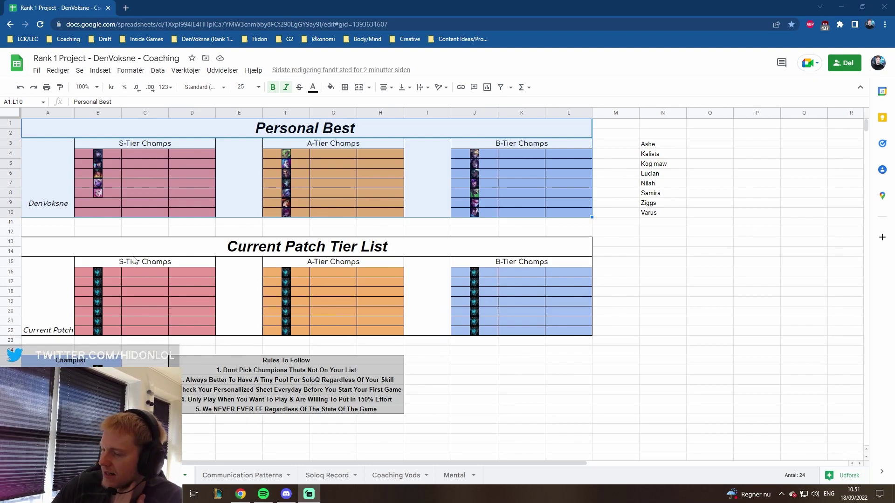
double_click(101, 275)
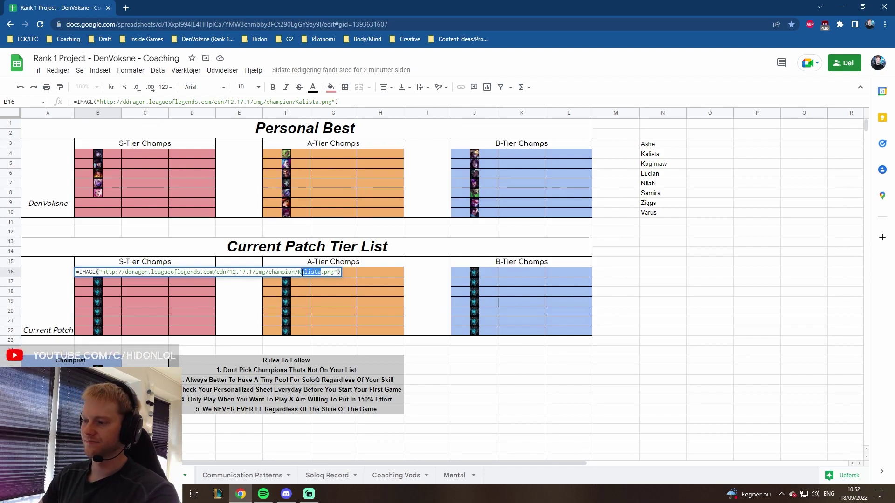
type("atarina")
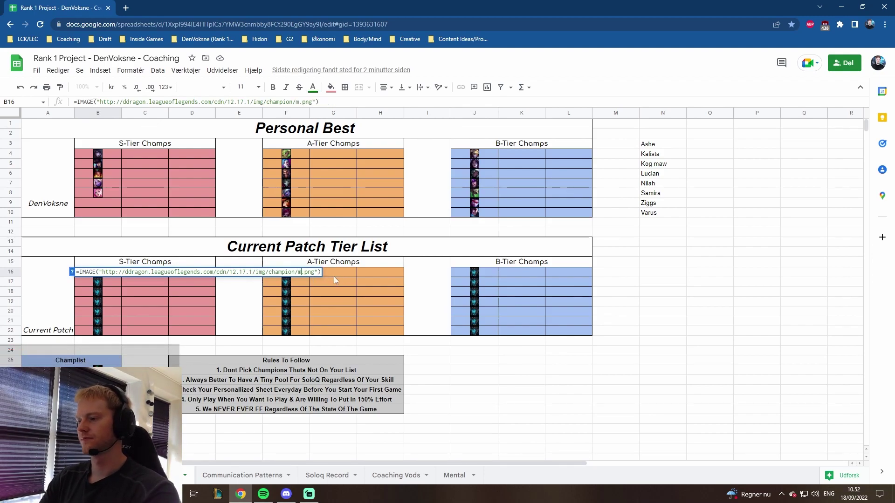
key("Return")
double_click(300, 282)
type("Samira")
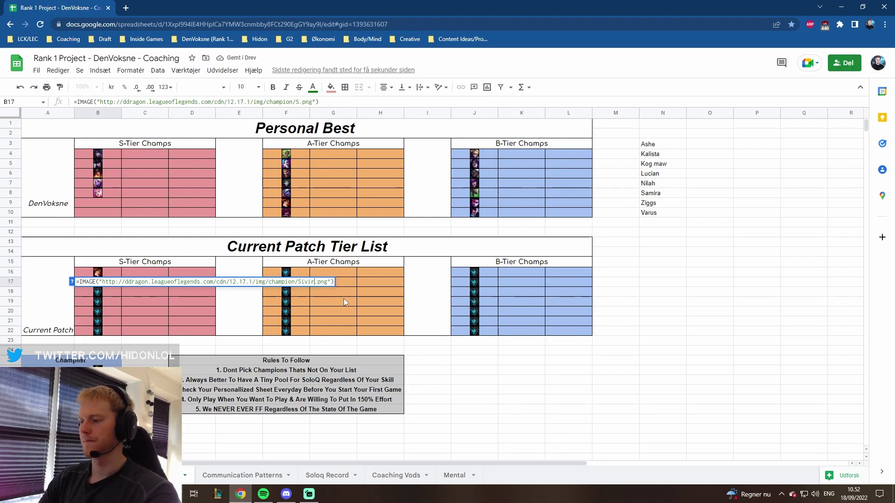
key("Return")
Step: Change the champion in the B18 image formula of the Current Patch S-Tier list to Seraphine
double_click(103, 291)
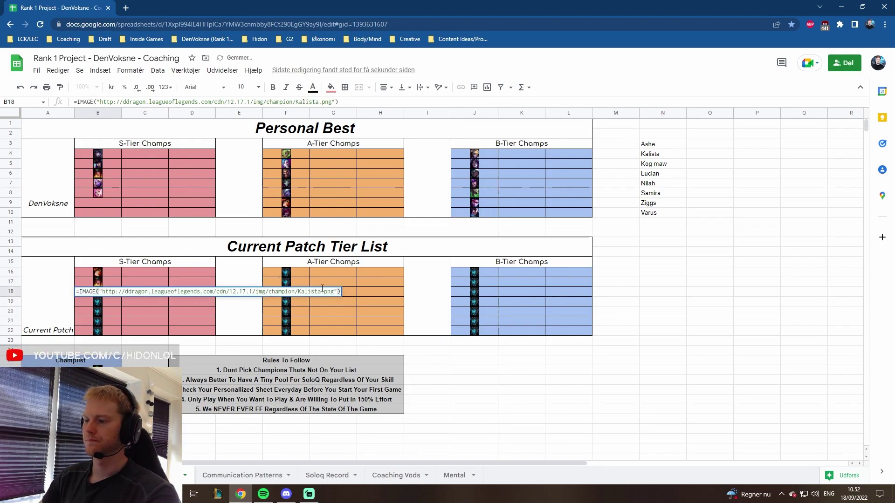
left_click_drag(306, 291, 298, 291)
type("Seraphi")
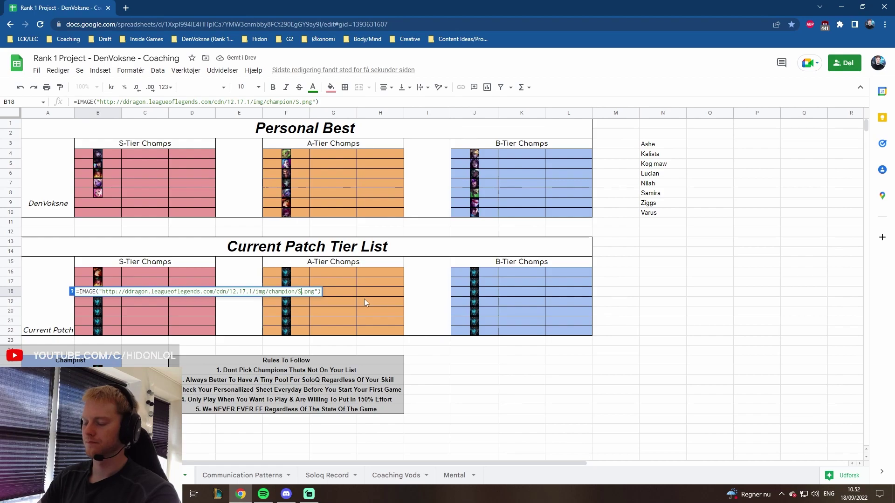
type("ne")
key("Return")
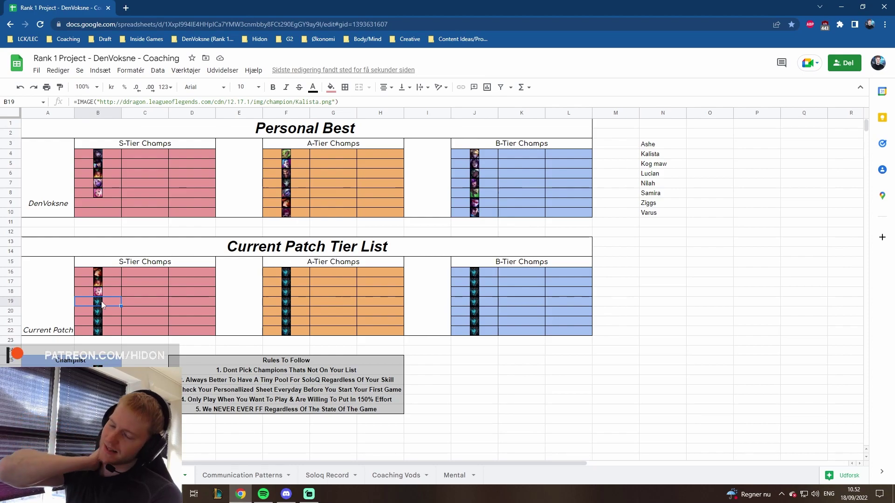
Step: Replace the champion name in the first Current Patch A-Tier image formula, in F16
double_click(286, 272)
left_click_drag(509, 273, 489, 274)
type("aisa")
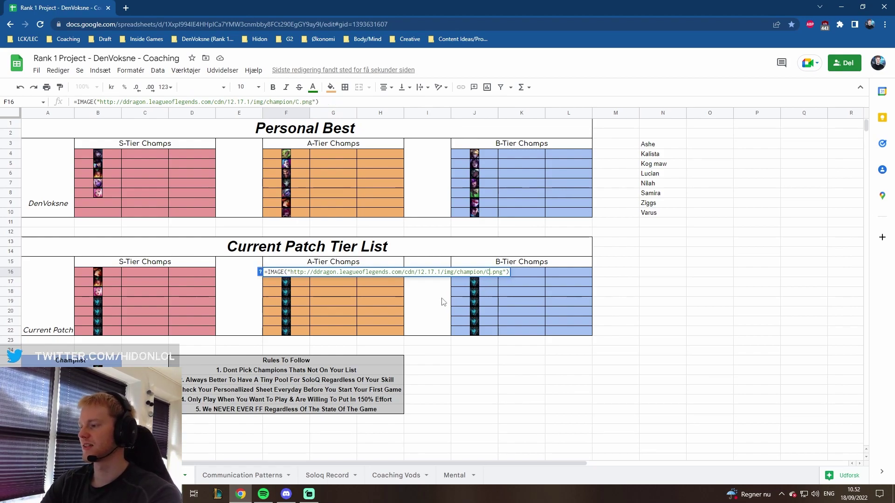
key("Return")
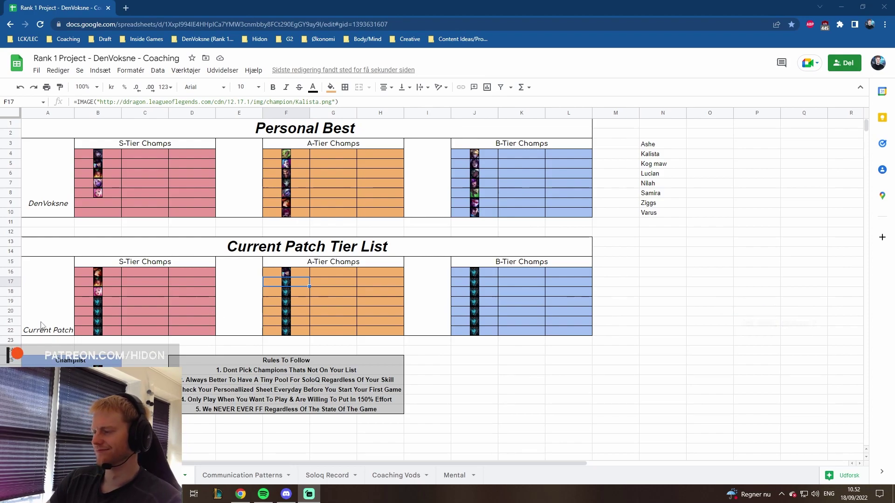
Step: Change the champion in the B19 image formula of the Current Patch S-Tier list to Draven
double_click(104, 303)
left_click_drag(316, 301, 321, 301)
type("Draven")
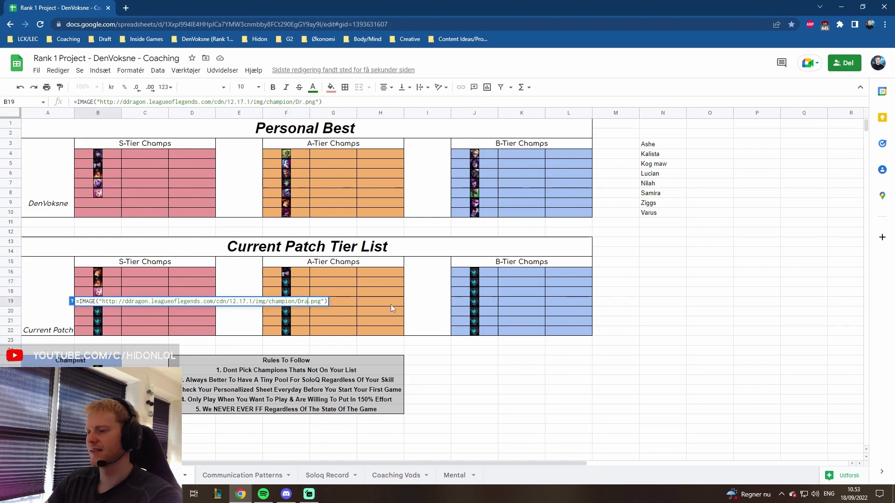
key("Return")
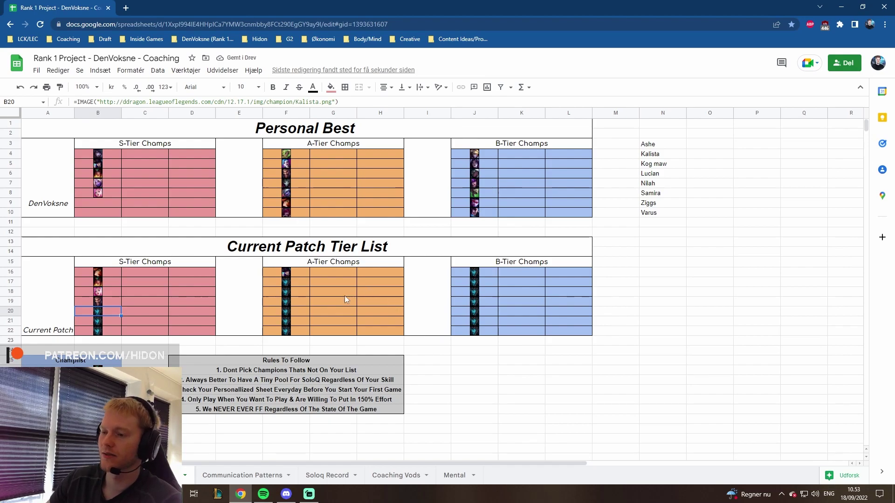
Step: Change the champion in the B20 image formula of the Current Patch S-Tier list to Soraka
double_click(105, 310)
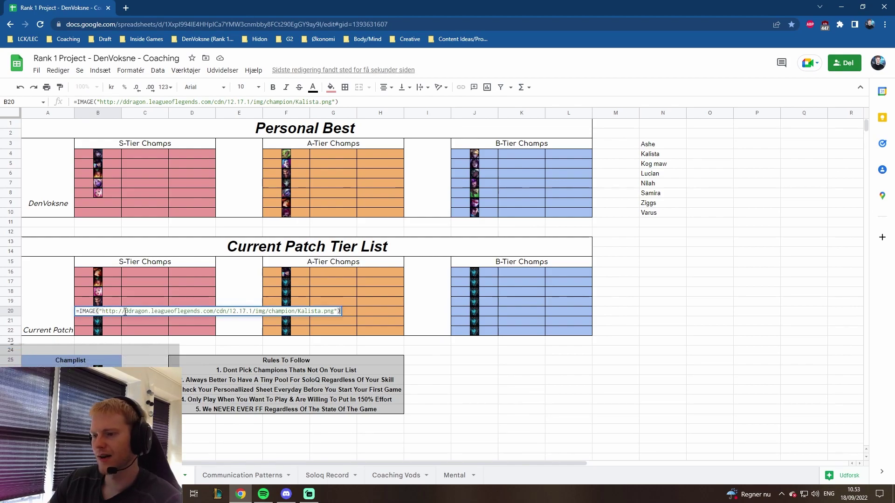
left_click_drag(321, 311, 304, 312)
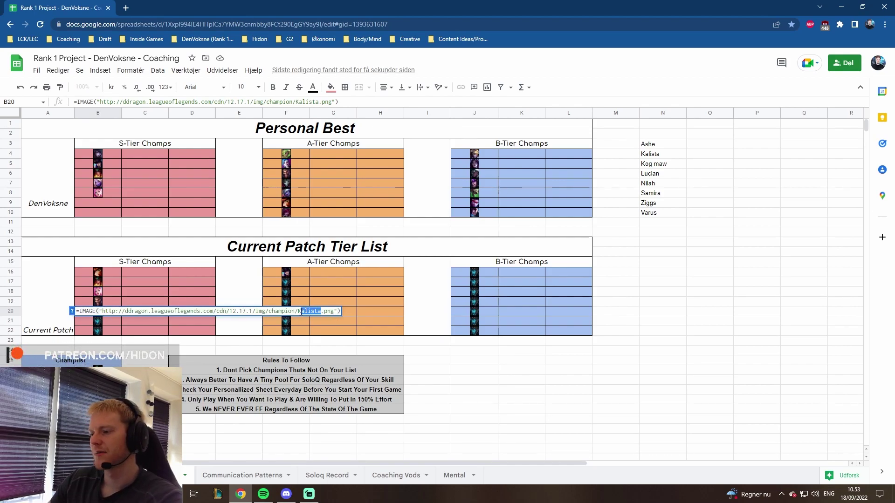
key("BackSpace")
key("BackSpace")
type("Sorak")
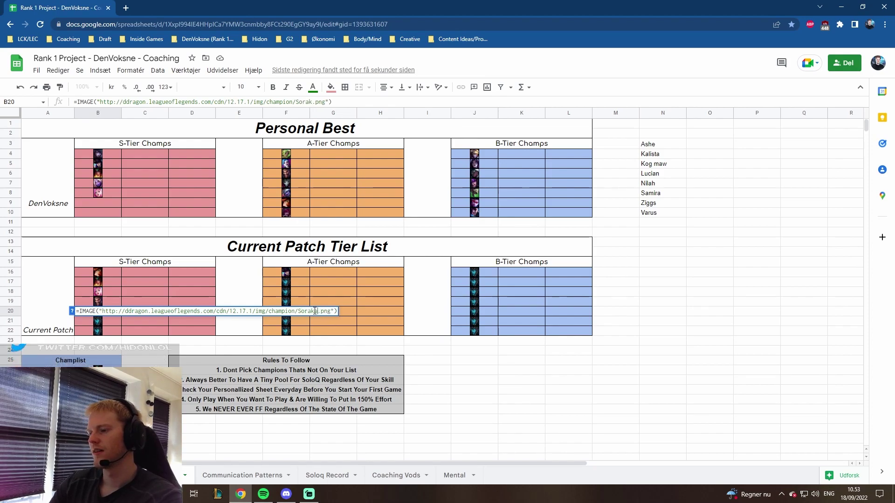
key("Return")
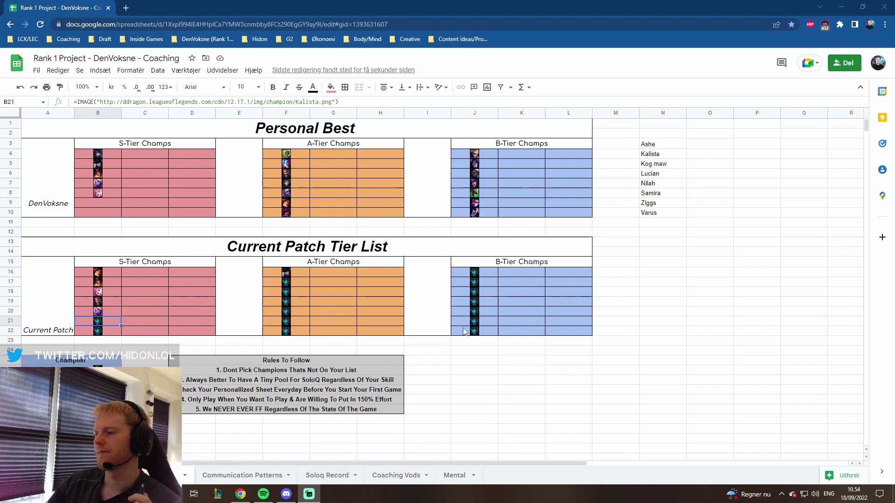
left_click_drag(493, 265, 524, 332)
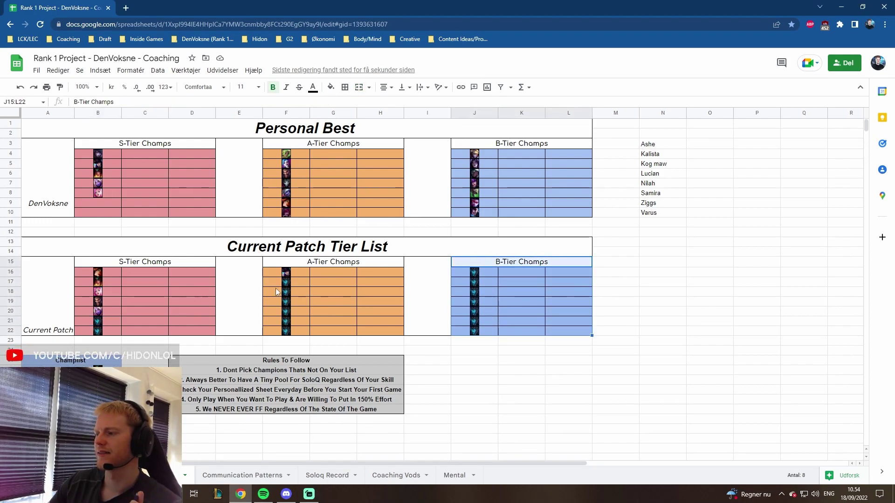
left_click_drag(314, 263, 121, 317)
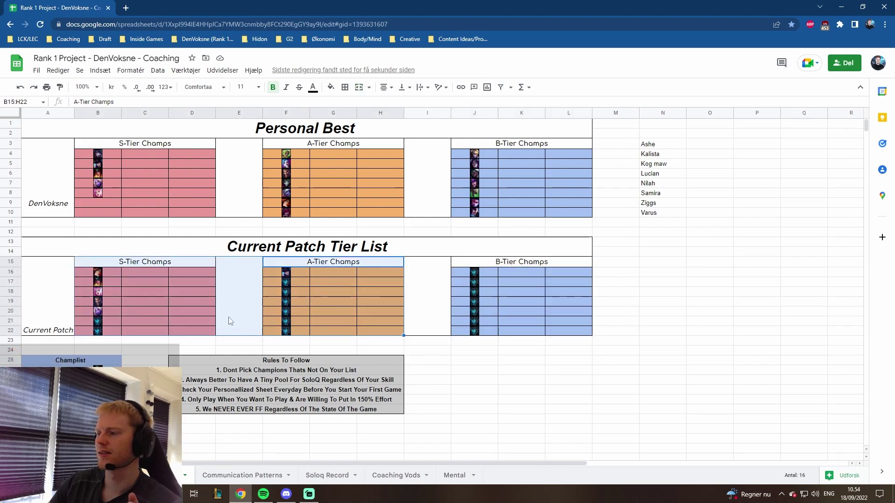
left_click_drag(489, 267, 578, 332)
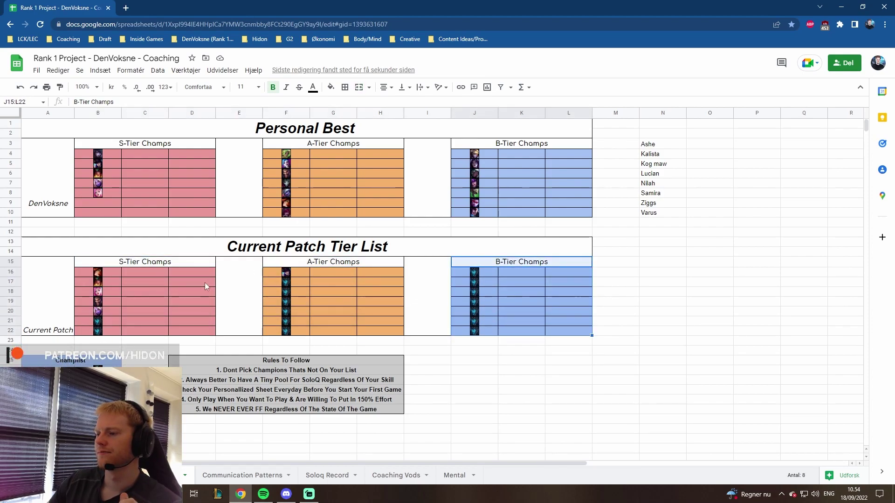
Step: Change the champion in the F17 image formula of the Current Patch A-Tier list to Aphelios
double_click(295, 283)
left_click_drag(509, 282, 491, 283)
type("Aphe")
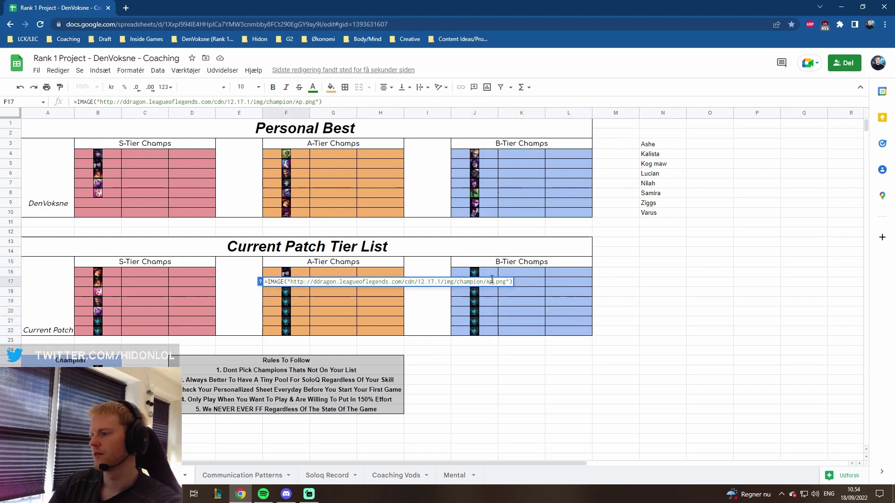
type("lios")
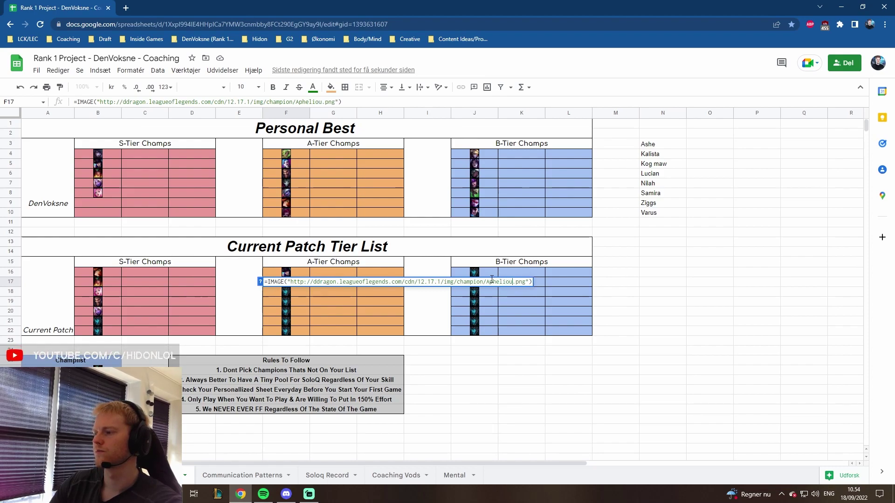
key("Return")
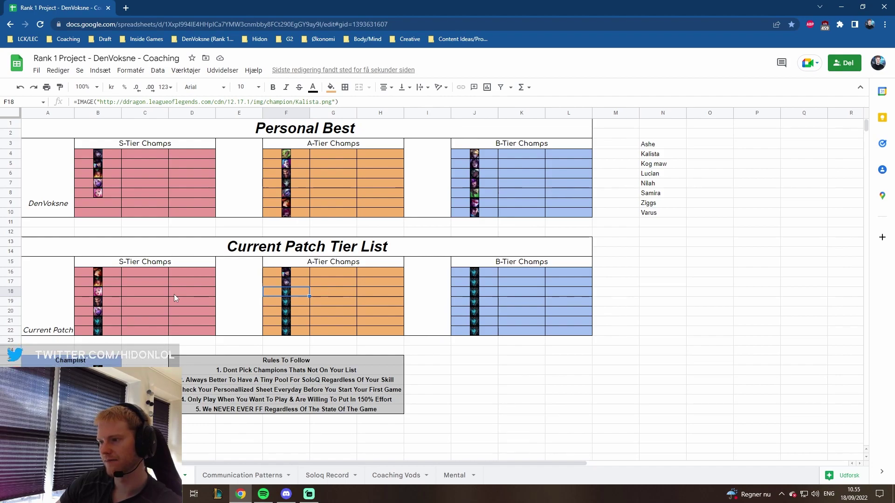
left_click(425, 289)
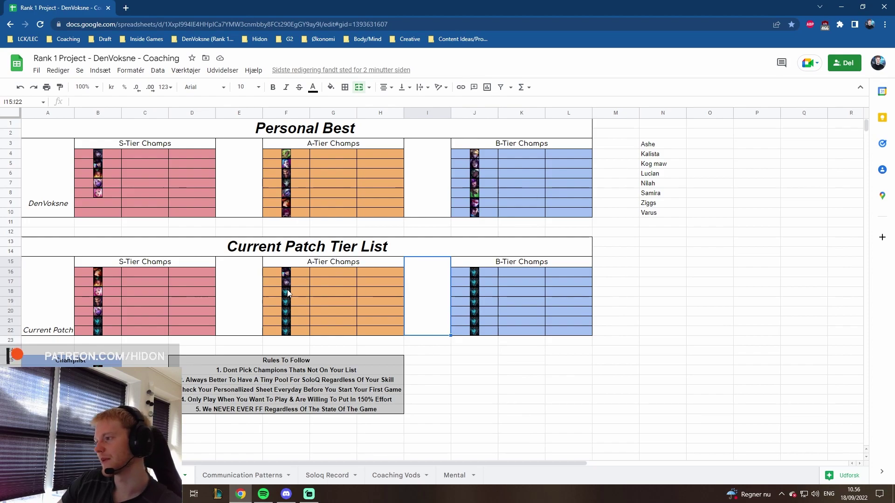
left_click_drag(261, 247, 339, 323)
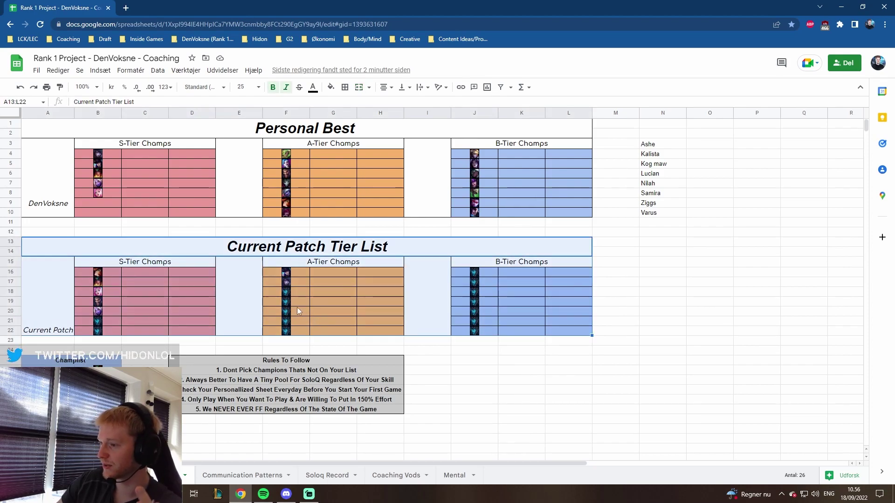
left_click(519, 154)
left_click_drag(485, 202, 119, 206)
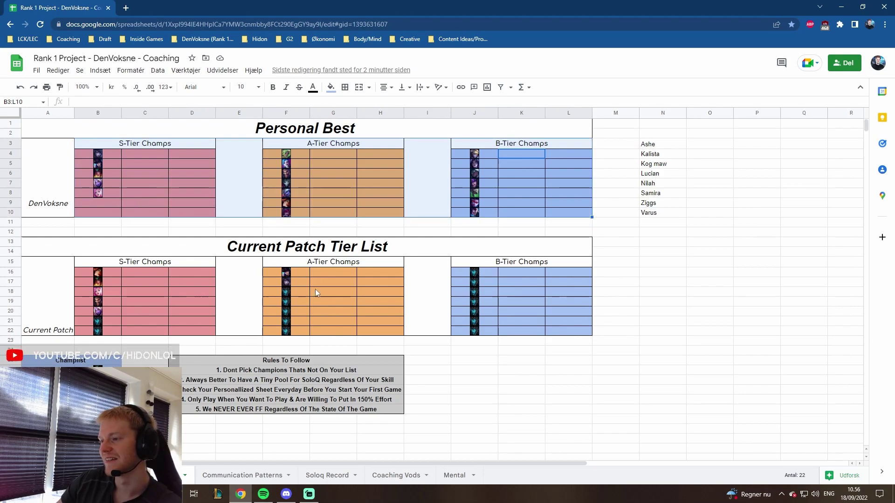
Step: Change the champion in the F18 image formula of the Current Patch A-Tier list to Ziggs
left_click(290, 295)
double_click(289, 294)
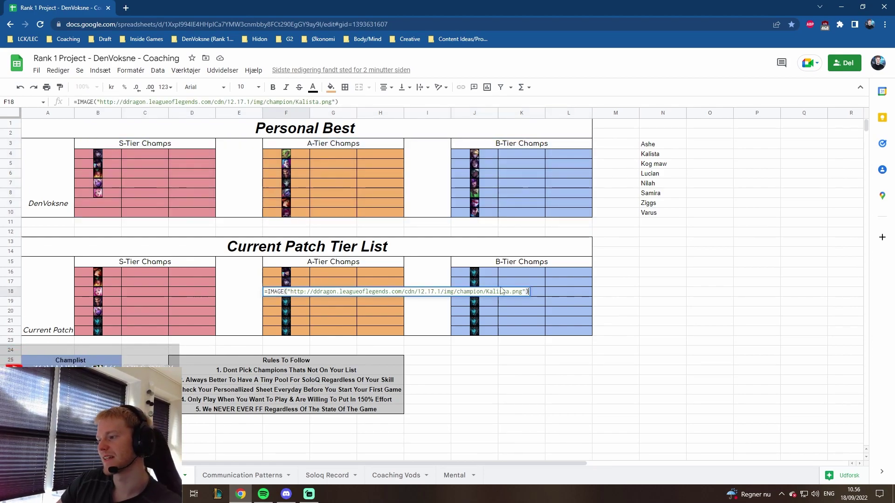
double_click(508, 292)
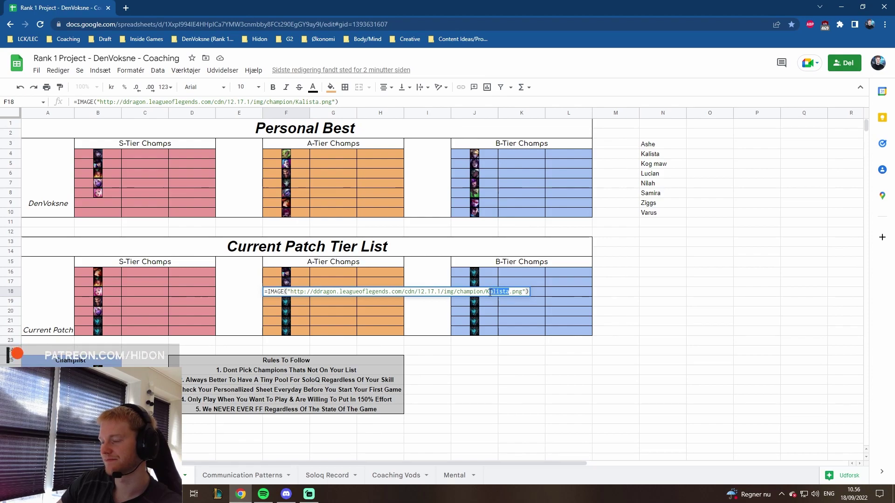
key("BackSpace")
type("Caitlyn")
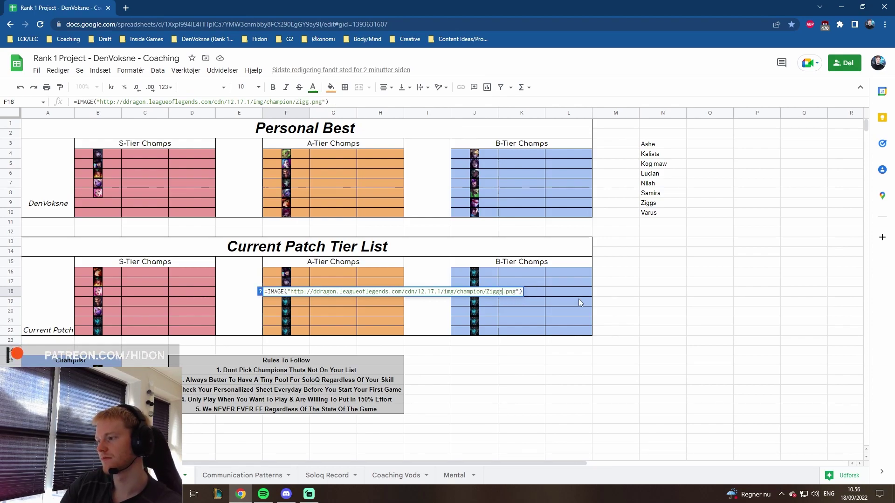
key("Return")
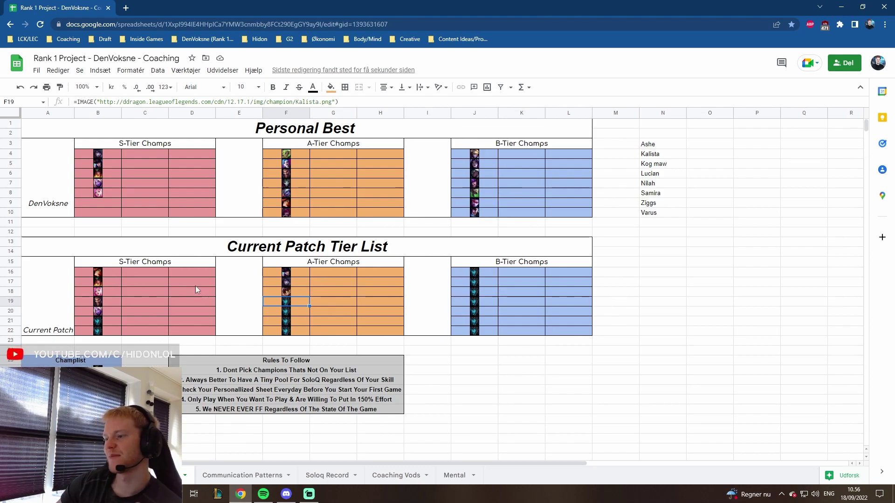
Step: Clear the unused placeholder champion image from B21 in the Current Patch S-Tier list
key("ctrl+z")
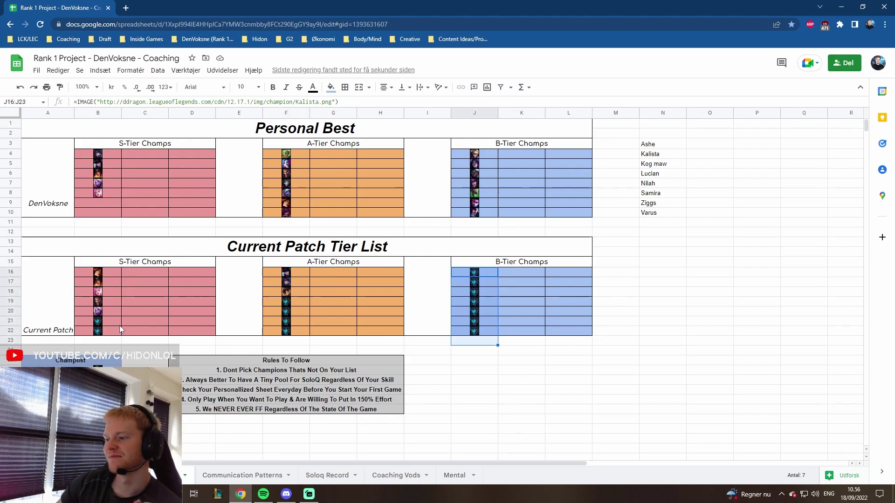
left_click(144, 333)
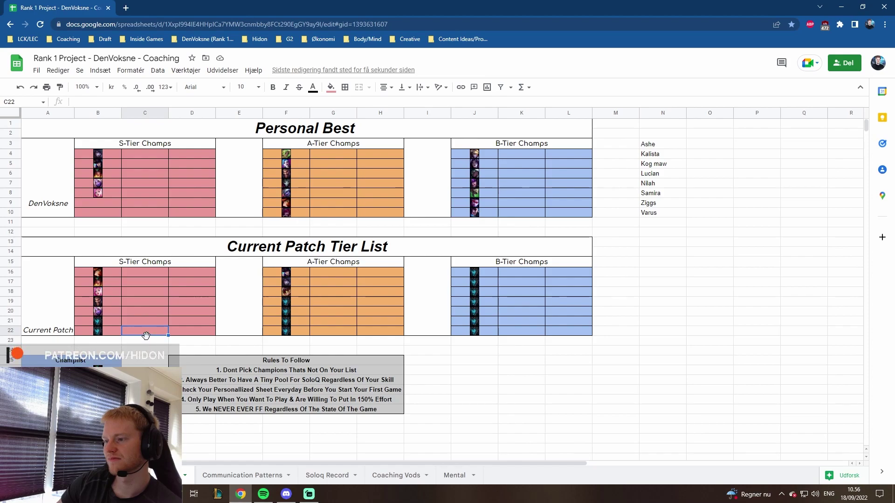
left_click(109, 321)
key("Delete")
key("Down")
key("Up")
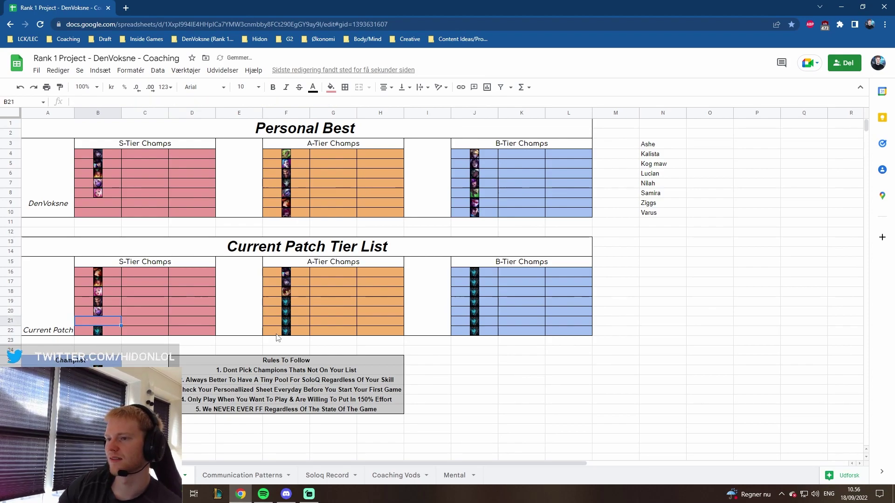
left_click(275, 310)
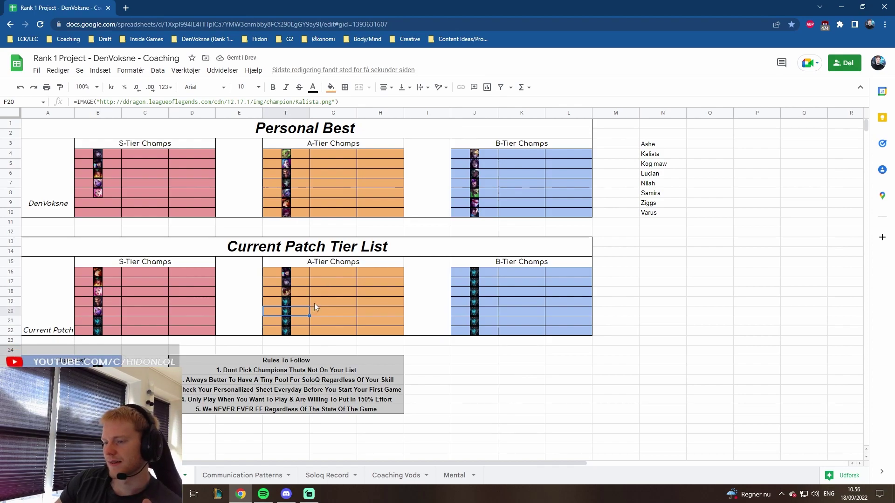
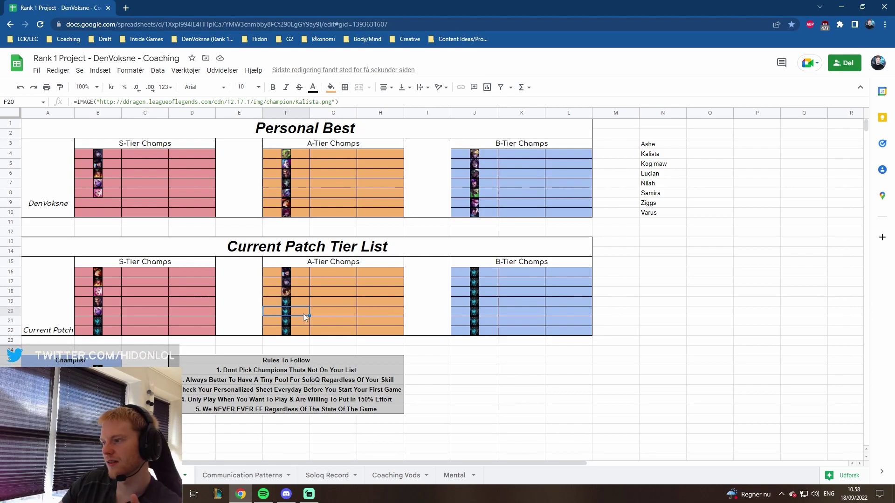
left_click(101, 281)
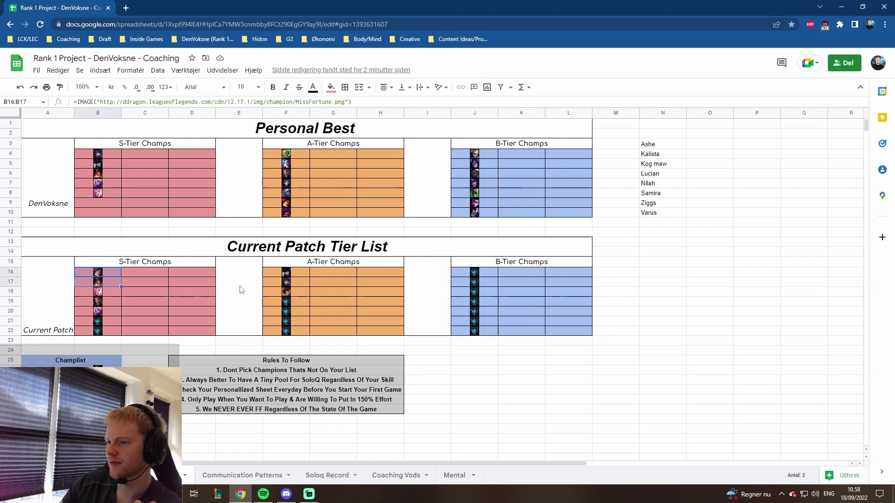
left_click(211, 292)
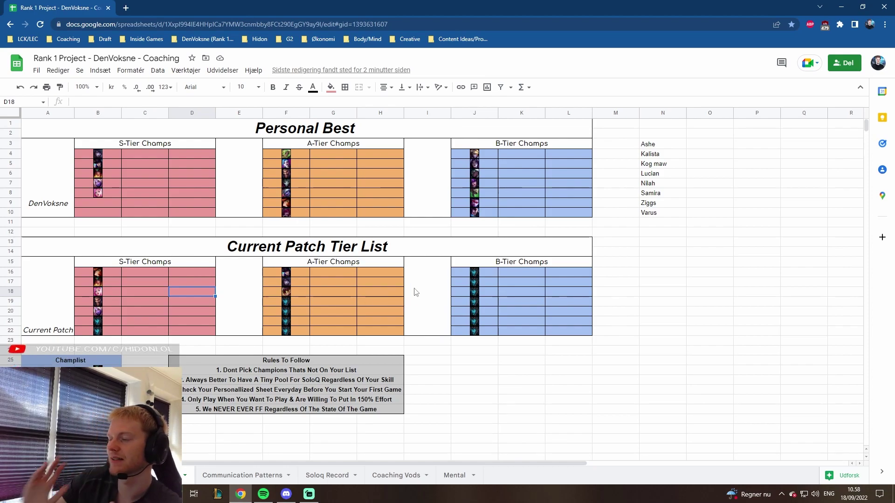
Step: Change the champion in the J16 image formula of the Current Patch B-Tier list to Twitch
double_click(473, 276)
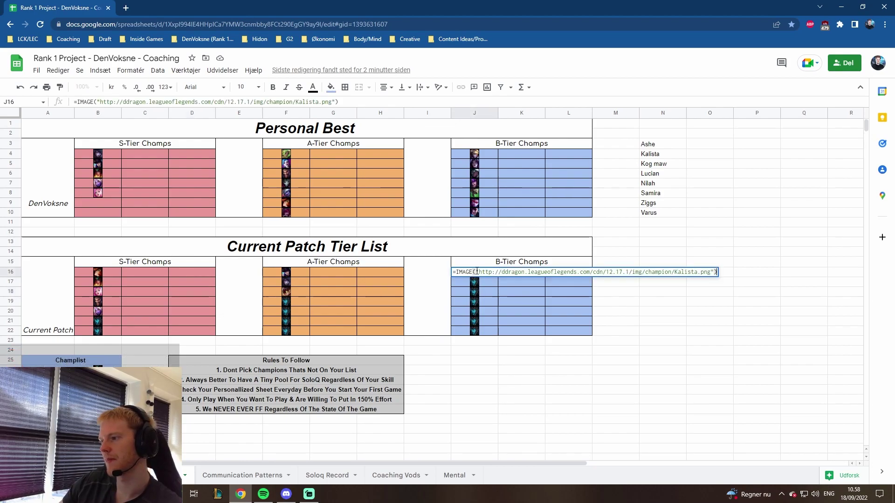
left_click_drag(697, 272, 674, 273)
type("Twitch")
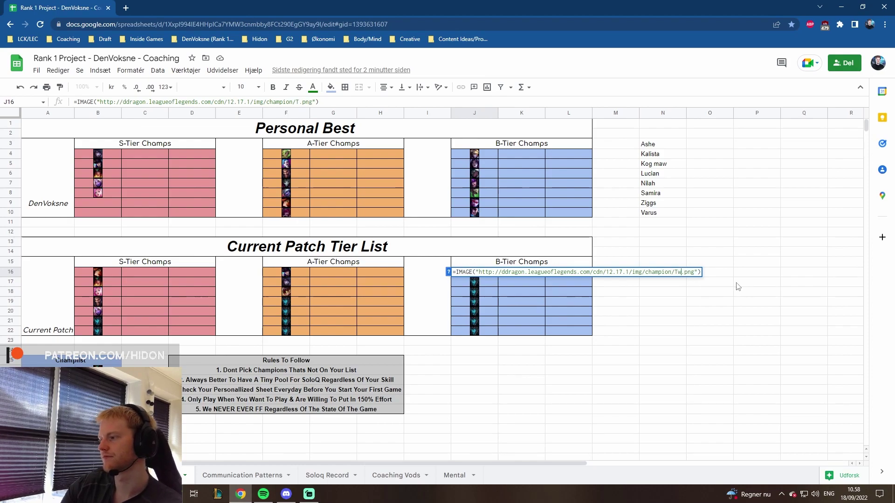
key("Return")
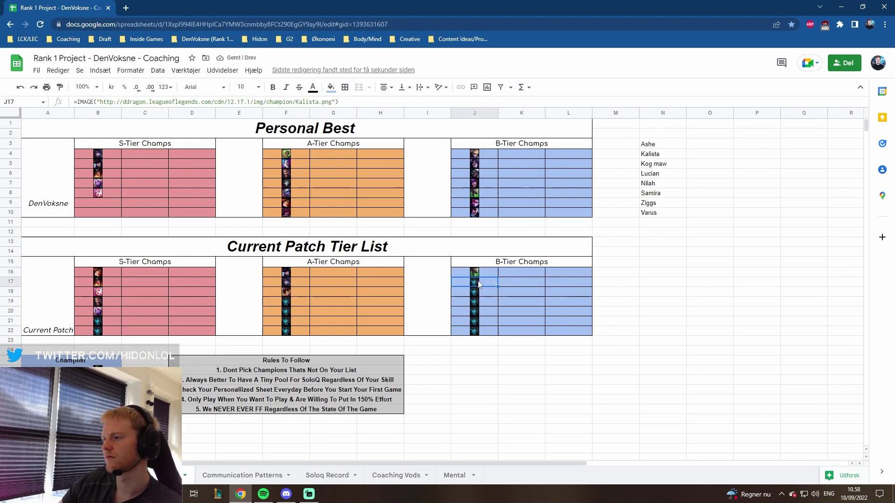
Step: Change the champion in the J17 image formula of the Current Patch B-Tier list to Jhin
double_click(478, 281)
left_click(541, 323)
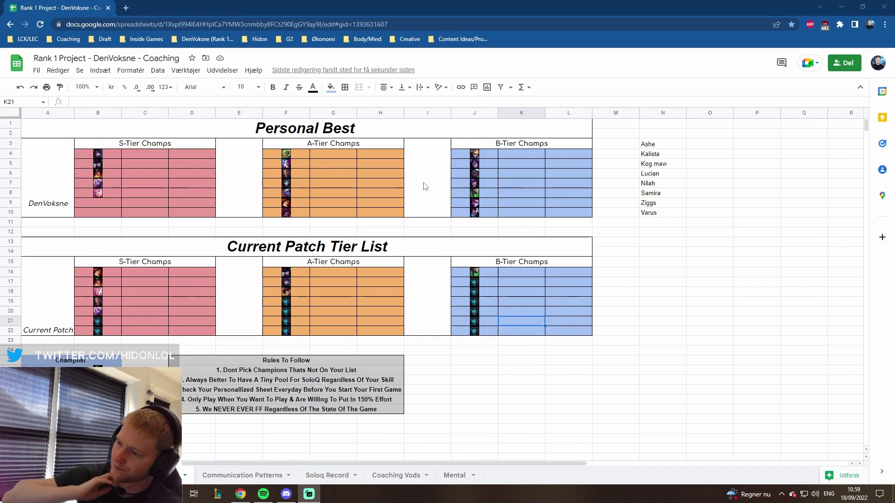
double_click(477, 283)
left_click_drag(697, 282, 674, 282)
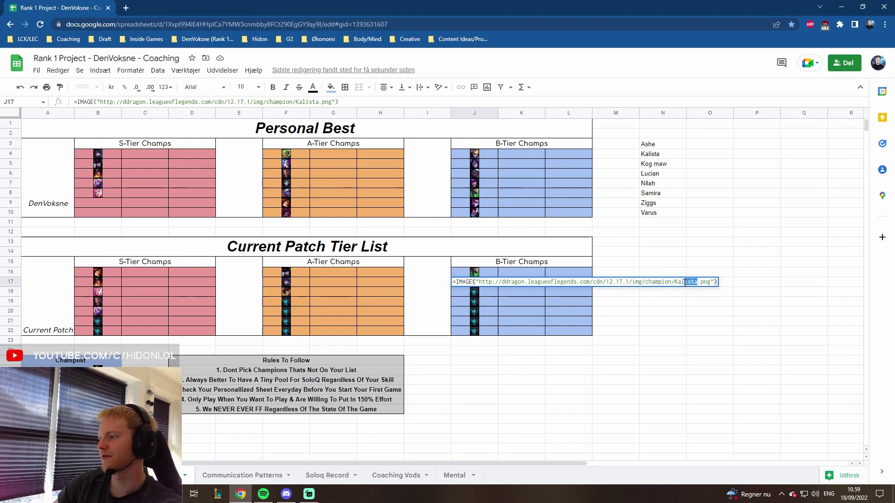
type("Jh")
type("in")
key("Return")
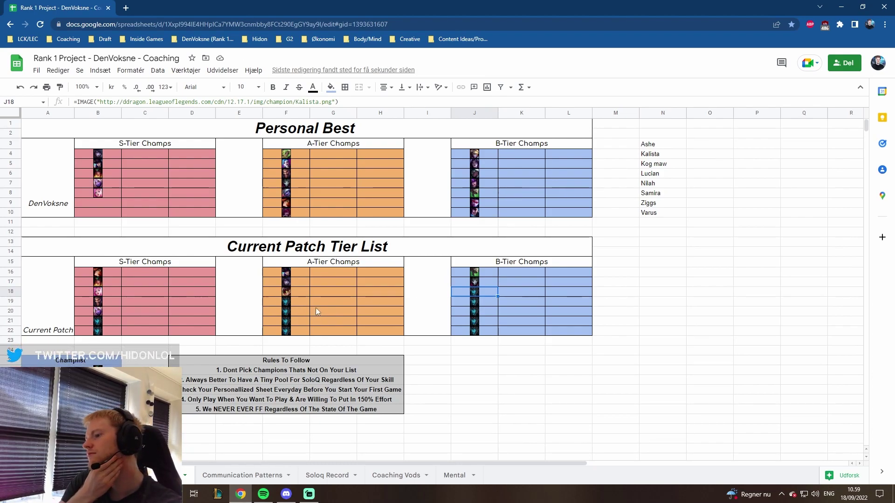
Step: Change the champion in the F20 image formula of the Current Patch A-Tier list to Ezreal
double_click(286, 311)
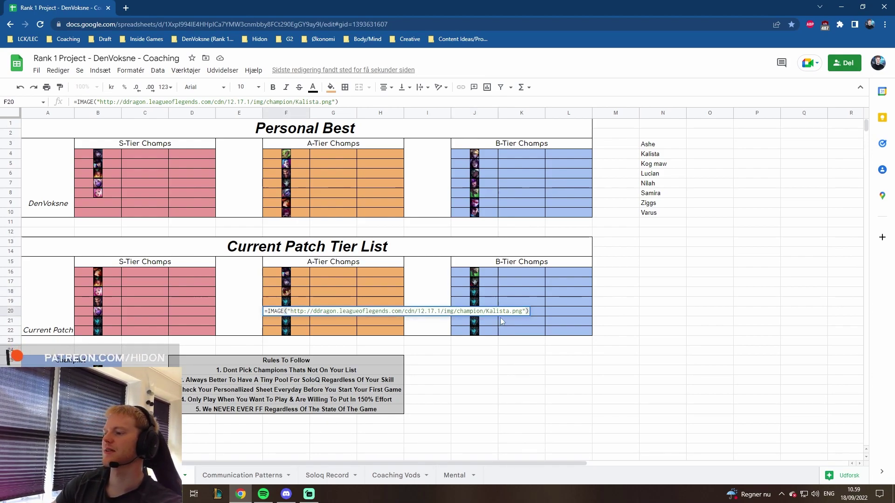
left_click_drag(509, 312, 487, 315)
type("Ezr")
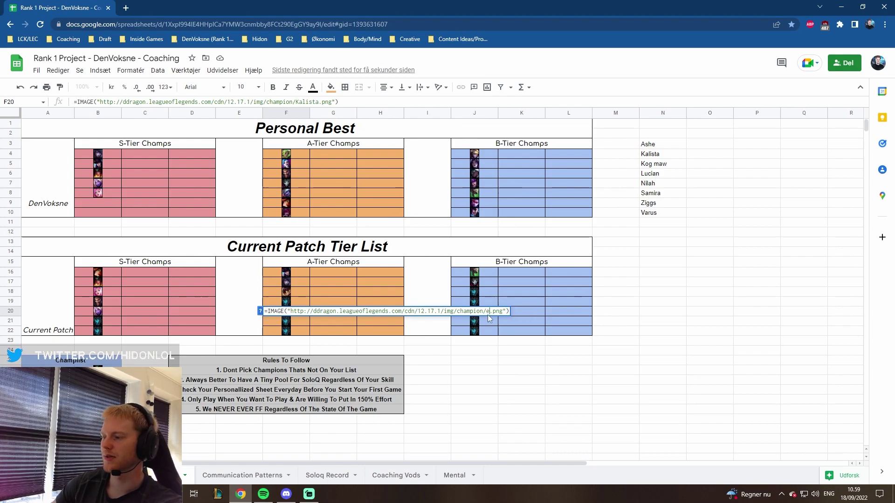
type("eal")
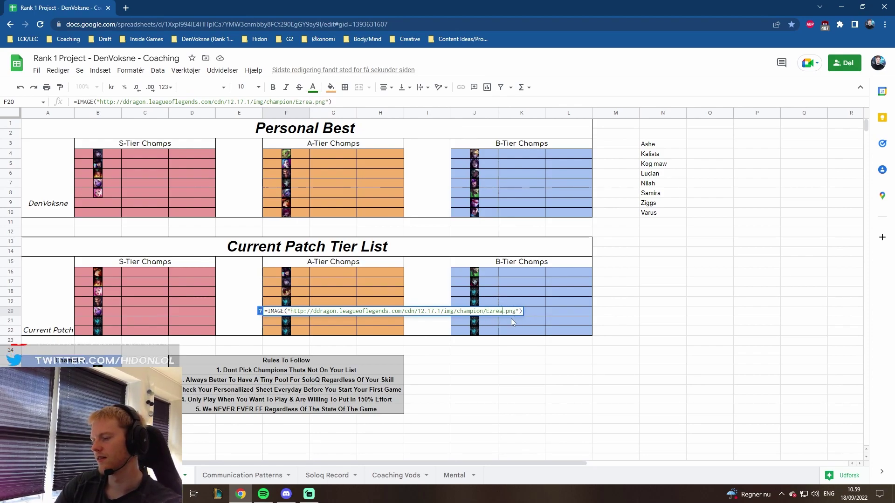
key("Return")
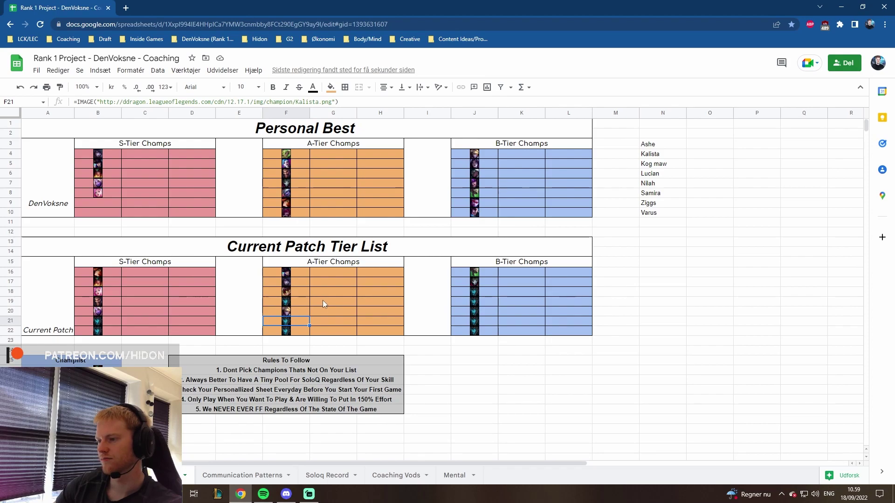
Step: Change the champion in the J18 image formula of the Current Patch B-Tier list to Nilah
left_click(474, 292)
double_click(474, 292)
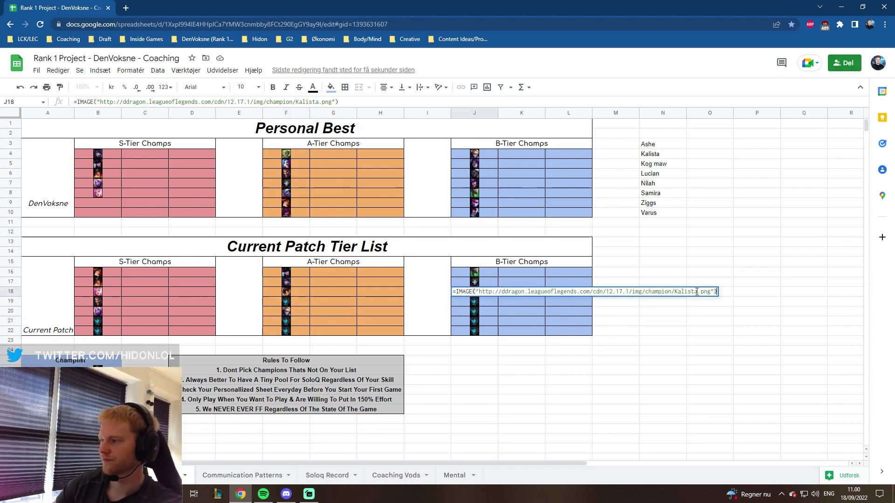
left_click_drag(696, 292, 676, 292)
type("Nilah")
key("Return")
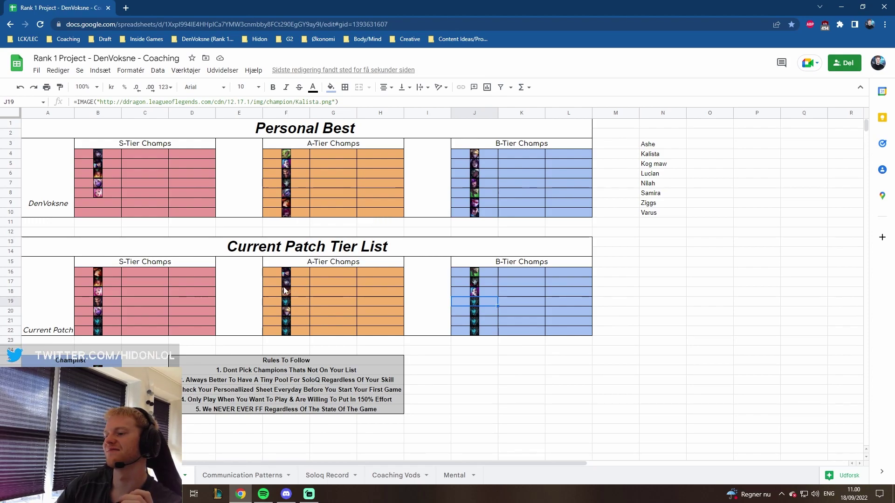
left_click_drag(98, 331, 99, 280)
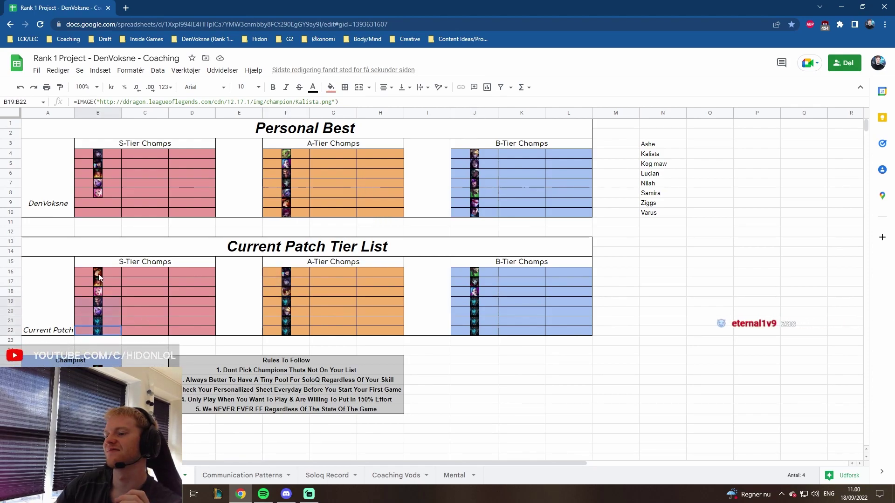
left_click(171, 310)
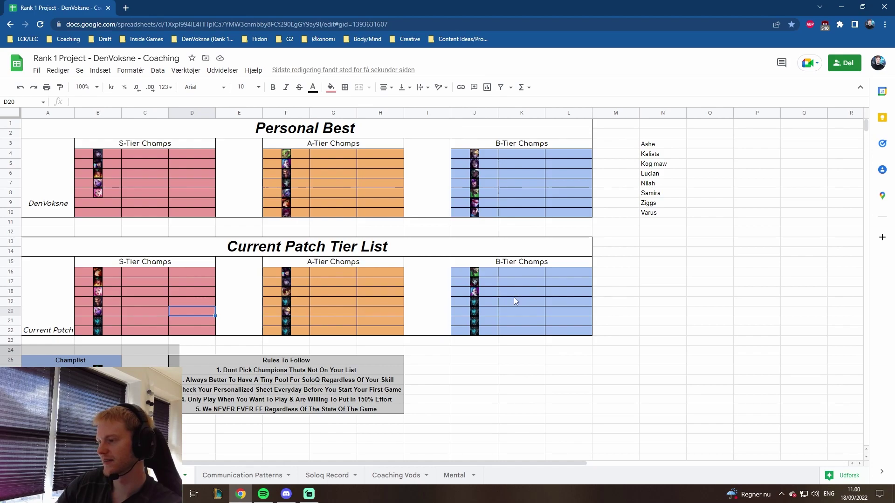
Step: Change the champion in the J19 image formula of the Current Patch B-Tier list to Varus
double_click(482, 300)
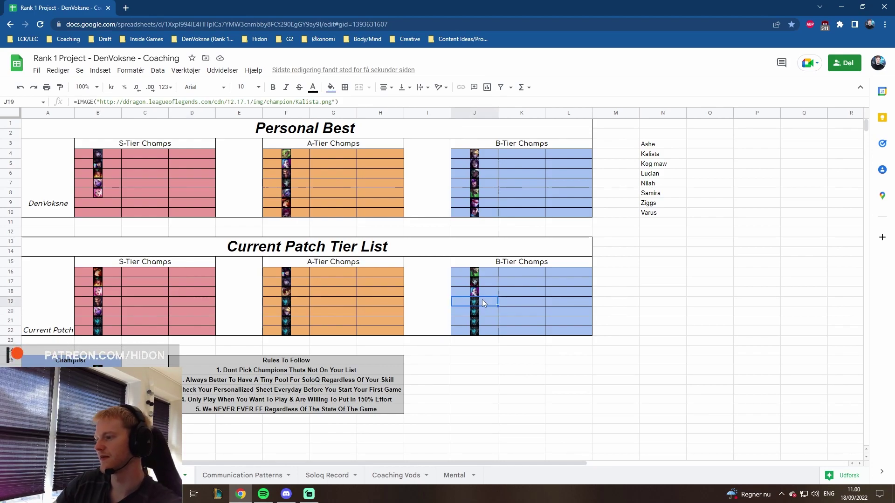
left_click_drag(698, 301, 676, 303)
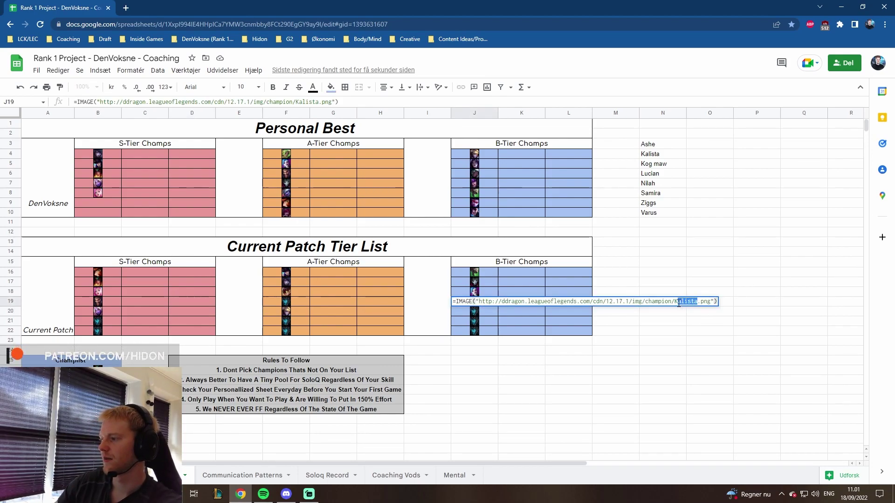
type("Varus")
key("Return")
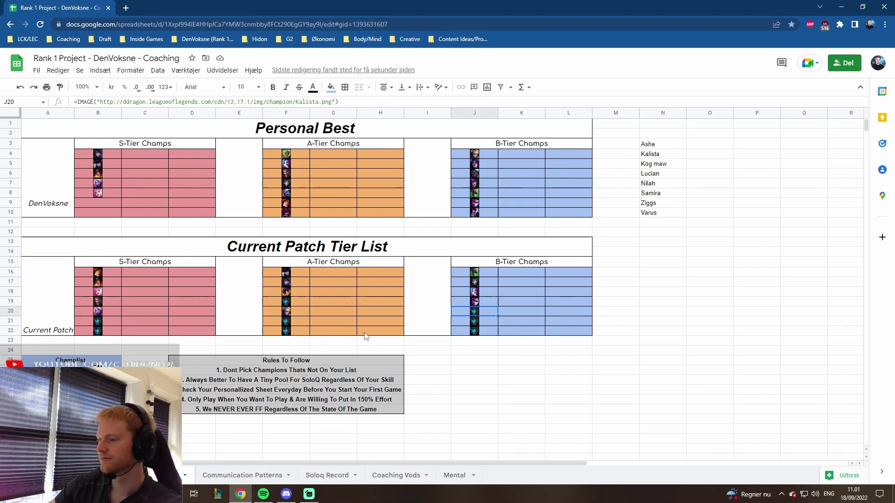
Step: Change the champion in the F21 image formula of the Current Patch A-Tier list to Kaisa
double_click(287, 325)
left_click_drag(509, 321, 493, 321)
type("isa")
key("Return")
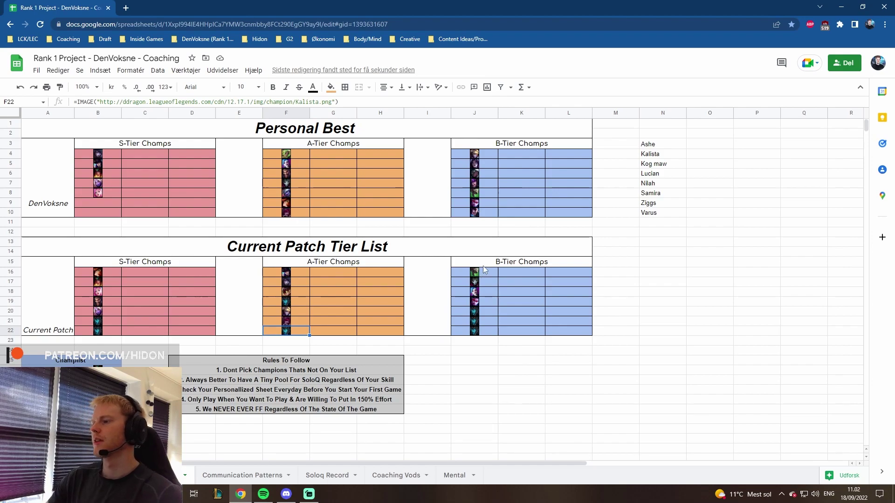
Step: Clear the unused placeholder champion images from B21 and B22 in the Current Patch S-Tier list
left_click(102, 322)
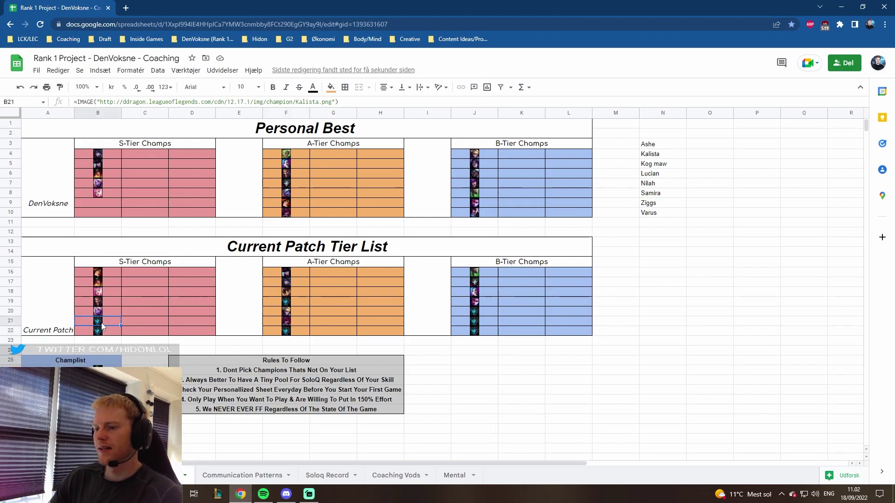
key("Delete")
key("Down")
key("Delete")
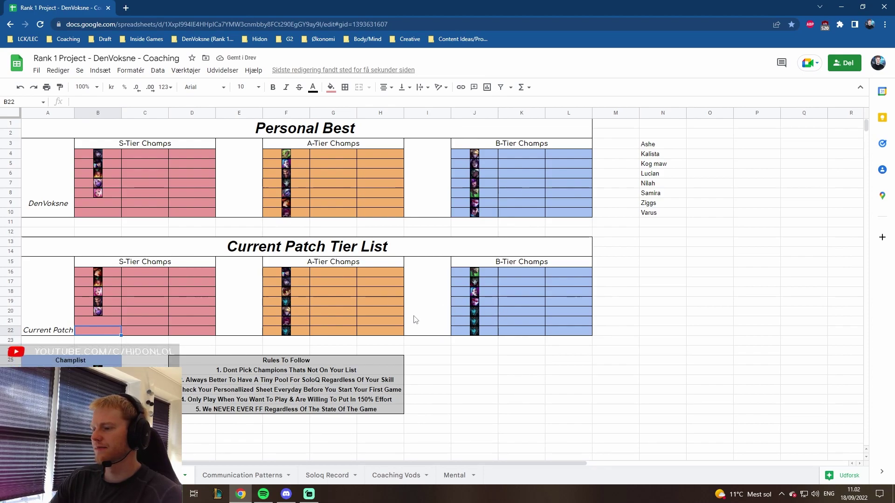
Step: Change the champion in the J20 image formula of the Current Patch B-Tier list to Tristana
left_click(477, 310)
double_click(477, 310)
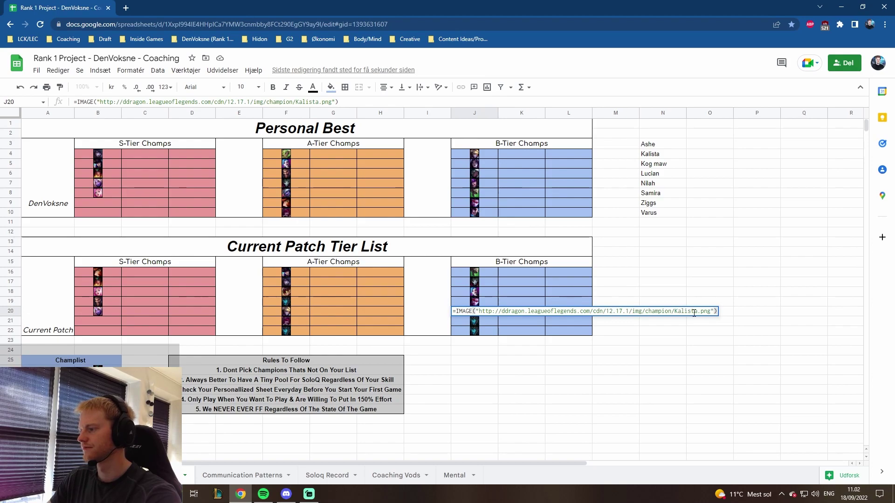
left_click_drag(690, 312, 674, 312)
type("Trist")
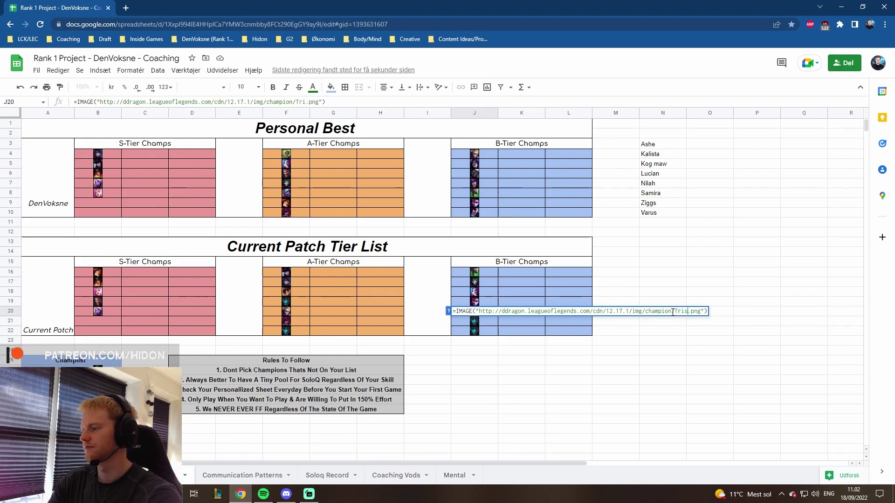
key("Return")
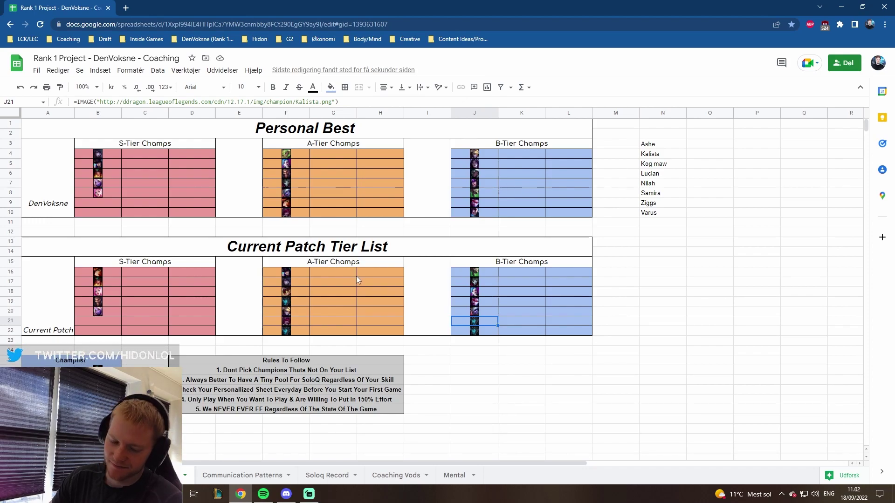
right_click(475, 329)
key("Escape")
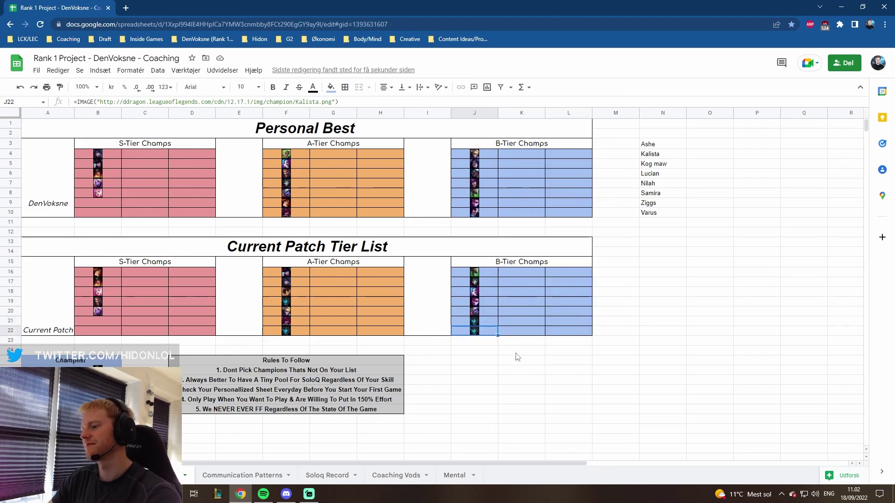
left_click_drag(631, 265, 757, 310)
left_click(659, 349)
left_click_drag(615, 261, 774, 326)
left_click(663, 331)
Step: Change the champion in the J21 image formula of the Current Patch B-Tier list to Zeri
double_click(477, 323)
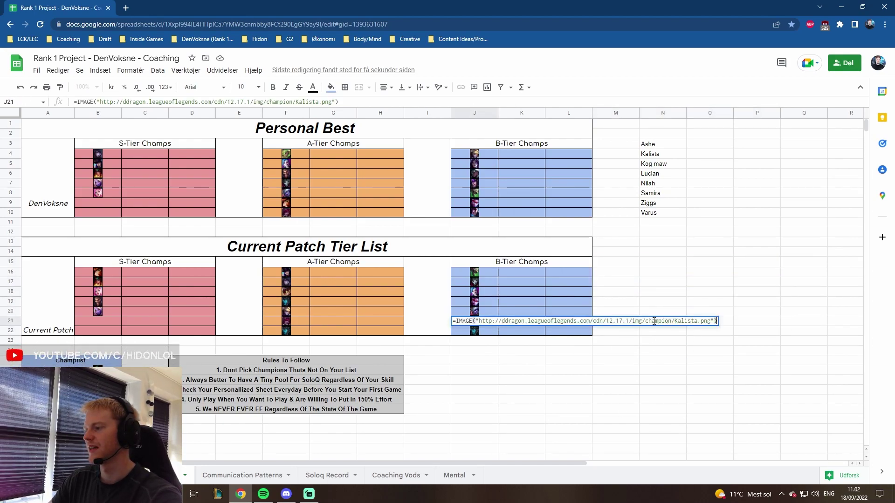
left_click_drag(698, 321, 676, 319)
type("ogMaw")
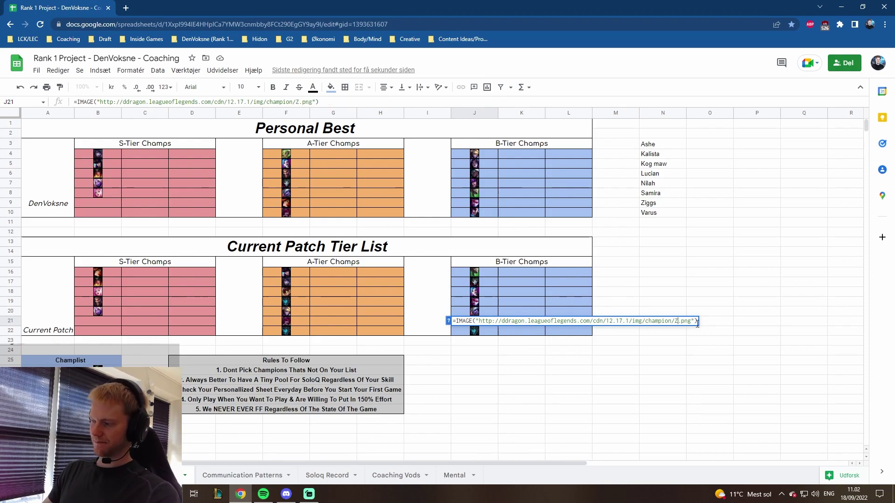
key("Return")
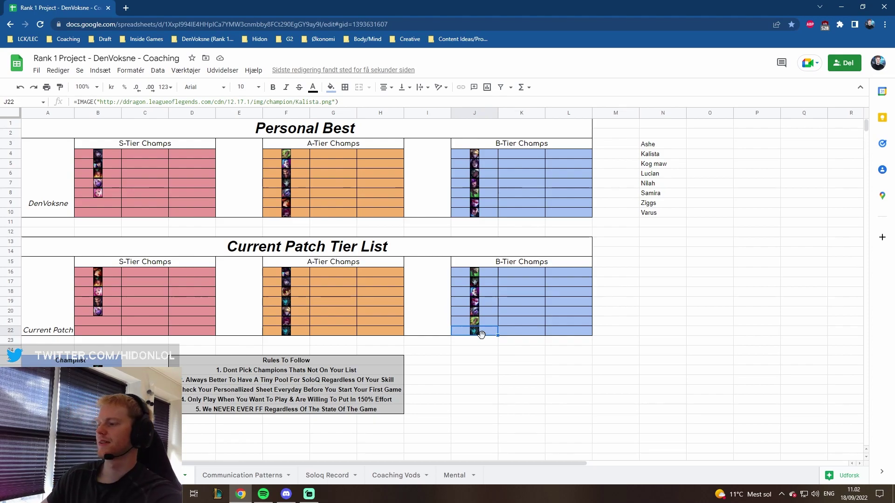
Step: Change the champion in the J22 image formula of the Current Patch B-Tier list to Samira
left_click_drag(662, 262, 853, 303)
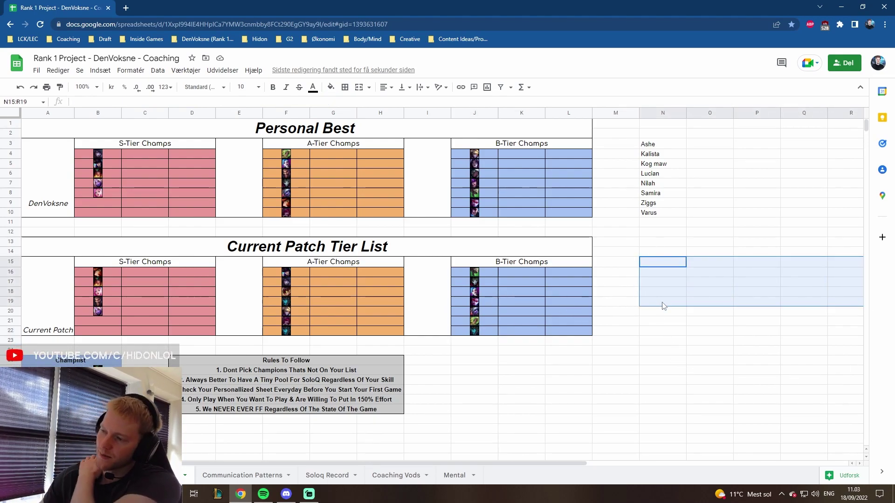
left_click(483, 332)
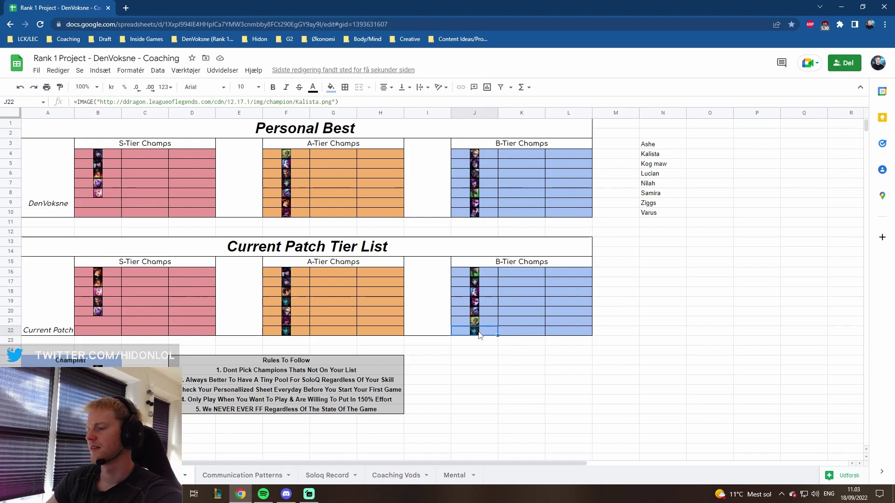
double_click(476, 331)
double_click(693, 331)
type("s")
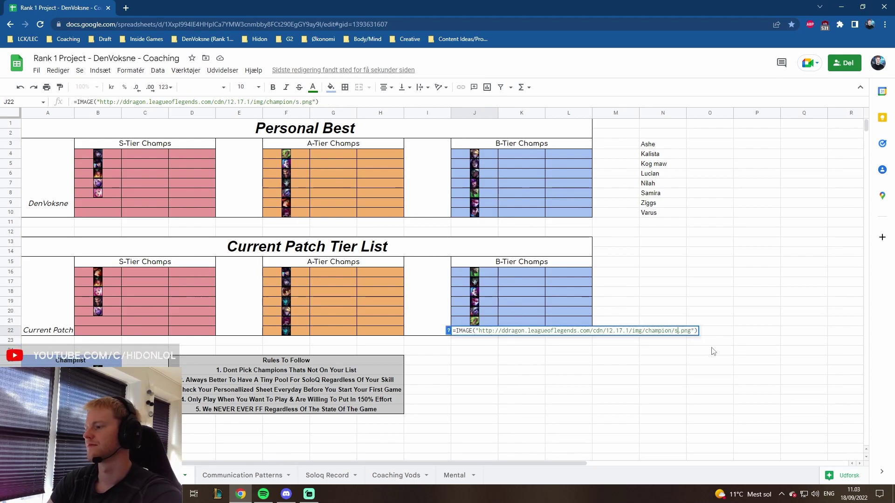
type("amira")
key("Return")
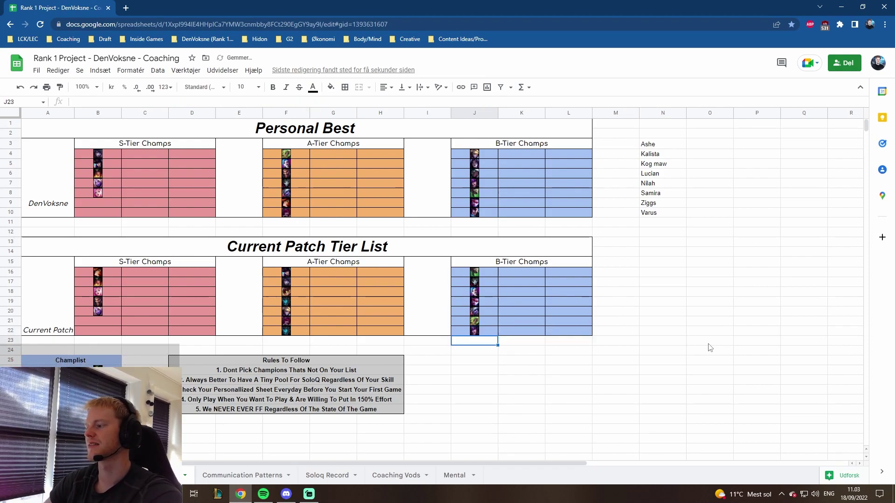
Step: Change the champion in the F22 image formula of the Current Patch A-Tier list to Kaisa
left_click_drag(475, 330, 474, 281)
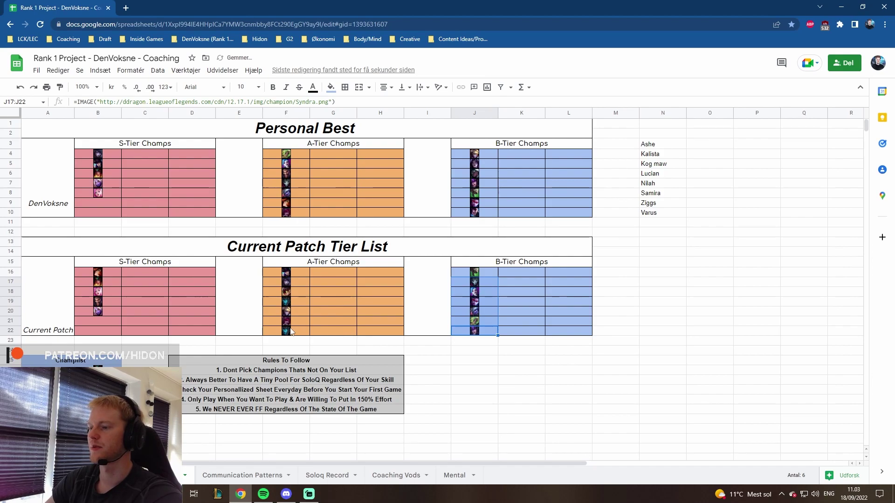
double_click(291, 330)
left_click_drag(508, 331, 500, 331)
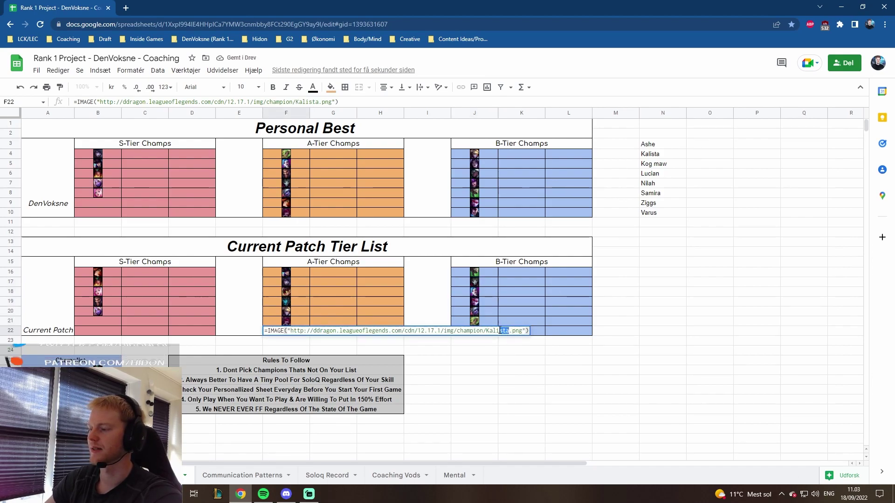
key("BackSpace")
key("BackSpace")
key("BackSpace")
type("isa")
key("Return")
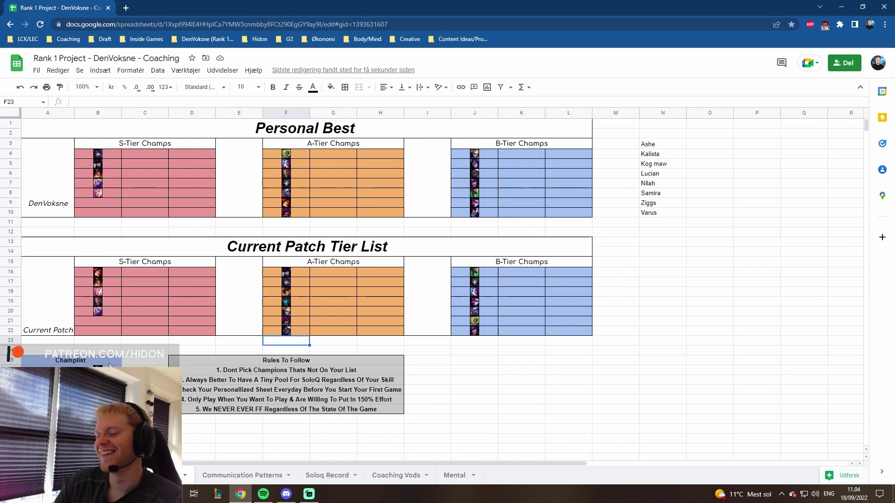
scroll(110, 366, "down", 2)
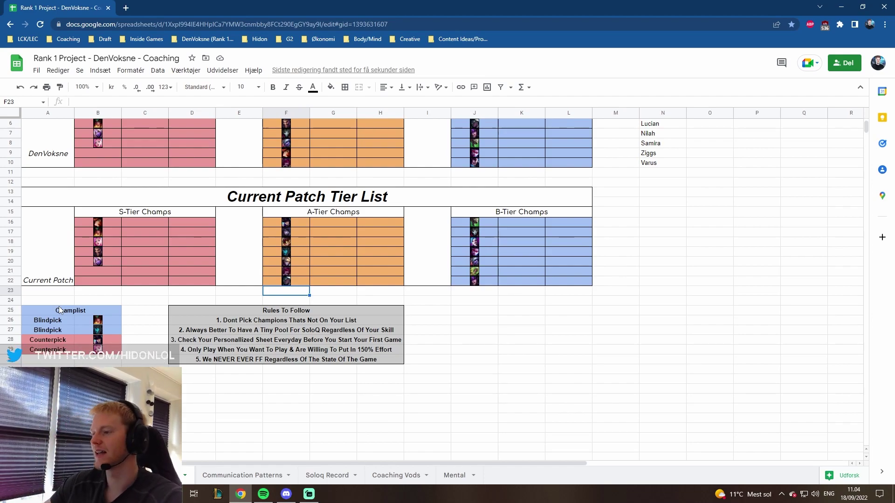
scroll(134, 206, "up", 2)
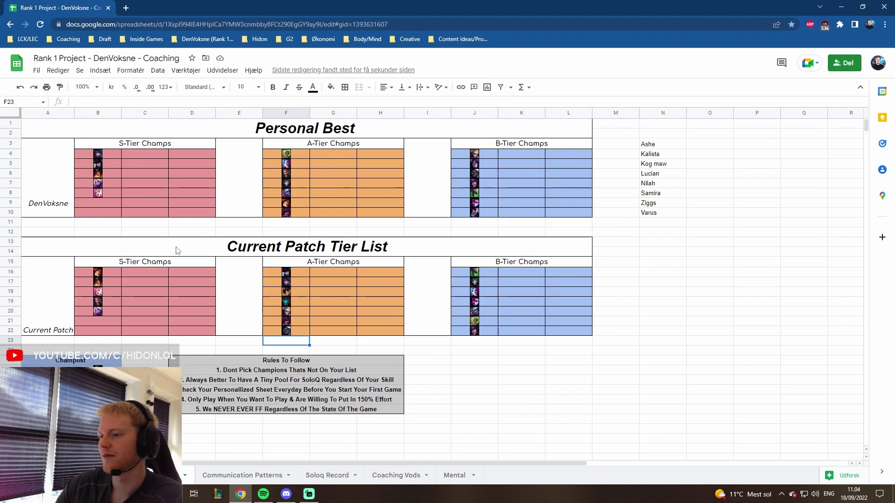
left_click_drag(178, 250, 409, 309)
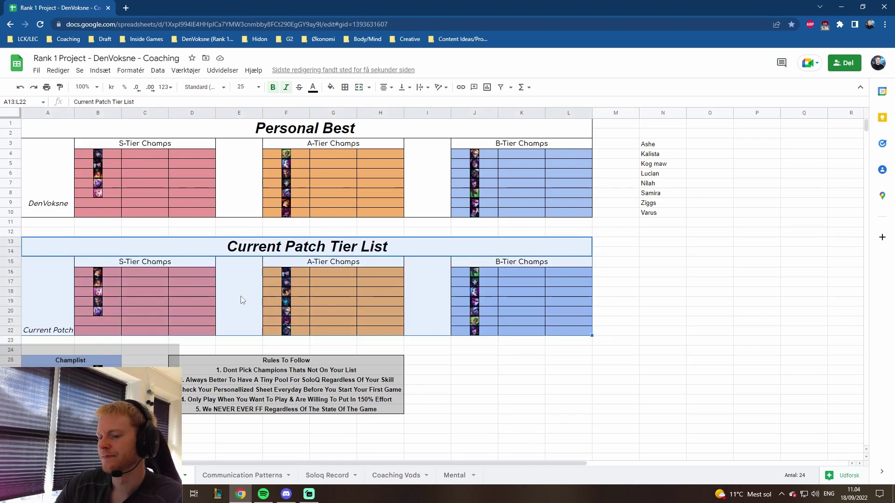
left_click(72, 364)
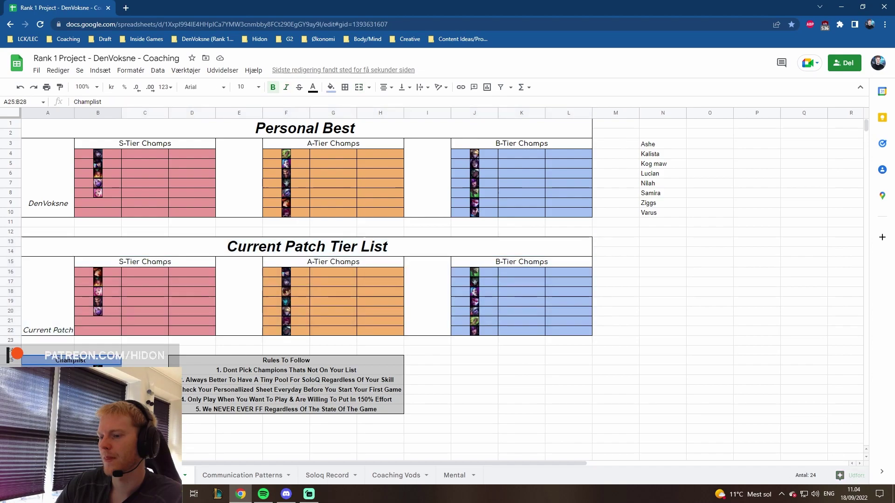
scroll(203, 332, "down", 1)
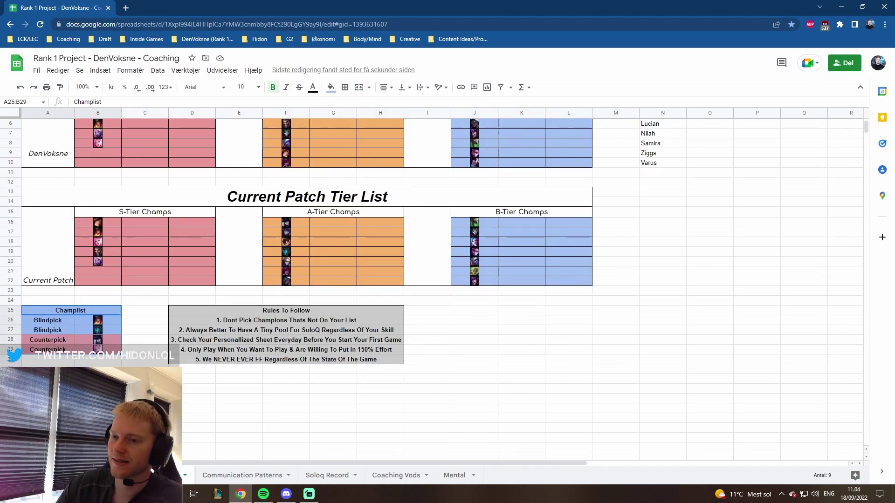
key("alt+Tab")
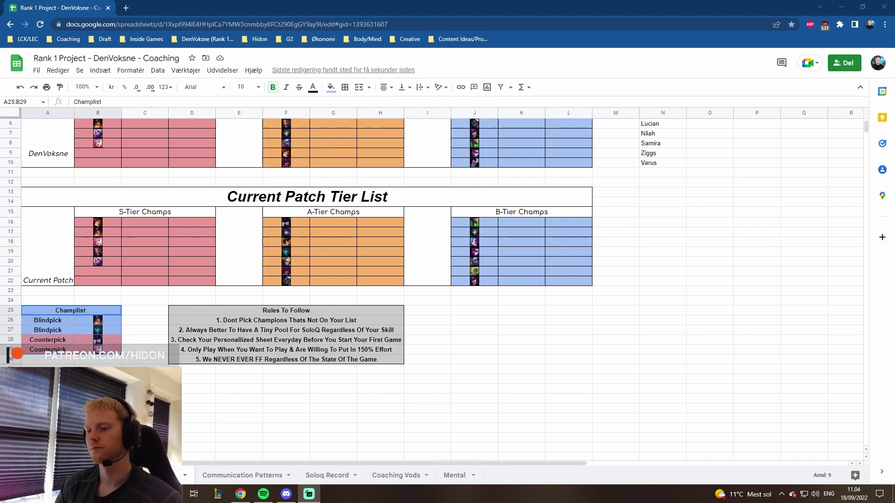
Step: Change the champion in the B27 image formula of the Champlist's second Blindpick row to MissFortune
double_click(103, 321)
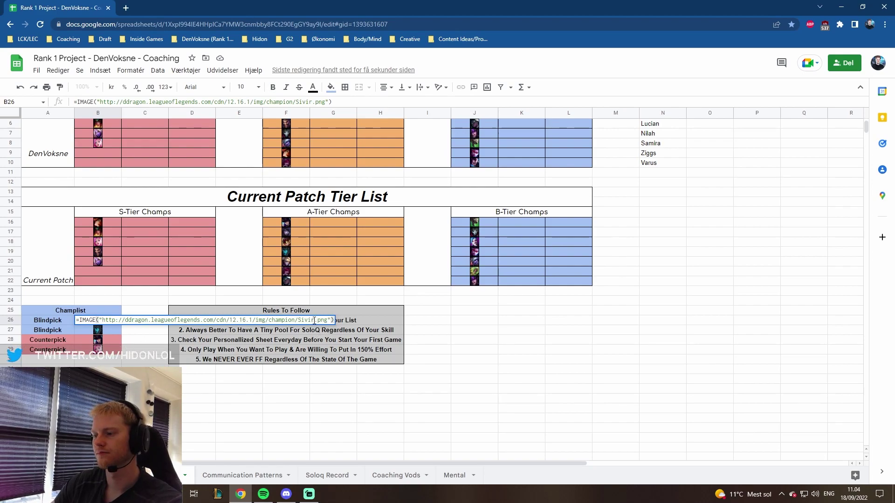
left_click(69, 319)
double_click(110, 335)
left_click_drag(322, 329, 298, 329)
type("MissFor")
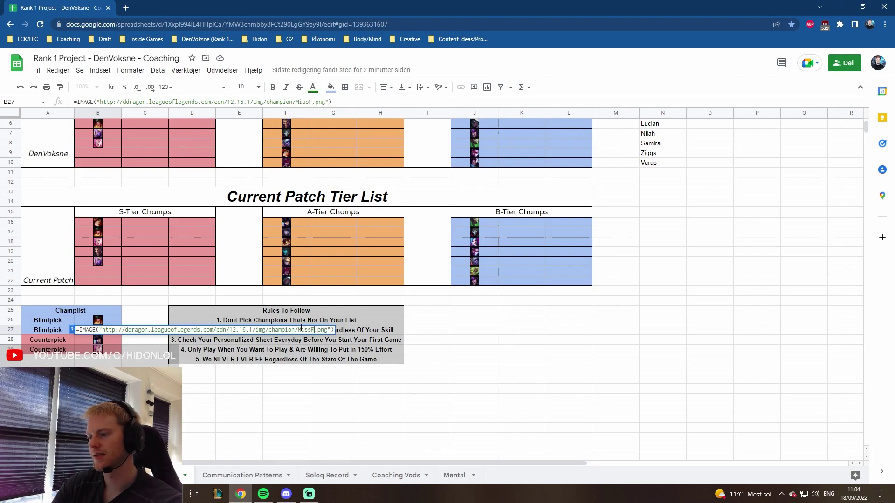
type("tune")
key("Return")
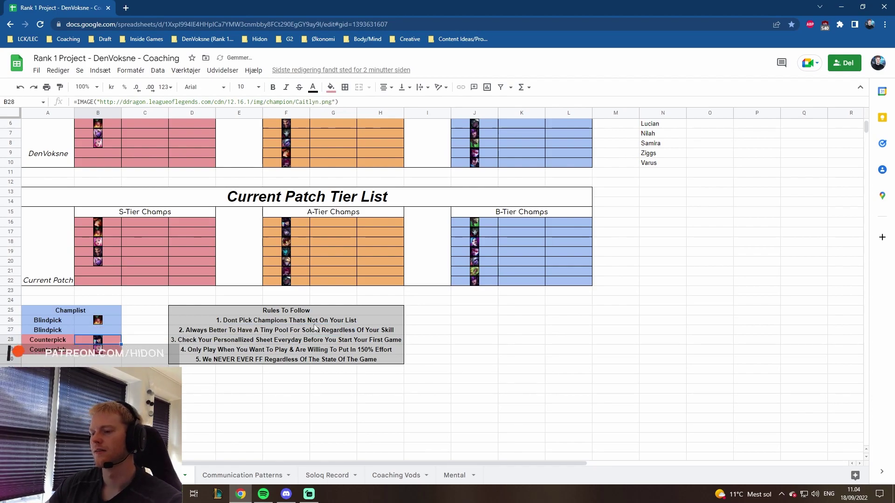
Step: Extend the Champlist with another Counterpick row by filling A29:B29 down into row 30
scroll(209, 329, "up", 2)
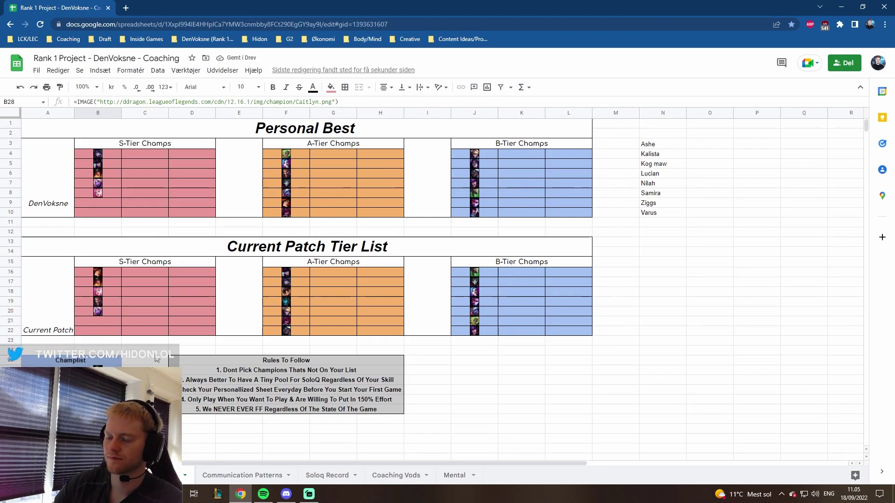
scroll(201, 331, "down", 2)
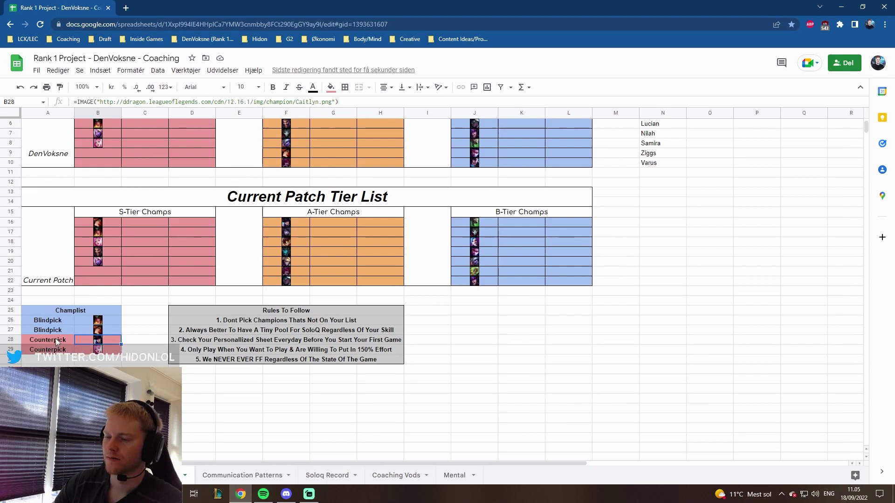
key("Down")
key("shift+Down")
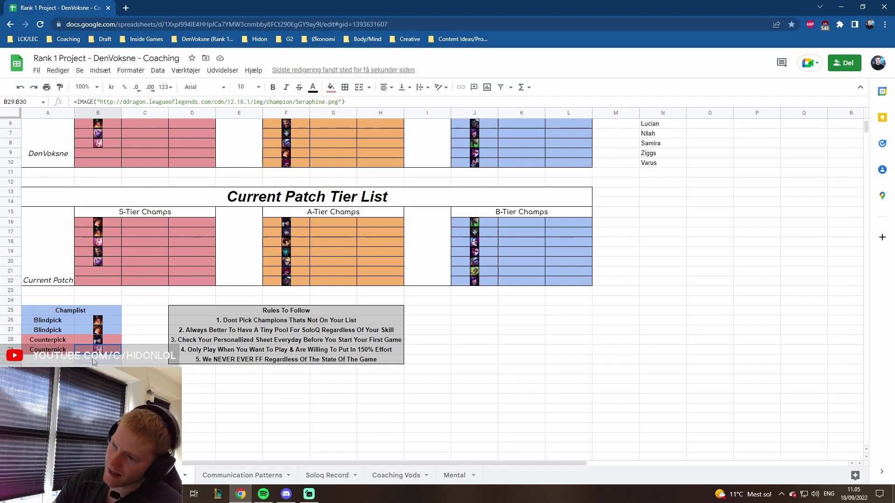
key("shift+Up")
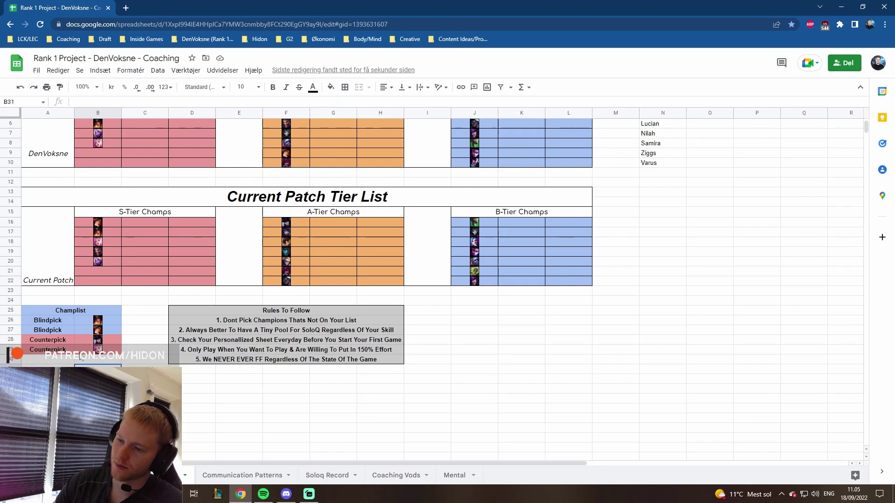
key("Left")
key("shift+Right")
left_click_drag(120, 354, 117, 364)
Step: Replace the Seraphine champion name in the B30 image formula of the added Counterpick row
double_click(98, 360)
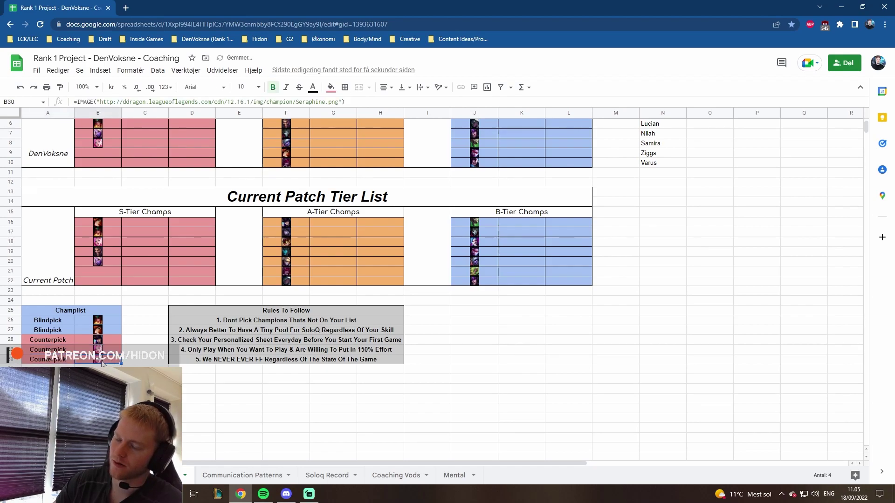
left_click_drag(328, 359, 305, 360)
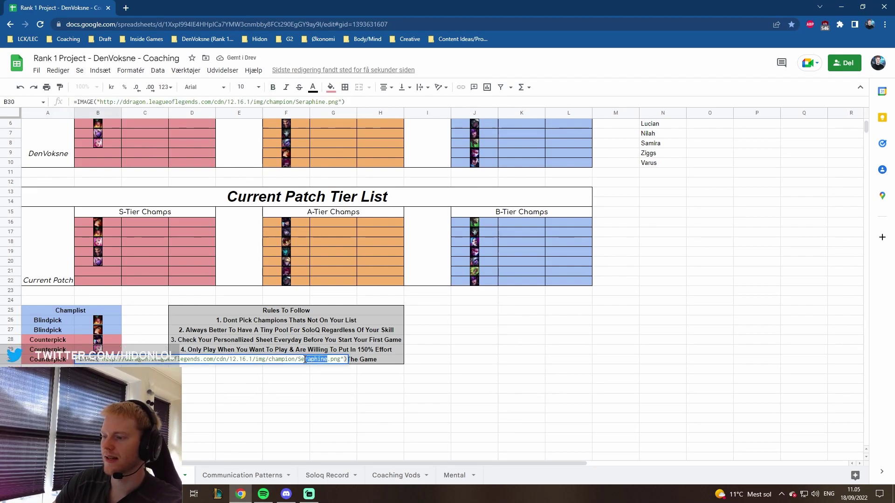
key("BackSpace")
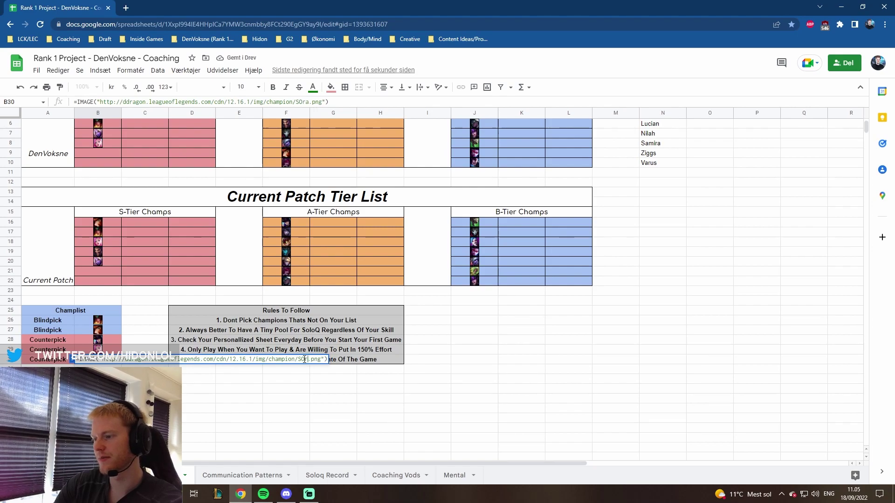
key("Return")
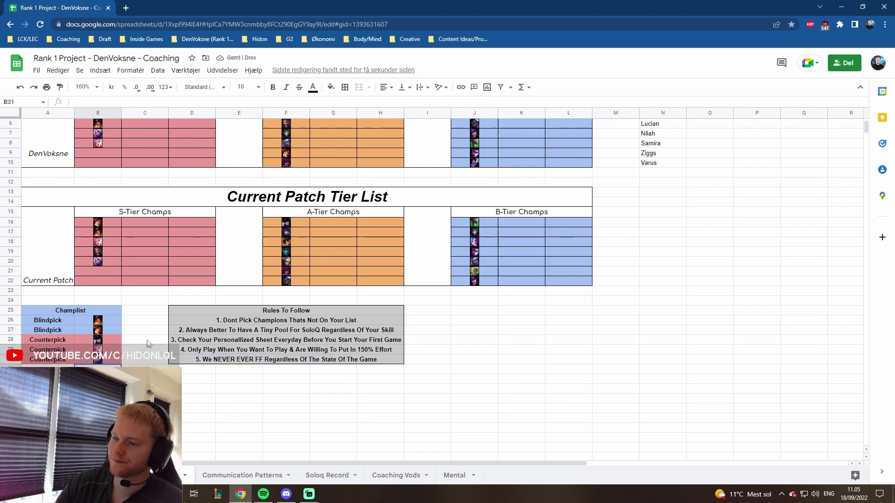
Step: Shift the Champlist's Counterpick rows A28:B30 down one row and put a copy of the Blindpick row into row 28
scroll(147, 344, "up", 3)
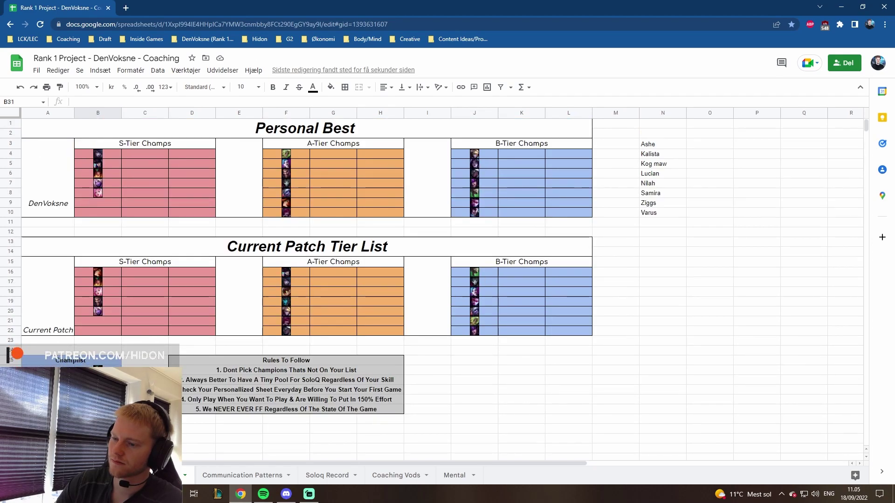
scroll(51, 340, "down", 2)
left_click_drag(48, 340, 98, 359)
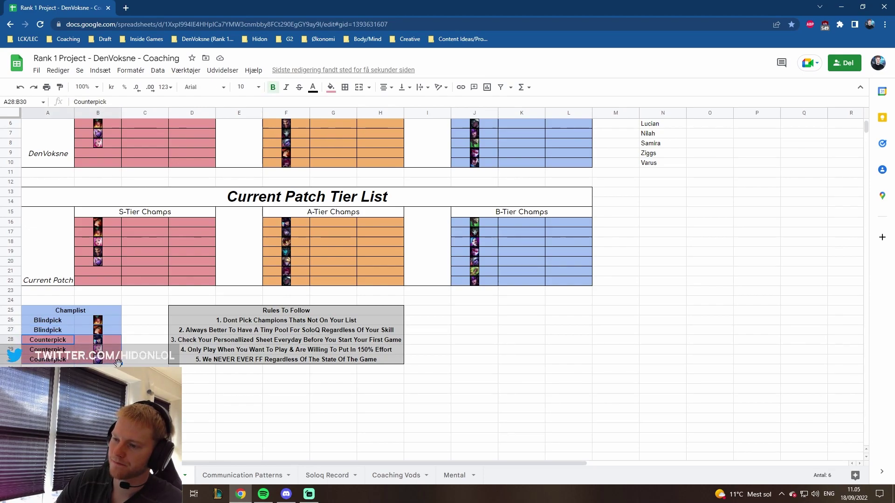
key("ctrl+z")
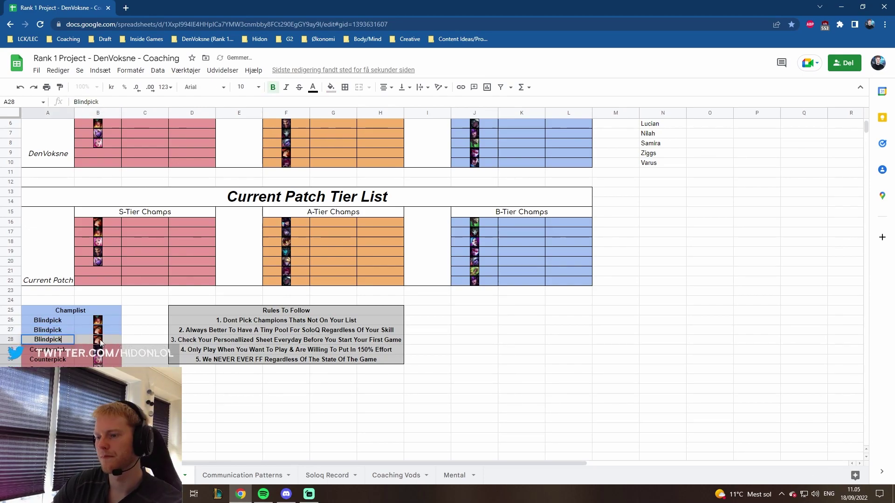
Step: Change the champion in the B28 image formula of the Champlist to Aphelios
double_click(103, 340)
key("BackSpace")
key("BackSpace")
key("BackSpace")
key("BackSpace")
key("BackSpace")
key("BackSpace")
key("BackSpace")
key("BackSpace")
key("BackSpace")
key("BackSpace")
key("BackSpace")
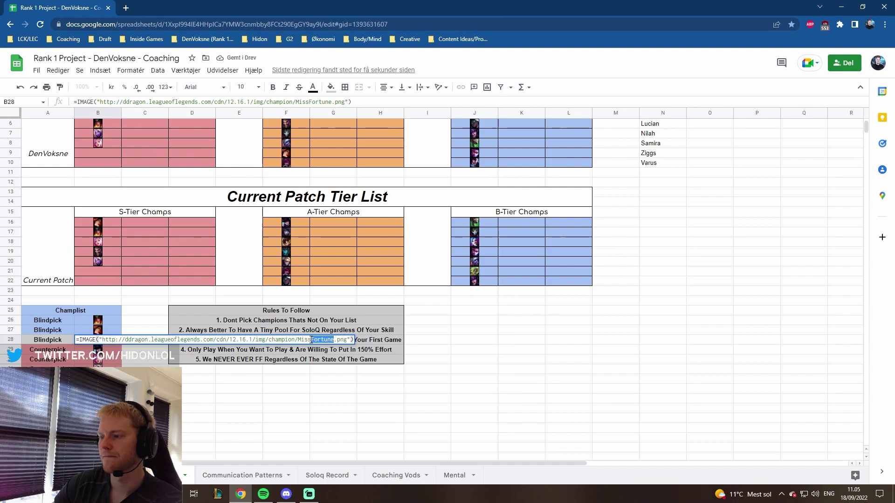
type("Aph")
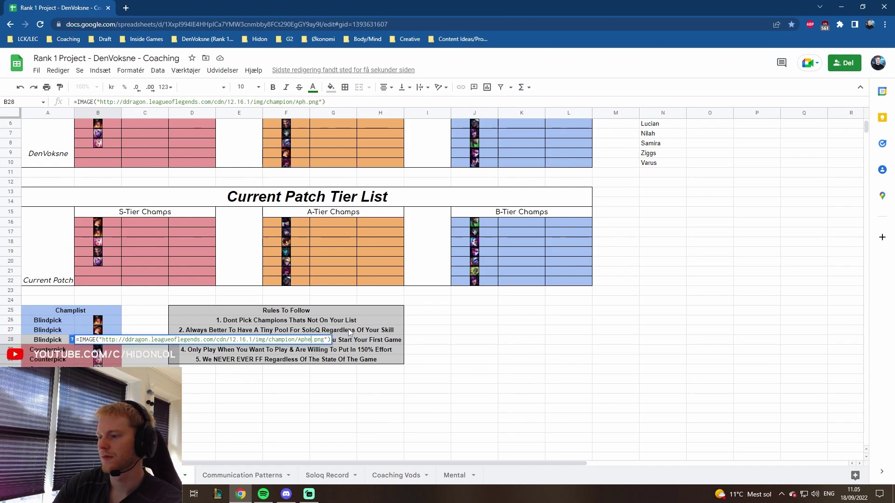
type("eli")
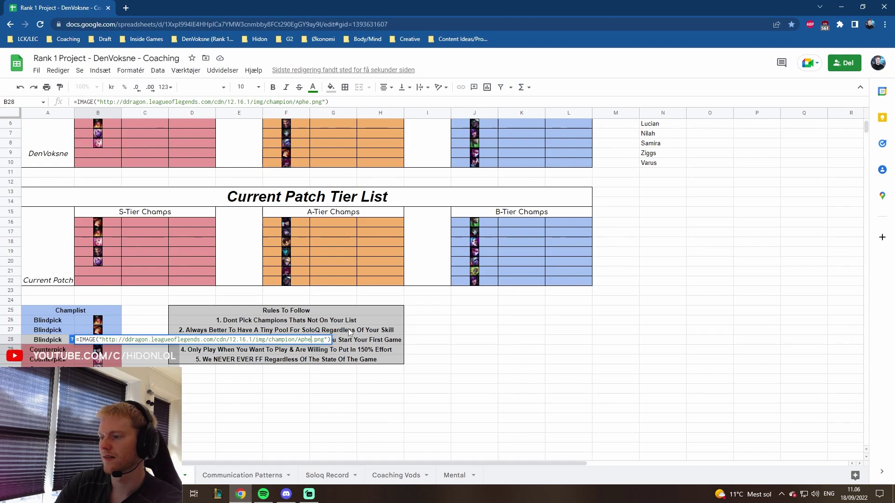
type("s")
key("BackSpace")
type("os")
key("Return")
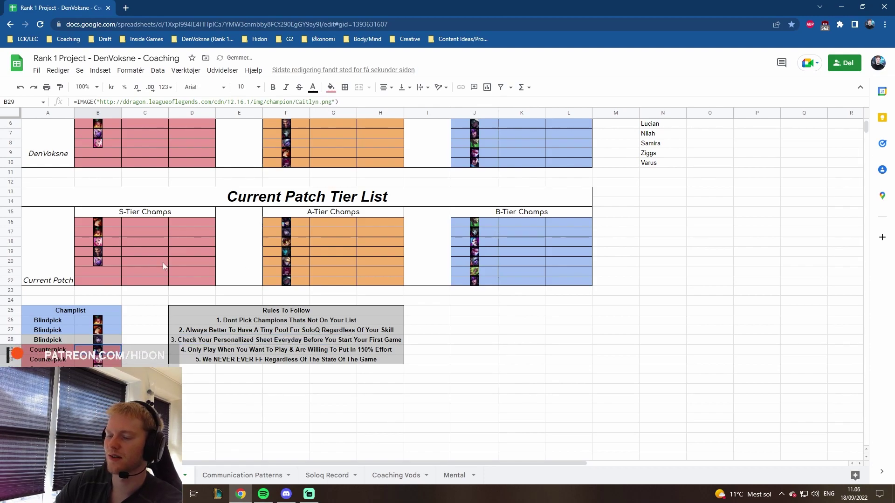
Step: Rename the Champlist row label in A28 to Neutral
left_click(32, 339)
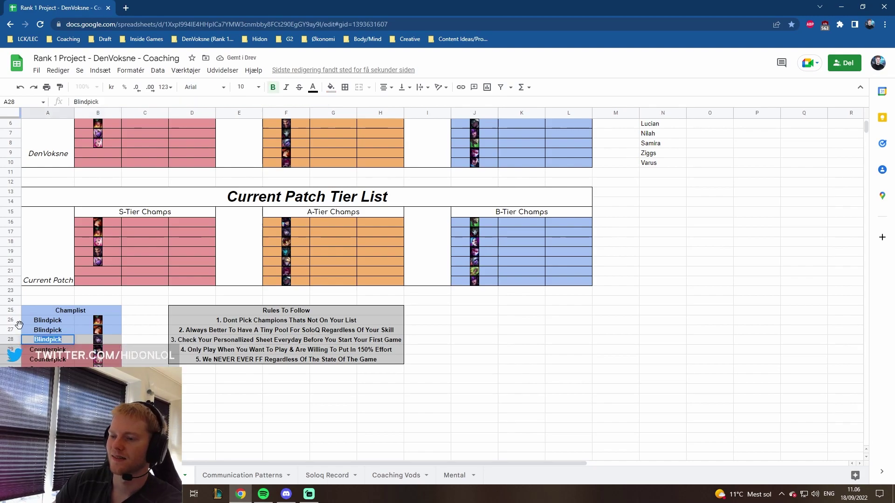
type("Neutral")
key("Return")
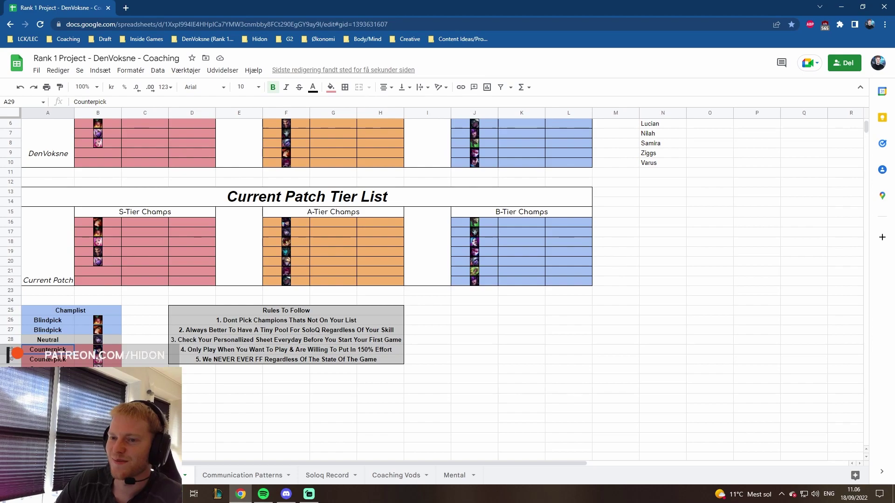
Step: Apply an outer border around the Degen Schedule table in A35:H59
key("alt+Tab")
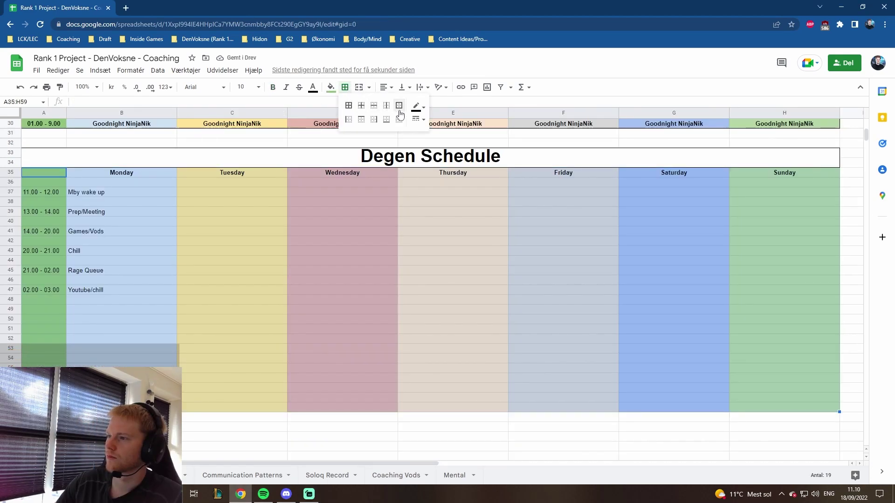
left_click(399, 105)
scroll(353, 251, "up", 10)
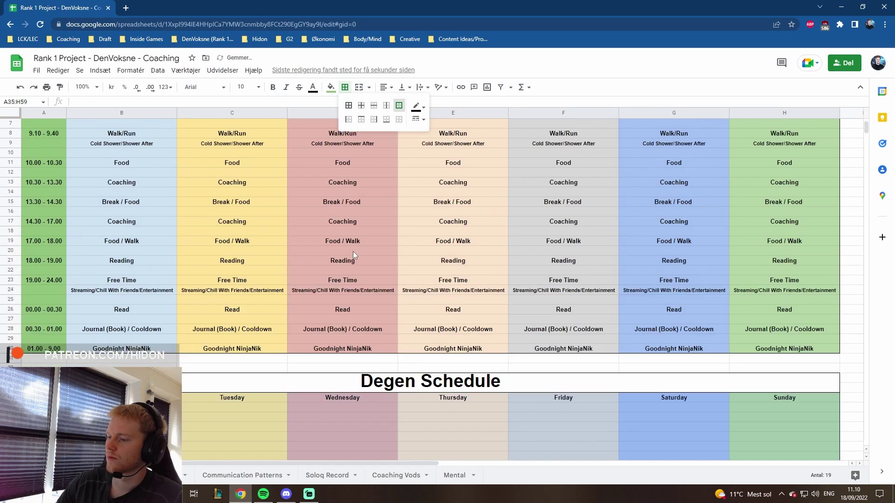
Step: Go to the Communication Patterns sheet and review its Before Game and In Game guidelines and the rules to follow
left_click(232, 476)
left_click_drag(615, 330, 28, 114)
key("ctrl+Page_Down")
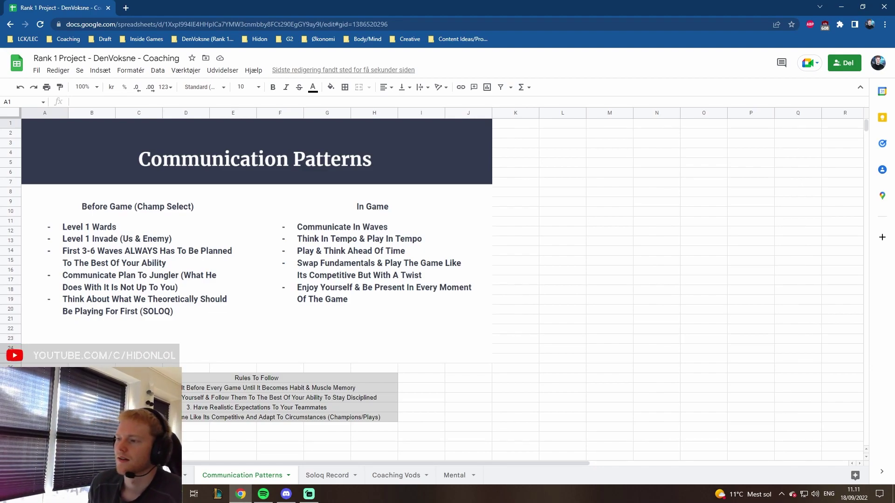
left_click(233, 417)
left_click(466, 335)
left_click(599, 321)
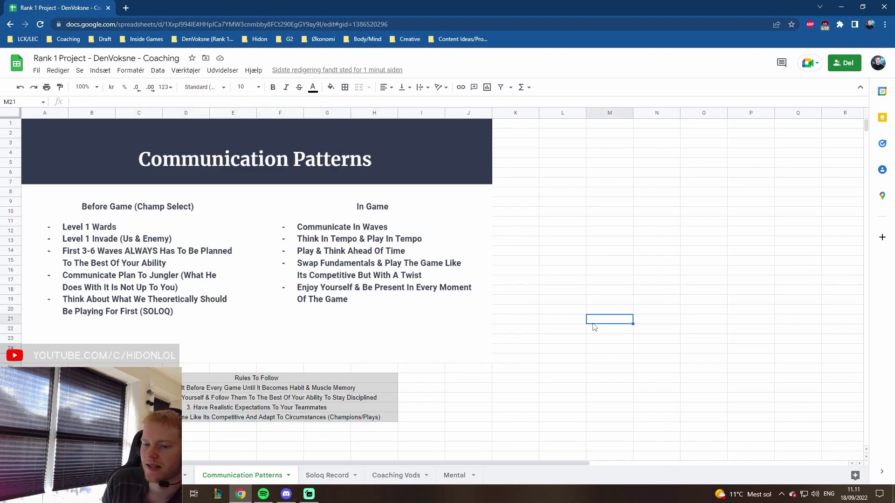